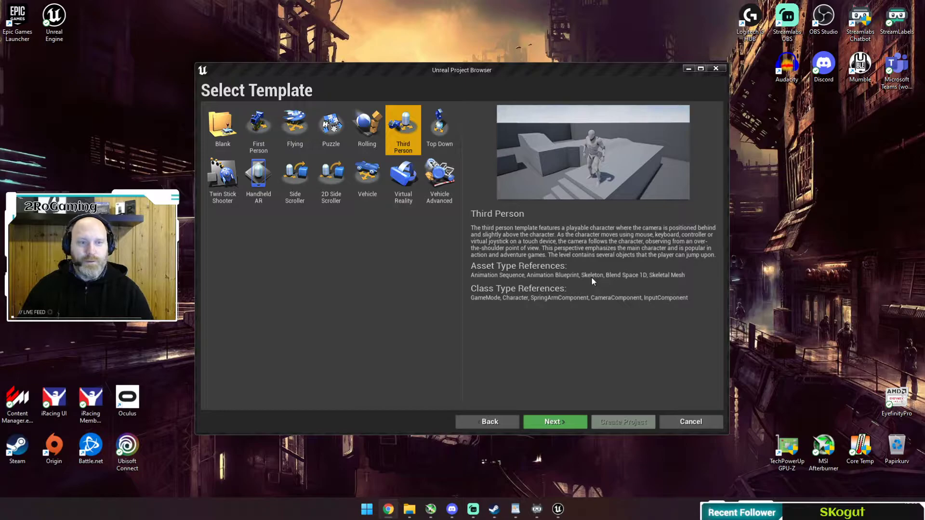
Pick the Third Person template in the Project Browser and continue to the project settings page.
left_click_drag(534, 68, 536, 71)
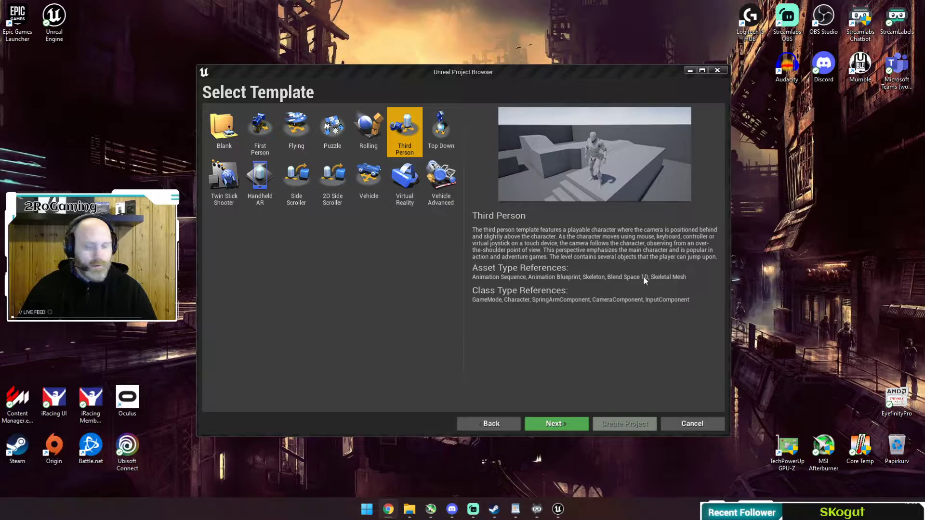
left_click(397, 72)
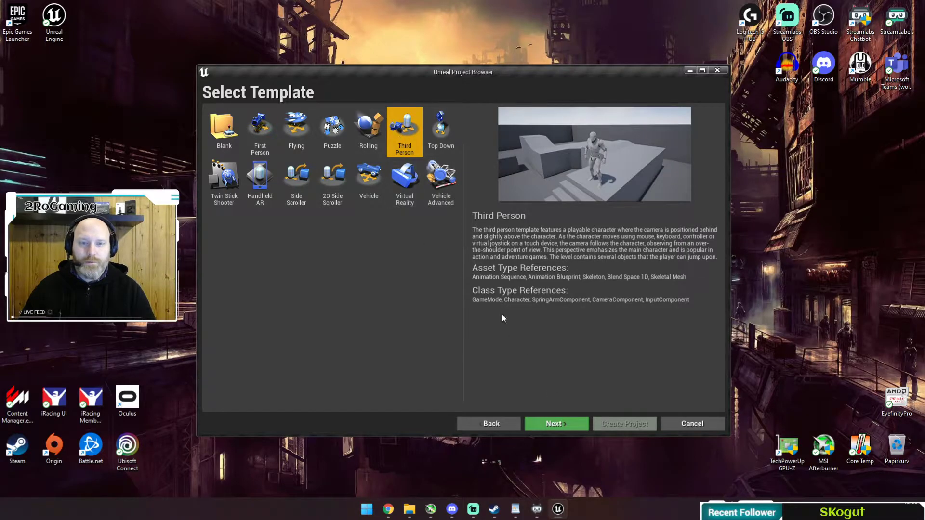
left_click(557, 423)
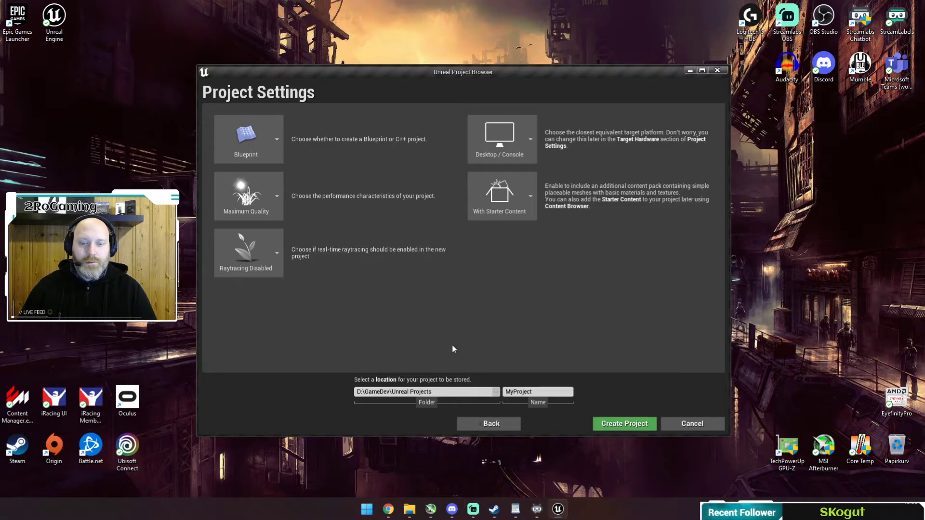
Choose No Starter Content, name the project Tut_import_char, and create it.
left_click(535, 195)
left_click(501, 245)
left_click(561, 395)
double_click(543, 393)
type("Tut_")
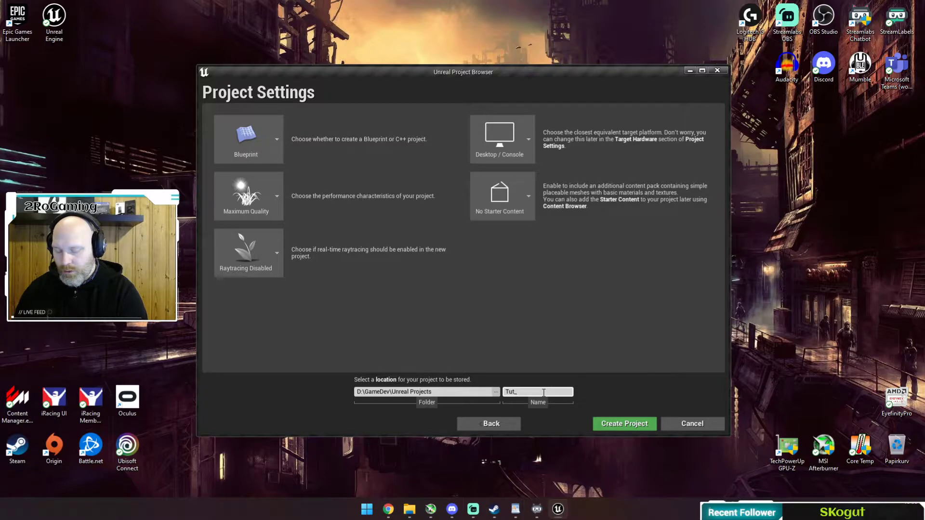
type("import_char")
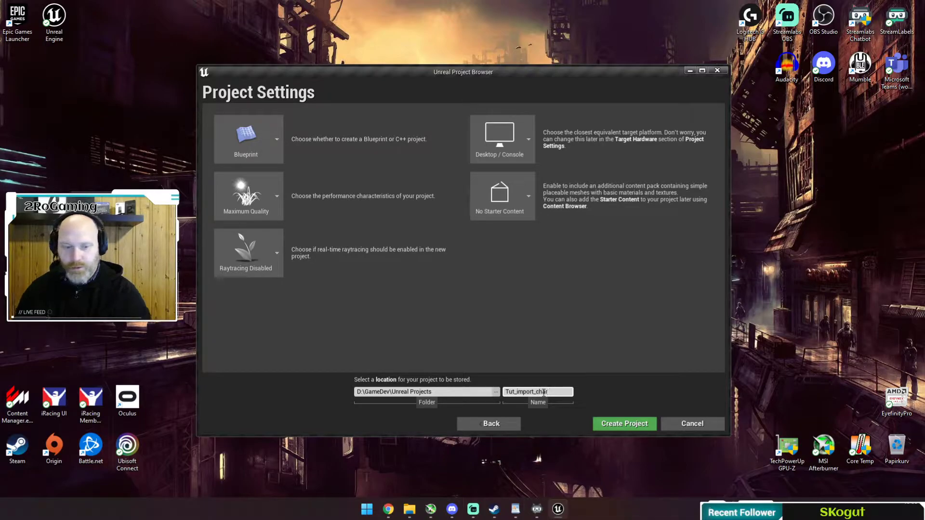
left_click(624, 423)
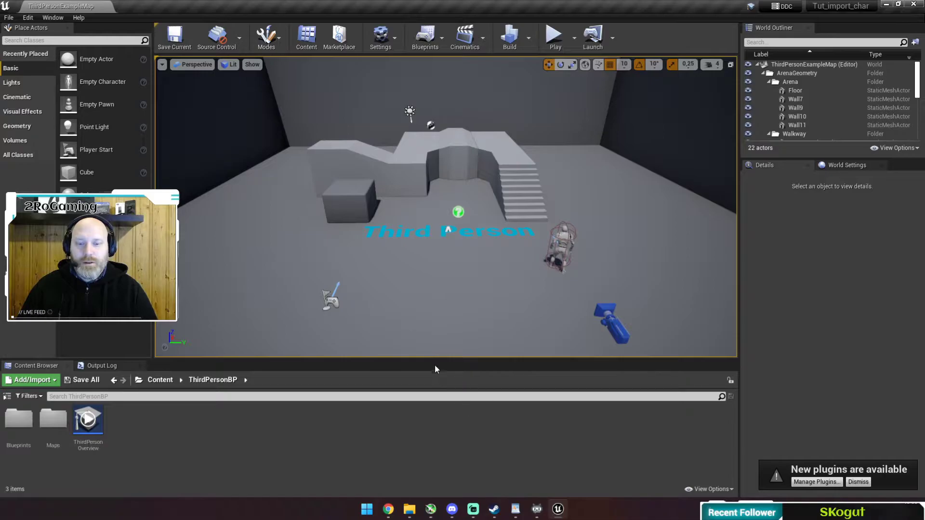
Enlarge the viewport, show a narrowed Sources folder tree, select Content, and dismiss the plugins notice.
mouse_move(438, 359)
left_mouse_down()
mouse_move(441, 378)
mouse_move(443, 366)
left_mouse_up()
left_click(8, 405)
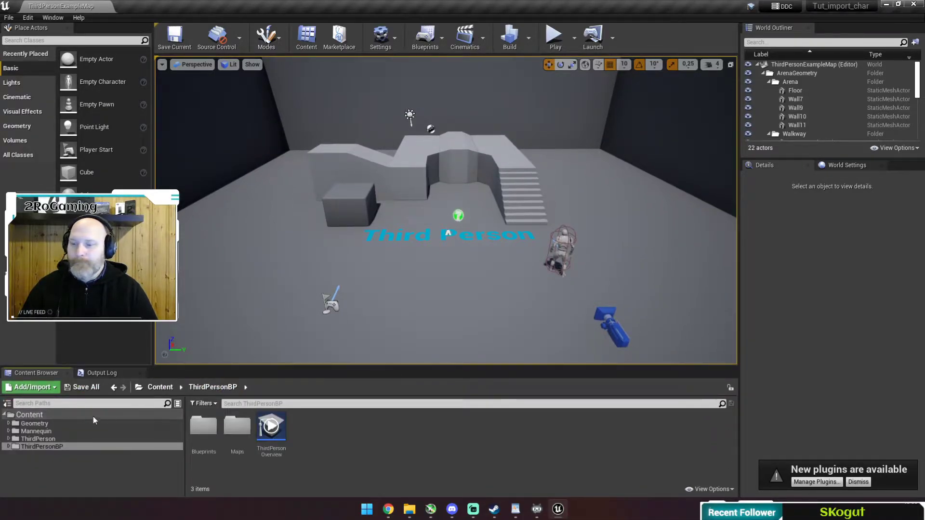
left_click_drag(186, 424, 104, 427)
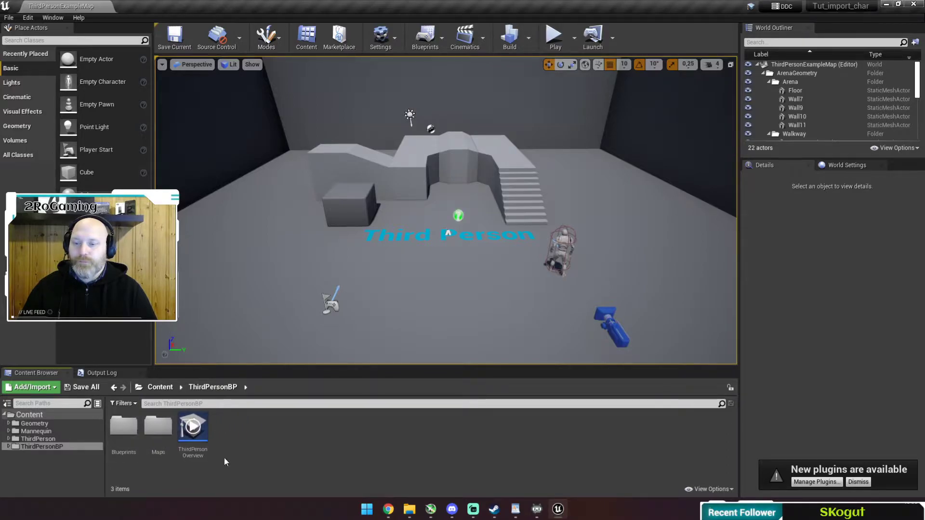
left_click(8, 404)
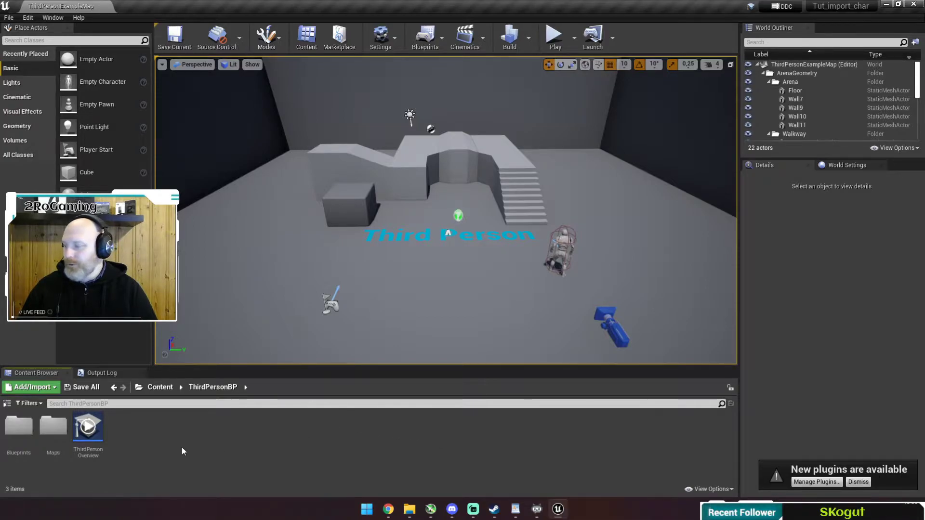
left_click(7, 403)
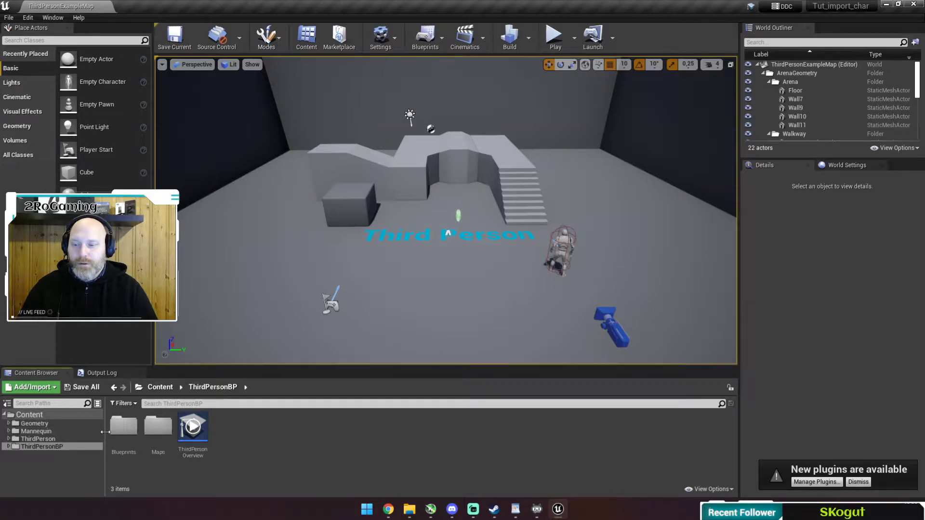
left_click_drag(103, 431, 101, 431)
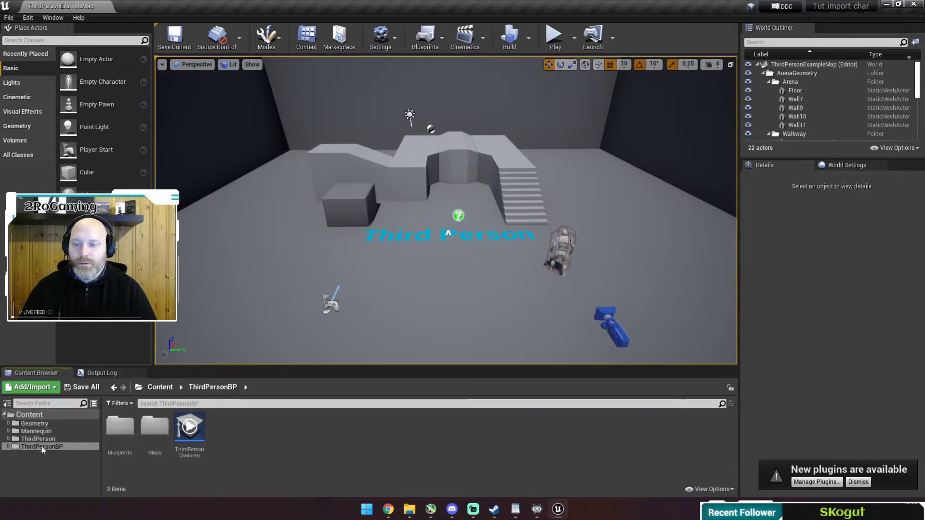
left_click(26, 416)
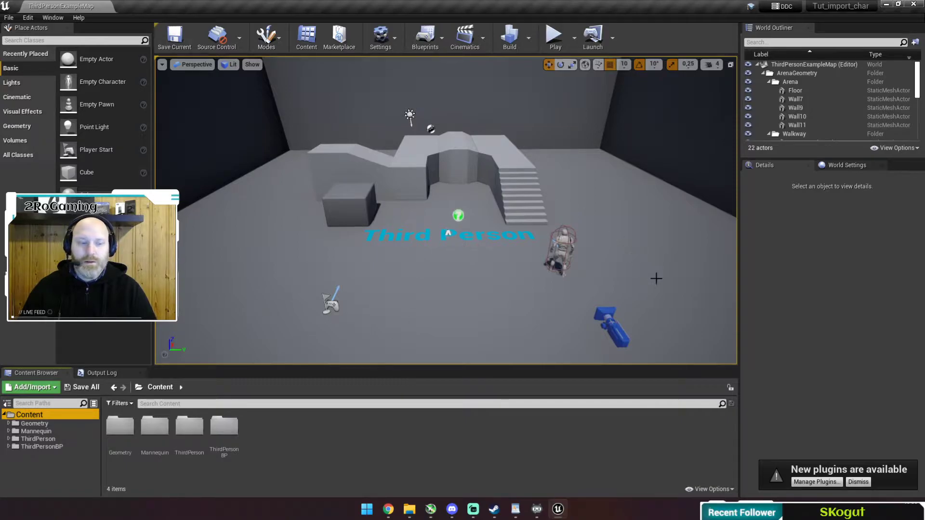
left_click(848, 480)
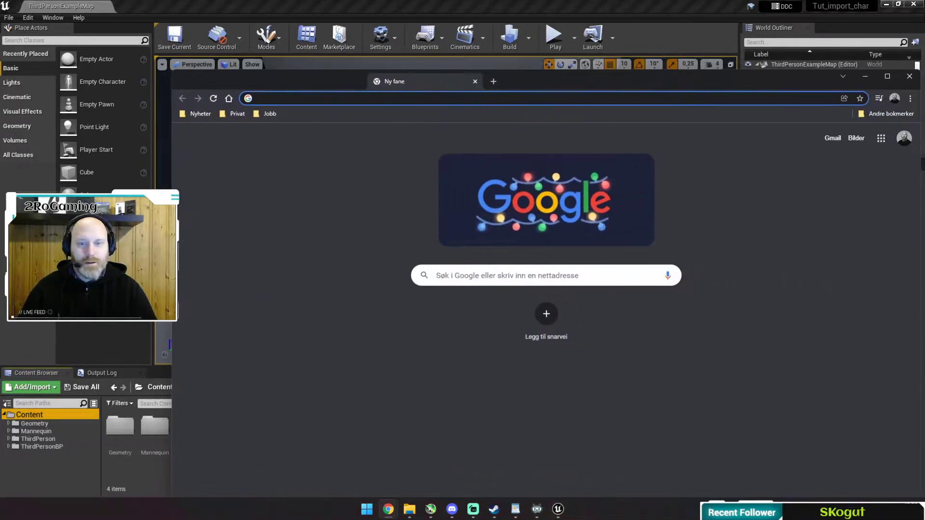
Go to mixamo.com in Chrome and place the browser window over the editor.
left_click_drag(360, 38, 356, 17)
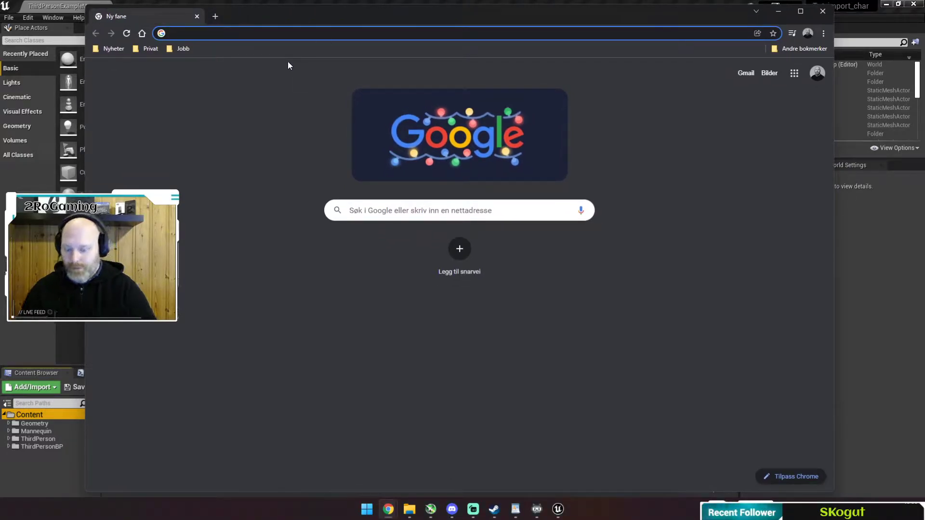
type("mix")
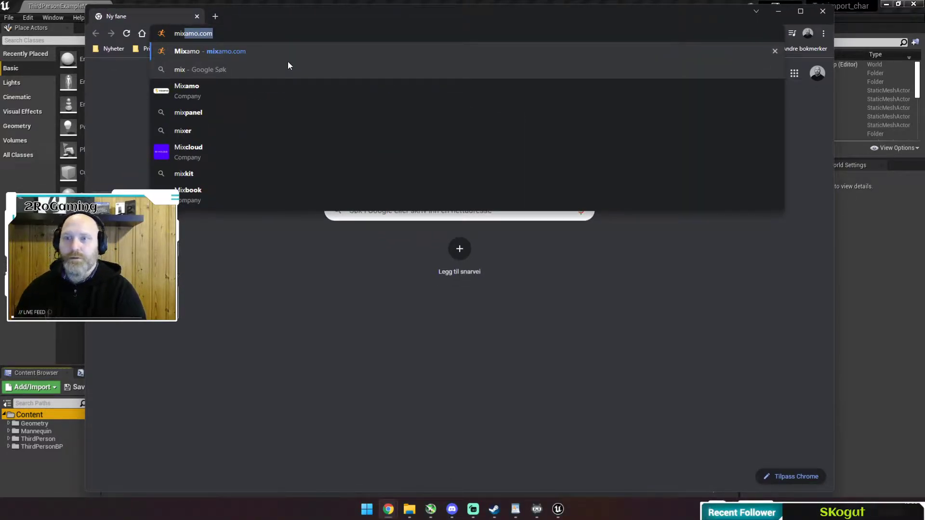
key("Return")
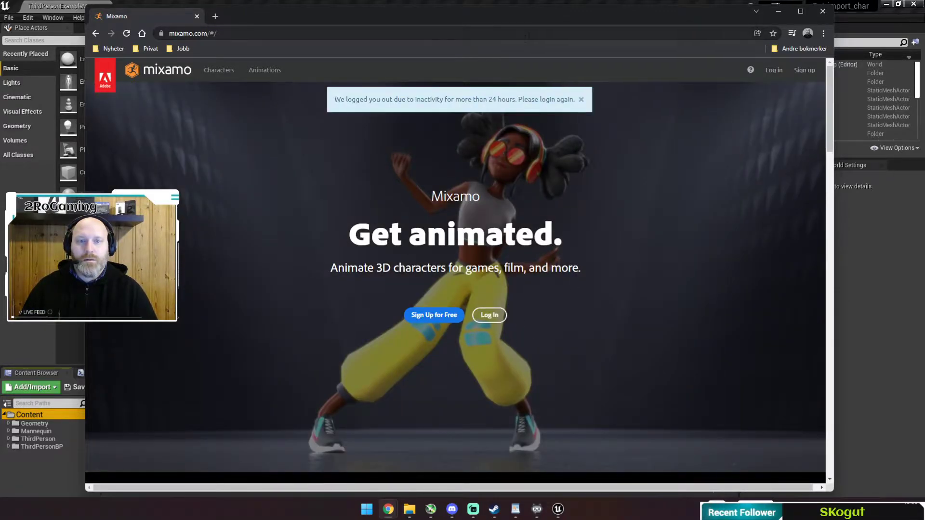
left_click_drag(551, 11, 924, 28)
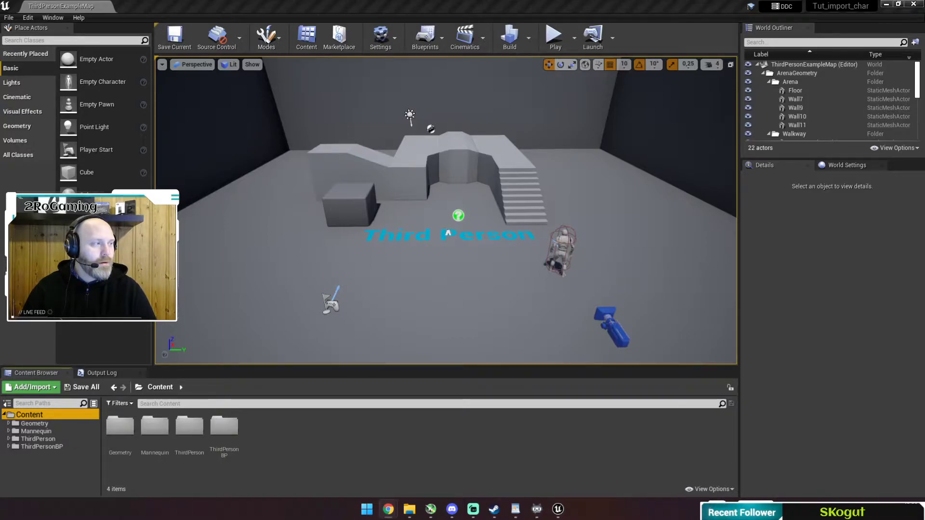
left_click_drag(924, 20, 571, 16)
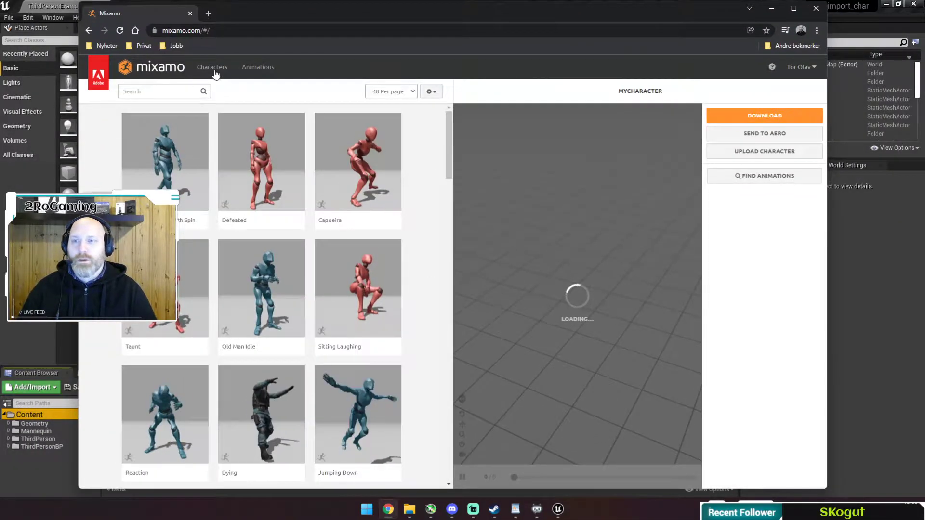
Browse the Mixamo character catalogue and select the Jolleen character.
left_click(215, 72)
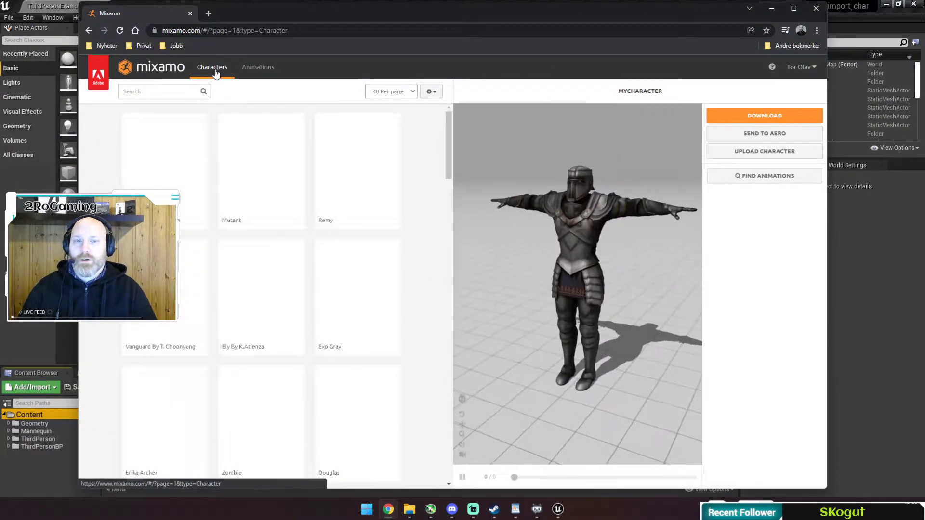
scroll(352, 250, "down", 15)
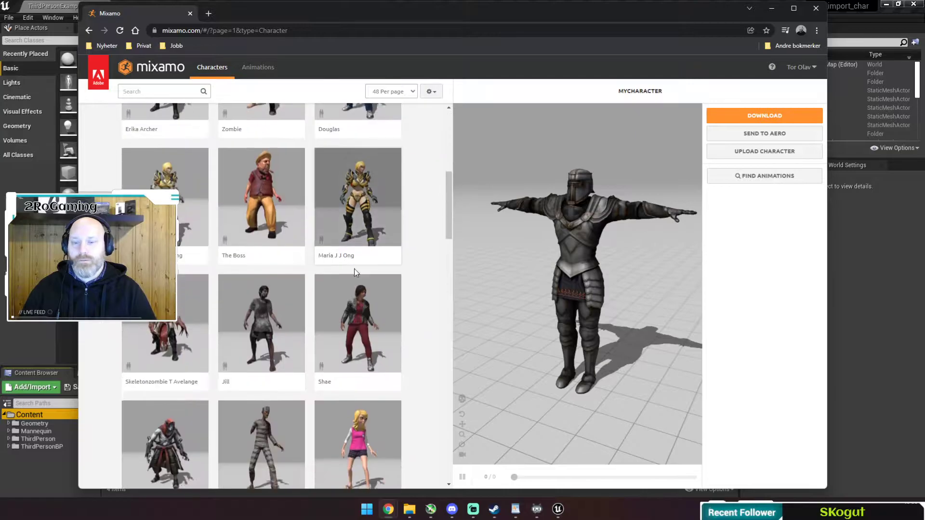
scroll(318, 366, "down", 10)
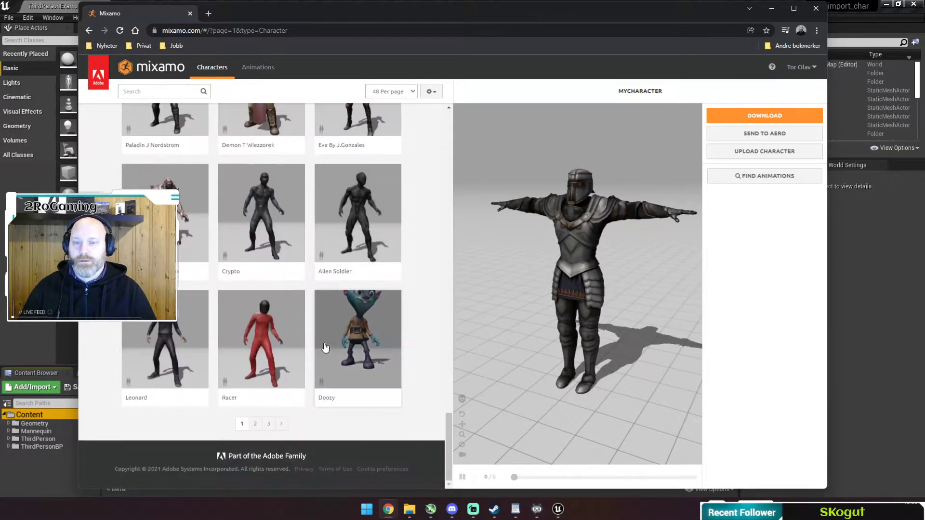
scroll(366, 320, "up", 20)
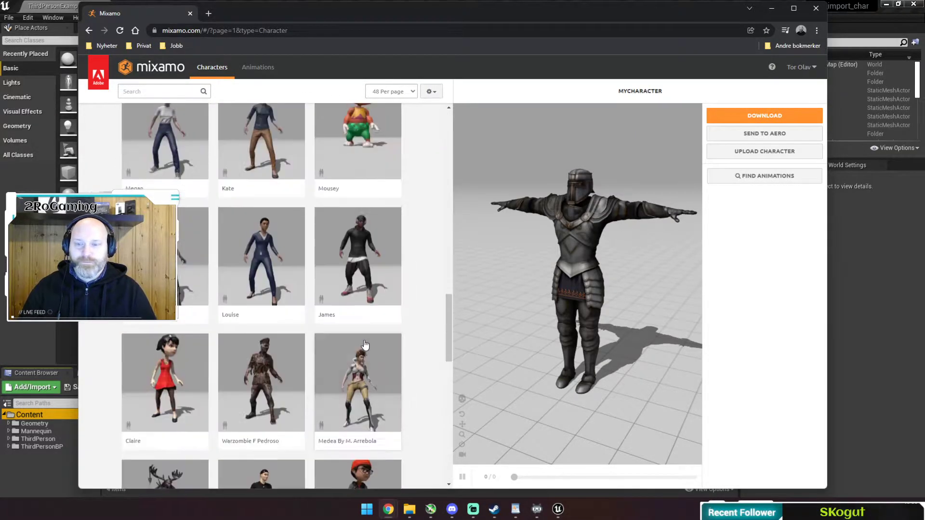
scroll(385, 311, "up", 2)
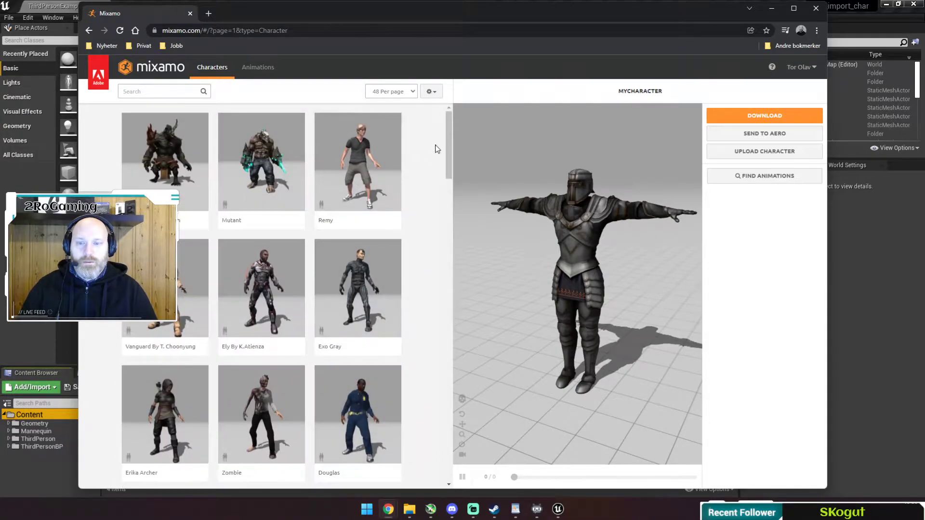
left_click_drag(450, 142, 469, 287)
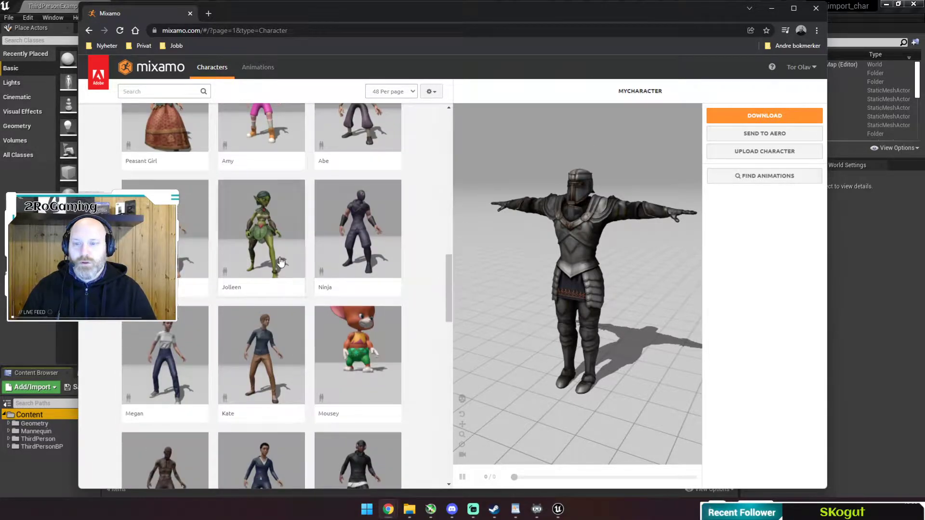
left_click(303, 247)
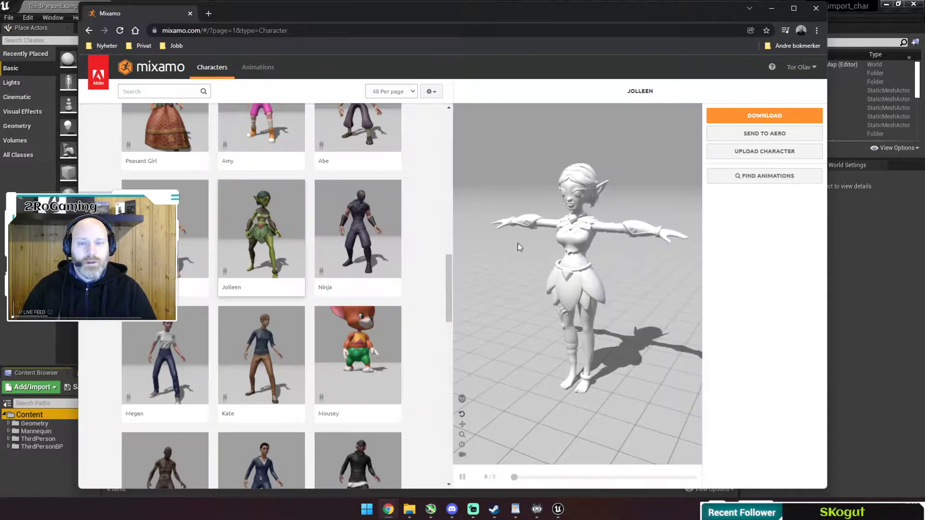
Download Jolleen as an FBX Binary file in T-pose (Ch34_nonPBR.fbx).
left_click_drag(601, 283, 570, 279)
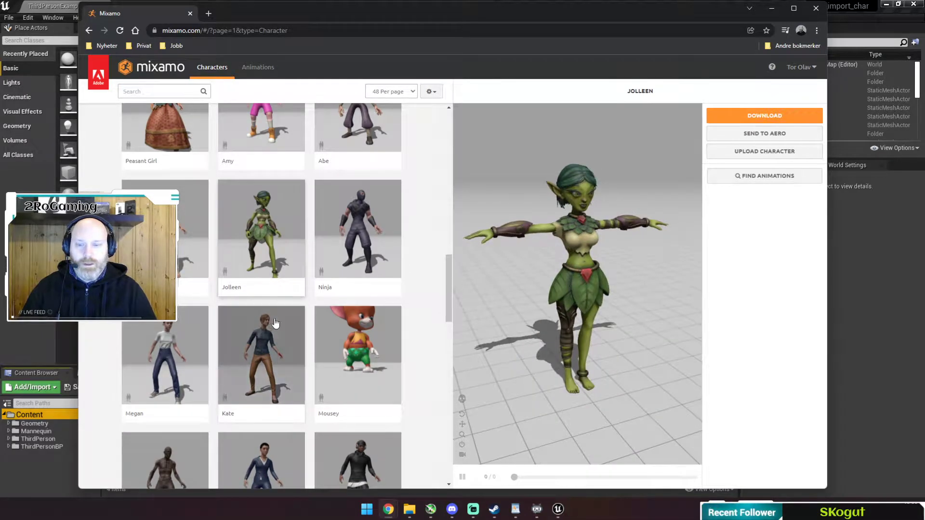
scroll(273, 308, "down", 8)
scroll(290, 310, "down", 4)
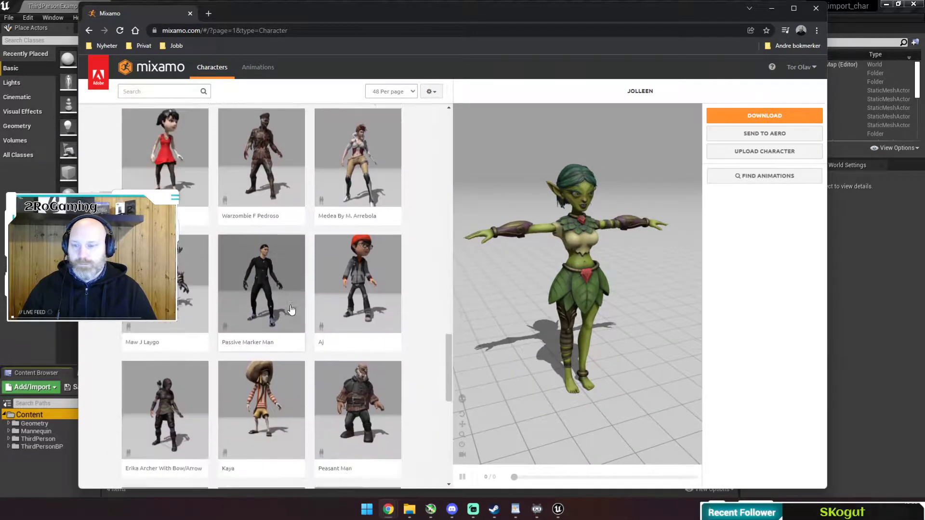
scroll(356, 324, "down", 7)
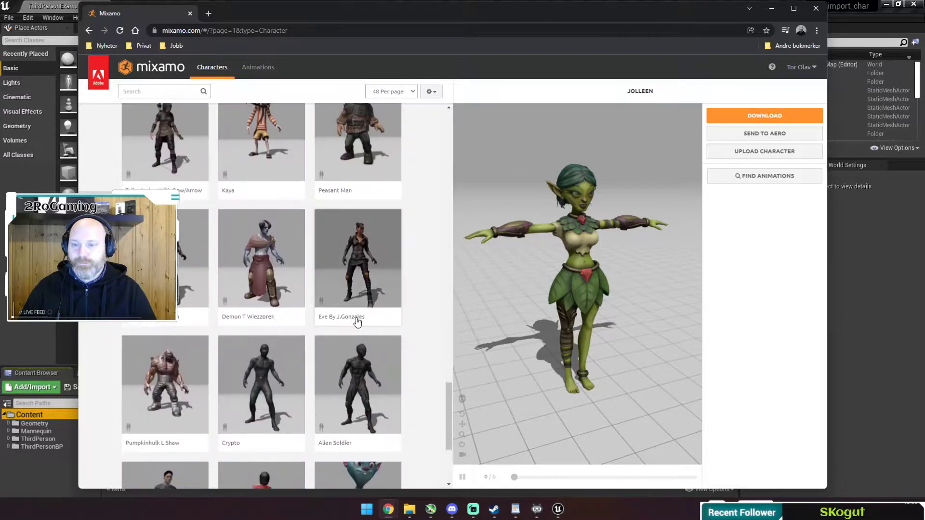
scroll(357, 330, "up", 10)
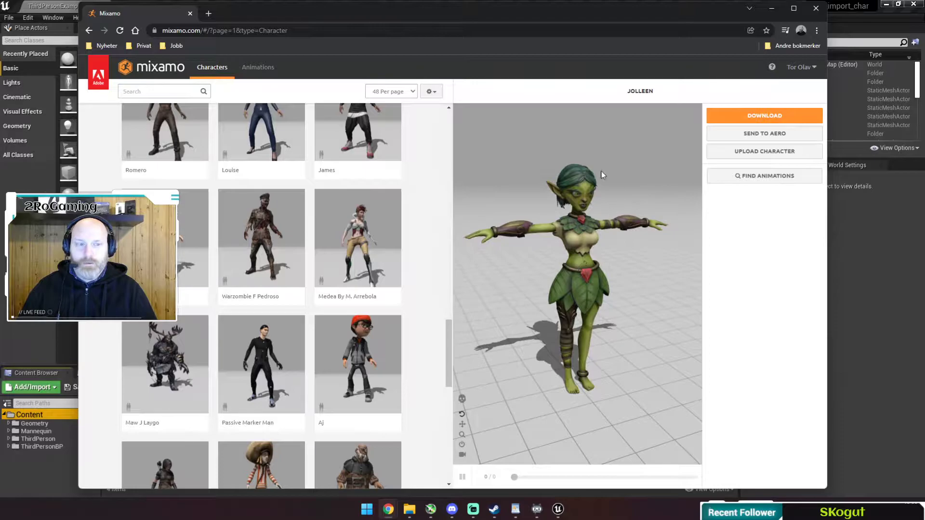
left_click_drag(493, 16, 495, 16)
left_click(762, 117)
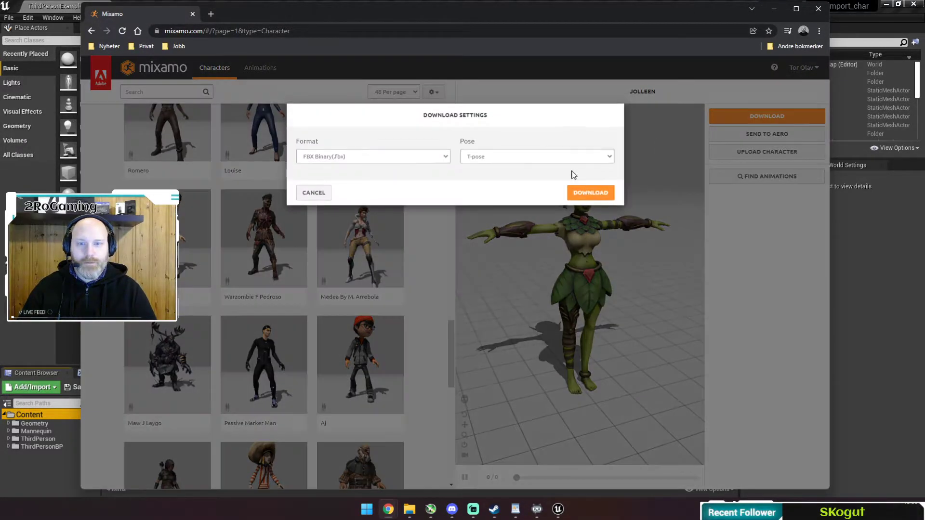
left_click(590, 193)
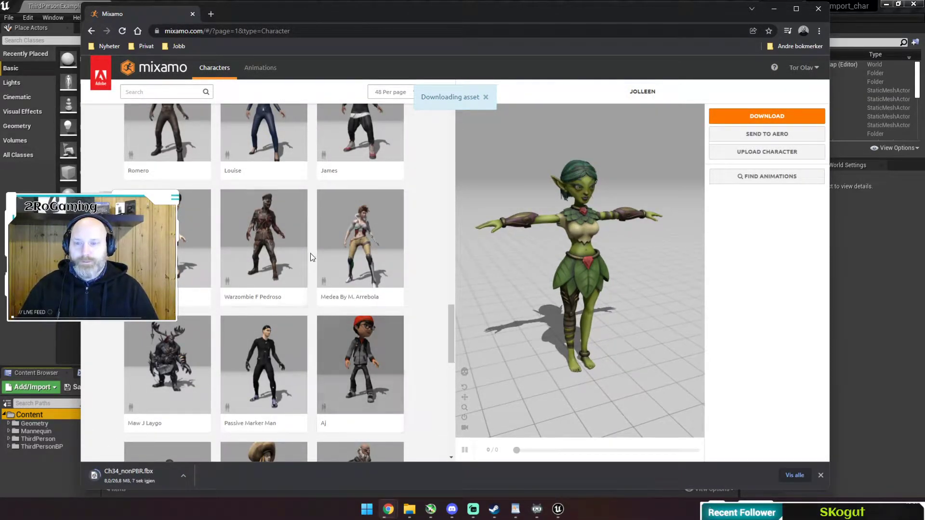
Search the Mixamo animations for 'idle' and preview an Idle animation on Jolleen.
left_click(261, 69)
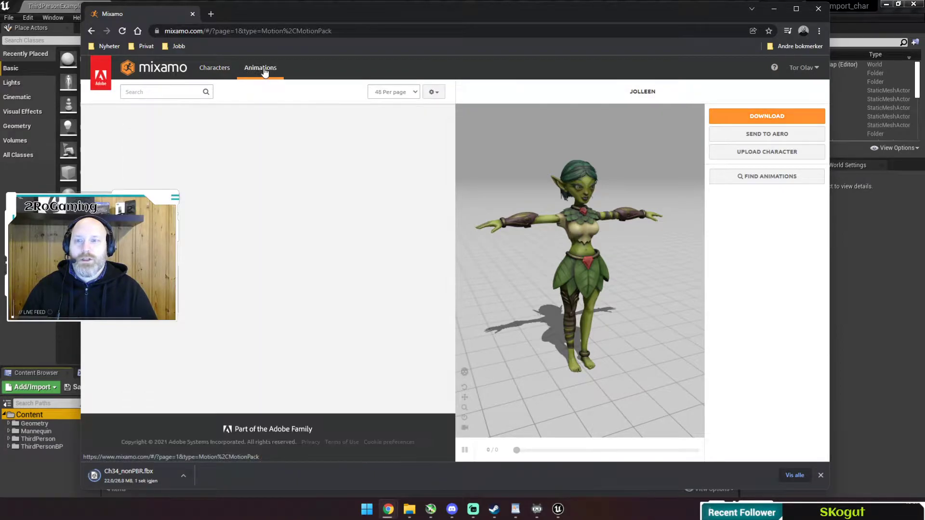
left_click(159, 92)
type("idle")
key("Return")
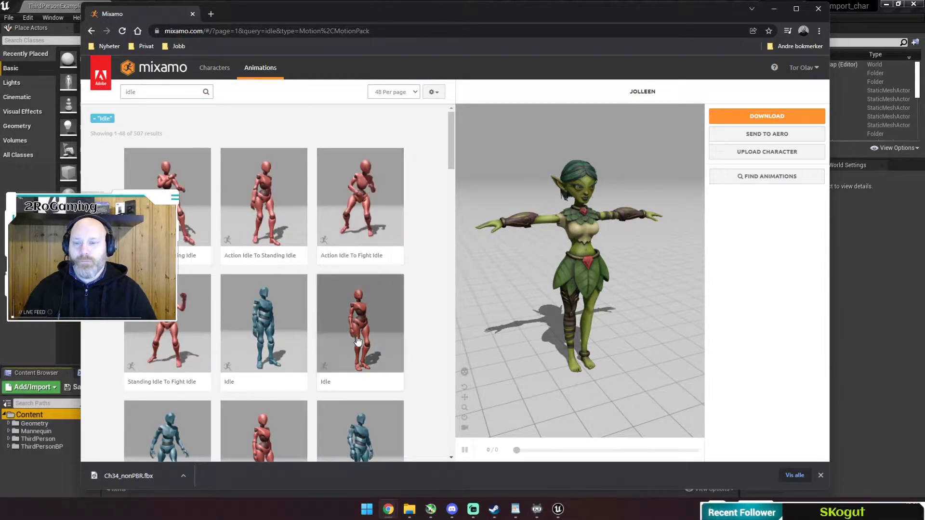
scroll(313, 217, "down", 3)
left_click(288, 190)
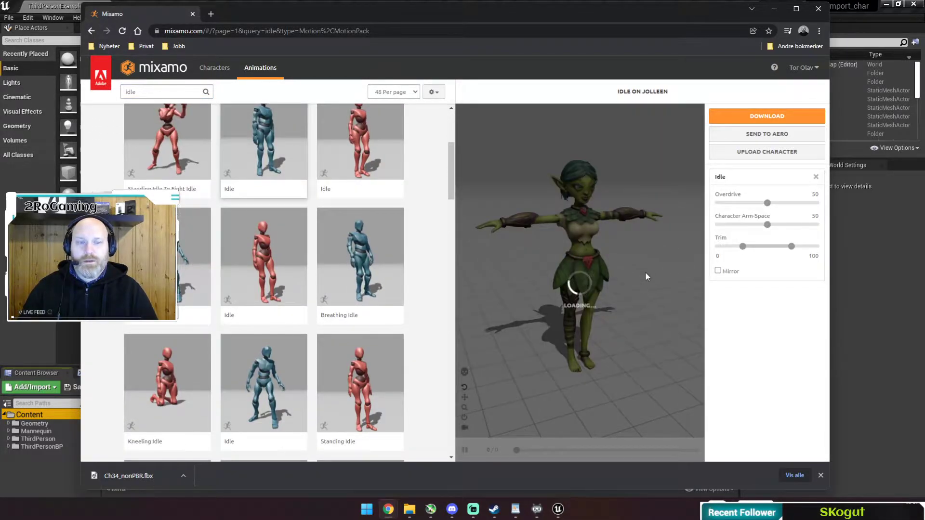
mouse_move(637, 273)
left_mouse_down()
mouse_move(493, 274)
mouse_move(672, 277)
mouse_move(597, 290)
mouse_move(632, 284)
left_mouse_up()
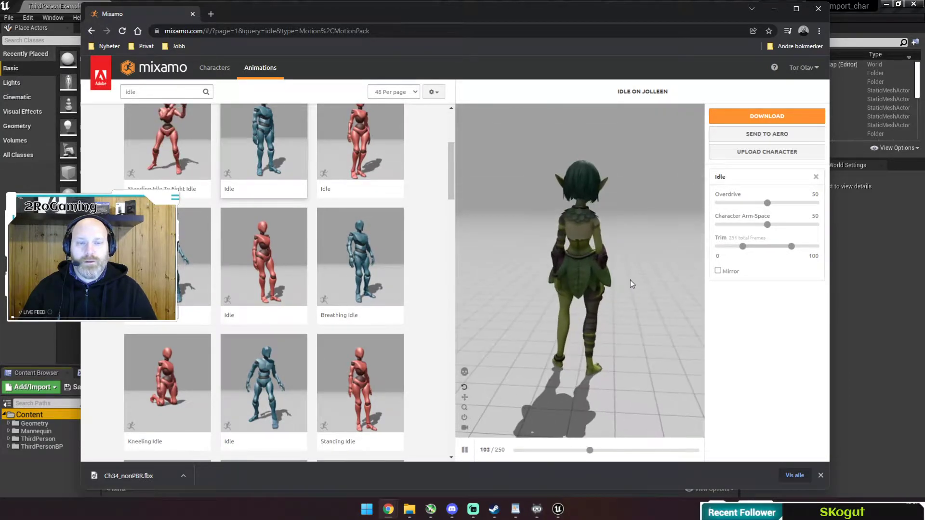
Apply Breathing Idle to Jolleen and set its Breathing and Sway sliders to 50.
left_click(355, 266)
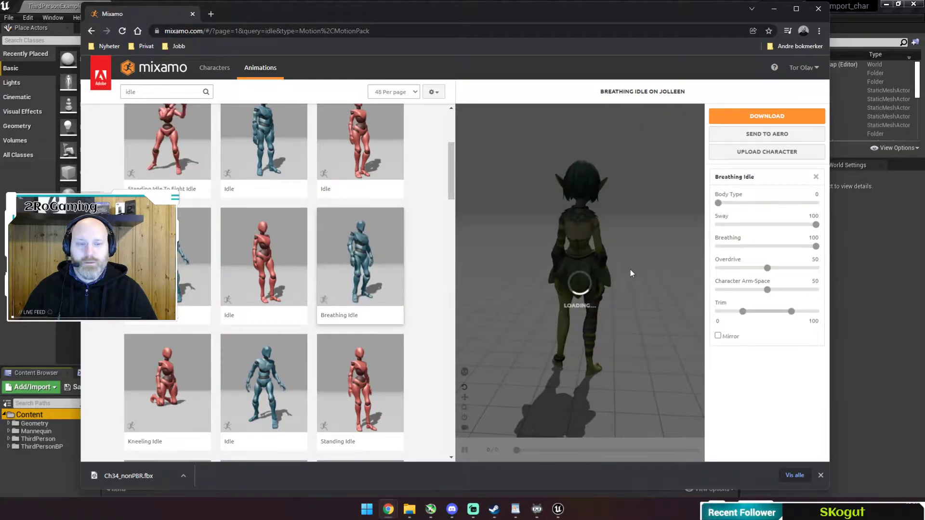
left_click_drag(628, 267, 522, 266)
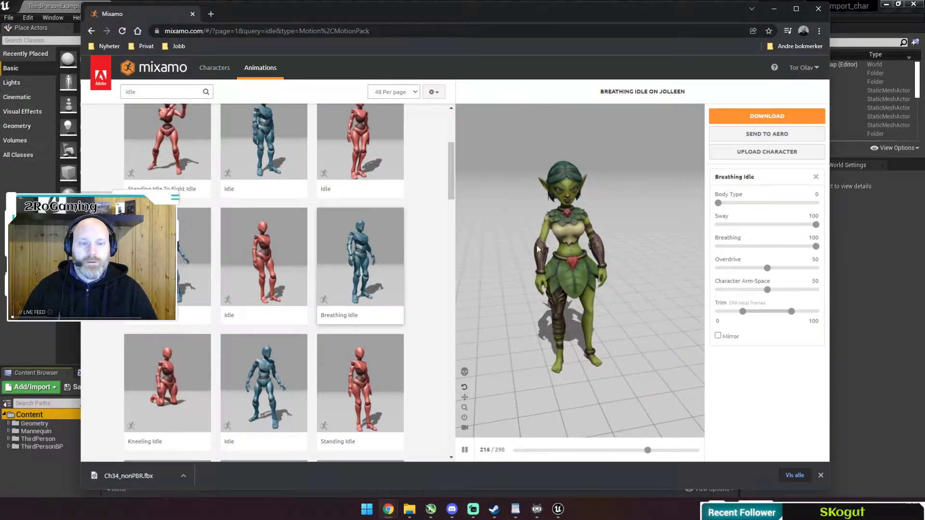
left_click(768, 248)
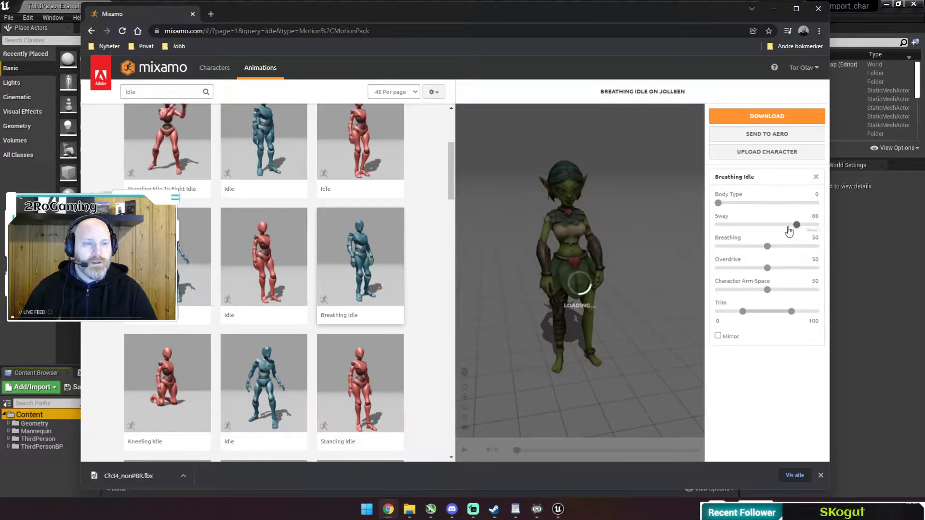
left_click_drag(766, 228, 767, 230)
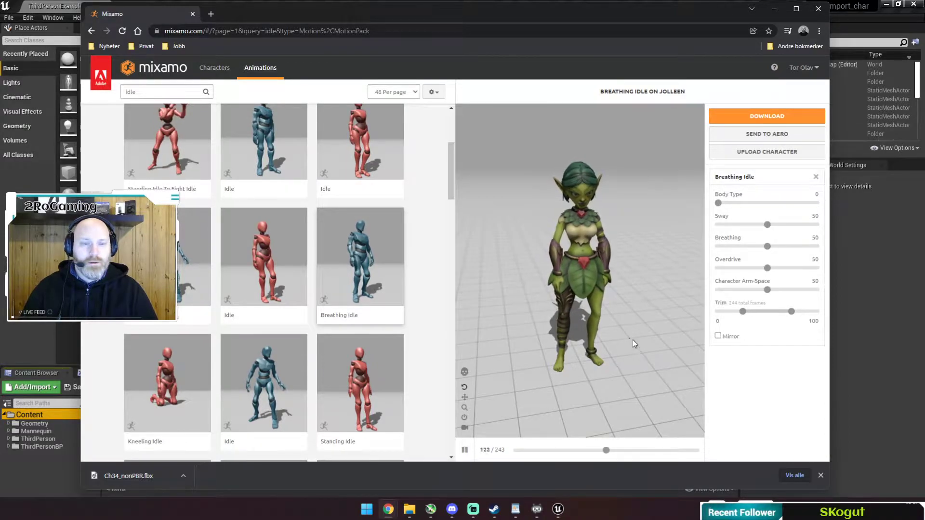
Download Breathing Idle as FBX Binary, Without Skin, at 30 frames per second.
left_click(771, 118)
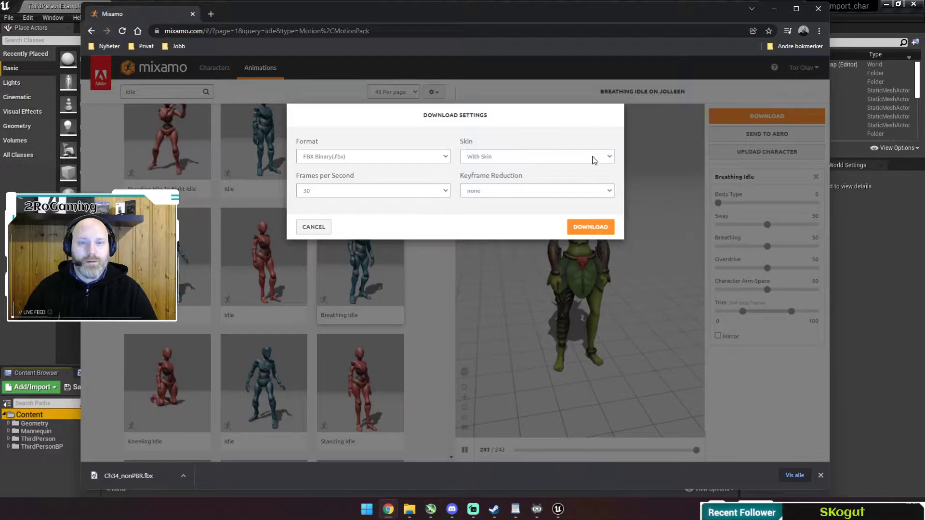
left_click(506, 158)
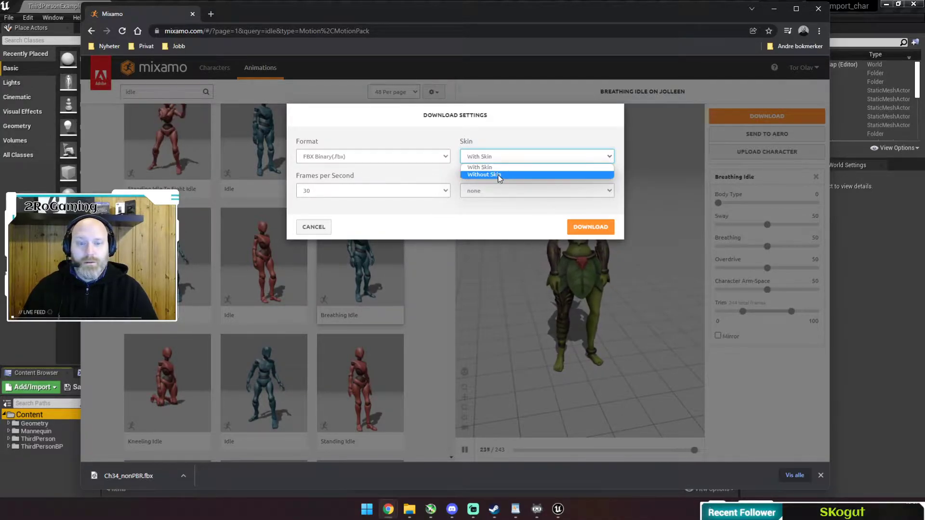
left_click(499, 175)
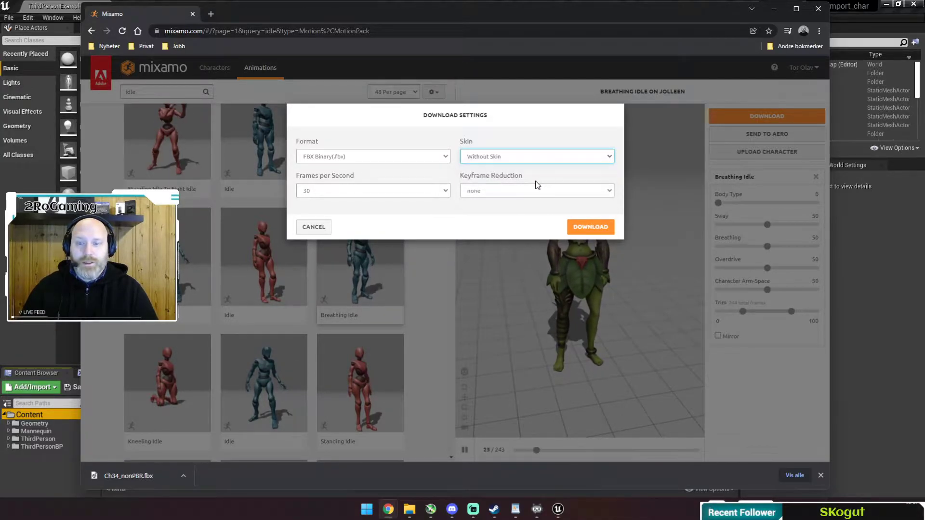
left_click(445, 192)
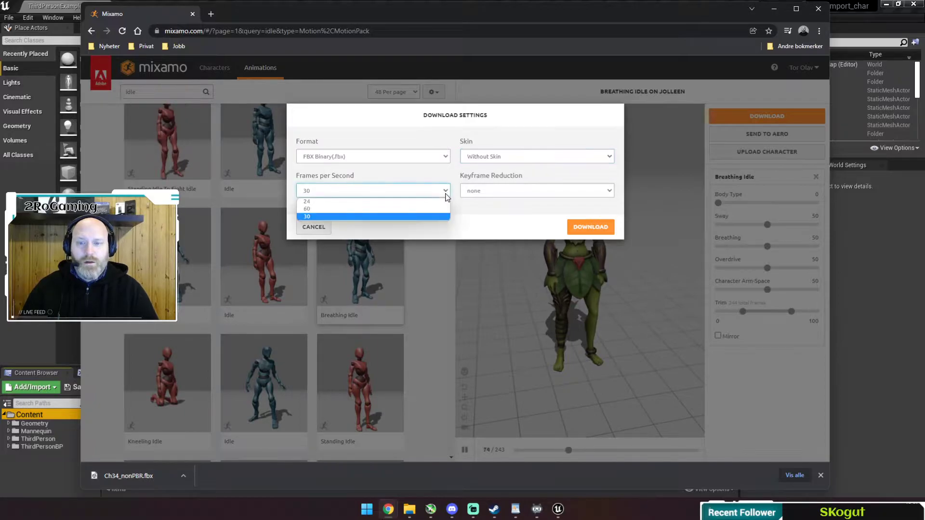
left_click(331, 216)
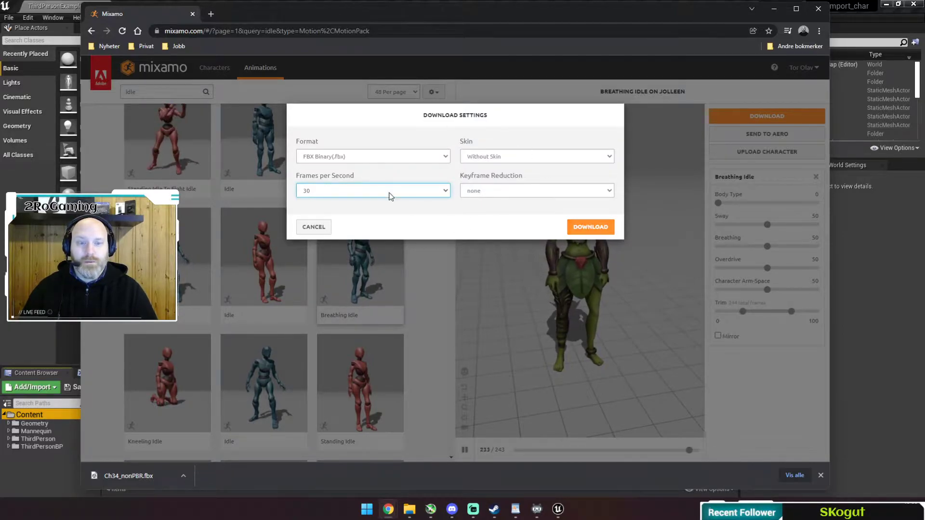
left_click(589, 229)
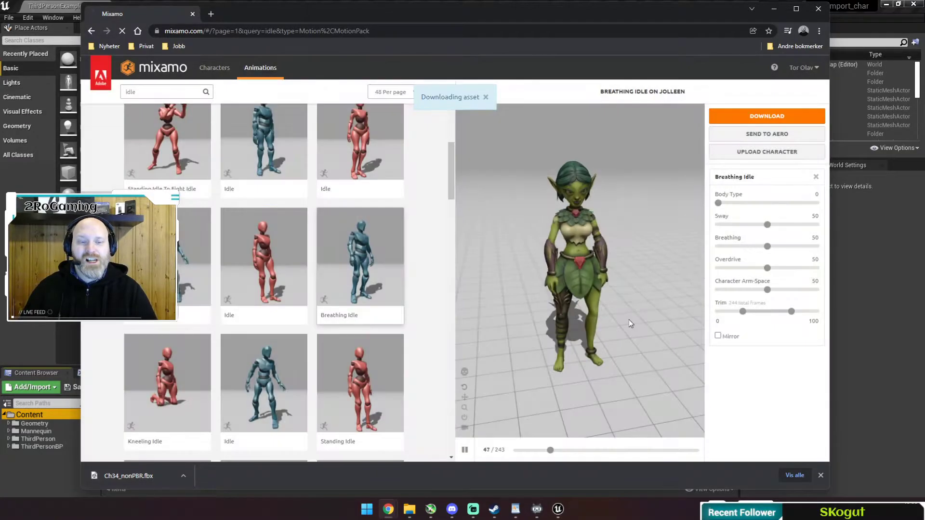
Search for 'running' and apply the Running animation to Jolleen with In Place ticked.
left_click(151, 93)
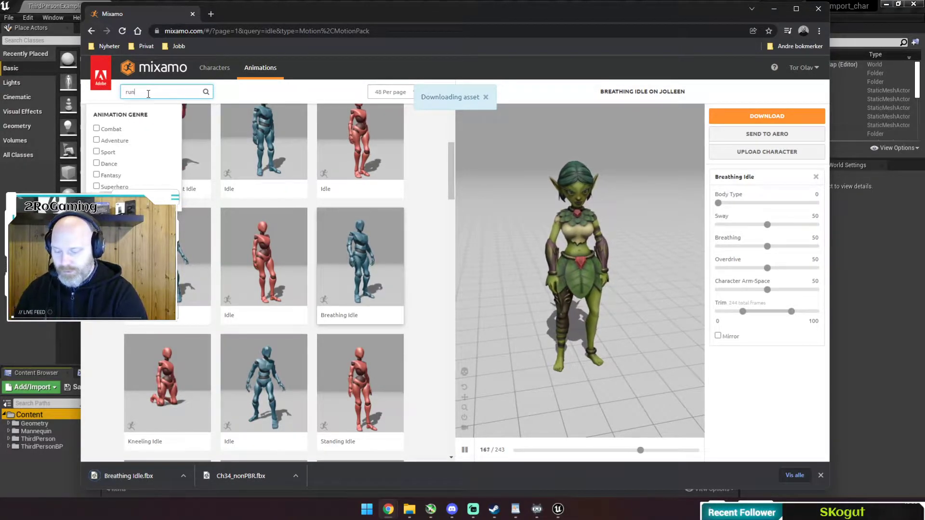
type("run")
key("Return")
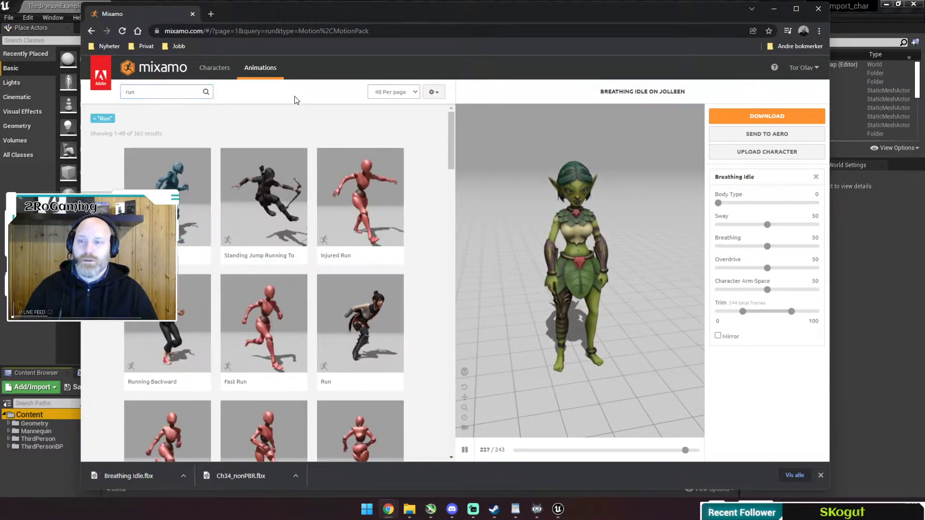
left_click(164, 93)
type("ning")
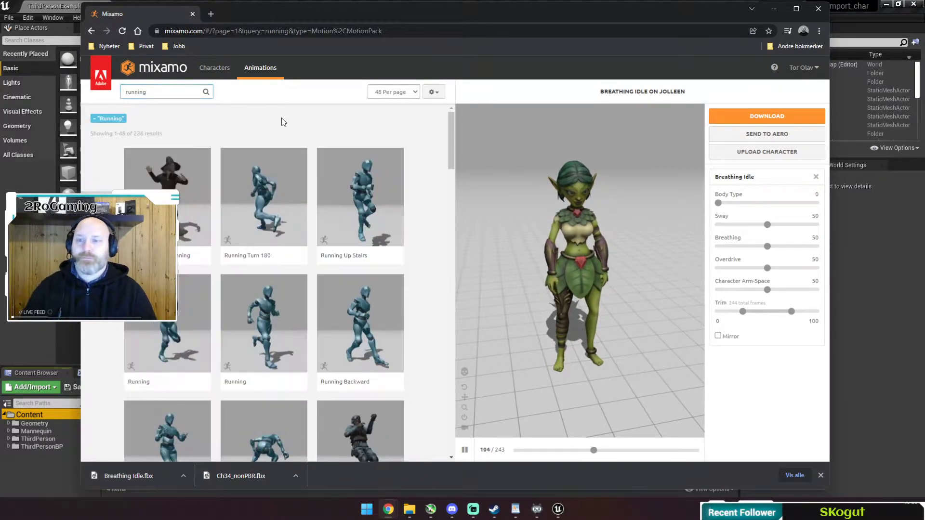
scroll(357, 314, "down", 3)
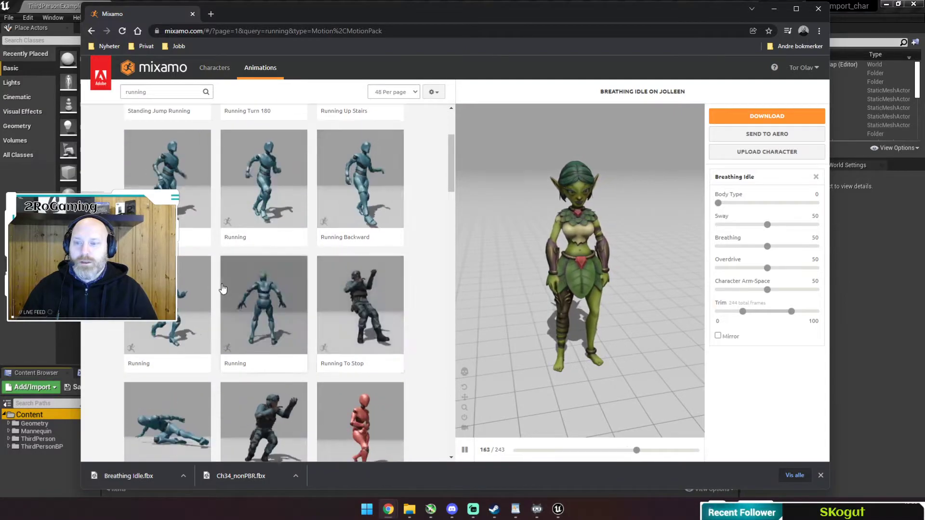
left_click(270, 174)
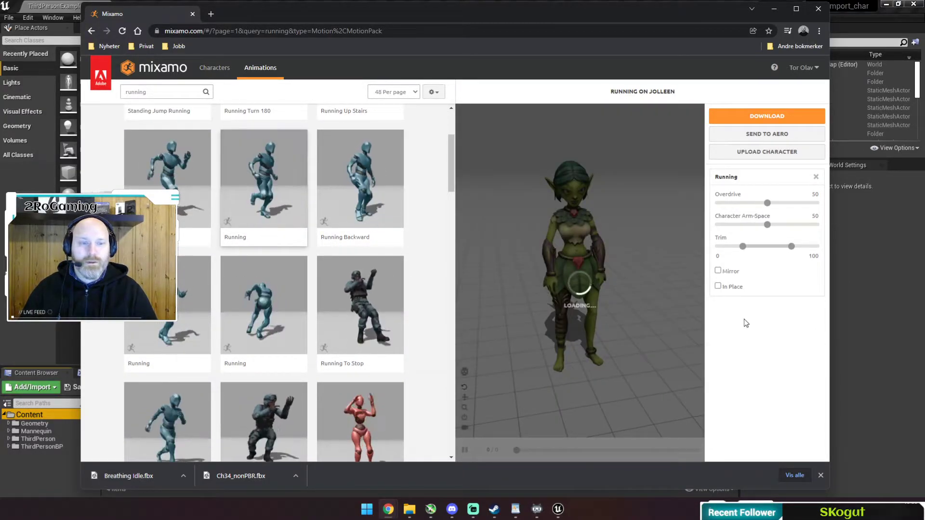
left_click(718, 287)
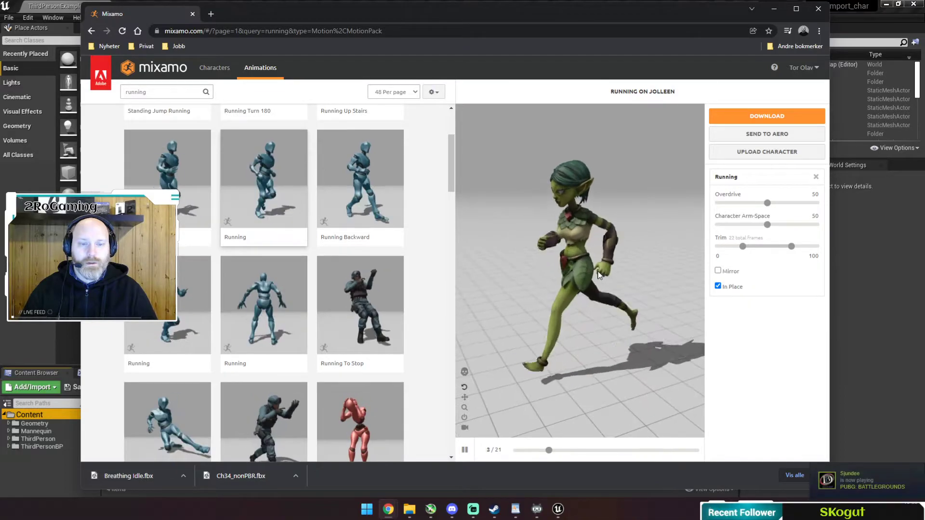
mouse_move(603, 271)
left_mouse_down()
mouse_move(654, 268)
mouse_move(604, 264)
left_mouse_up()
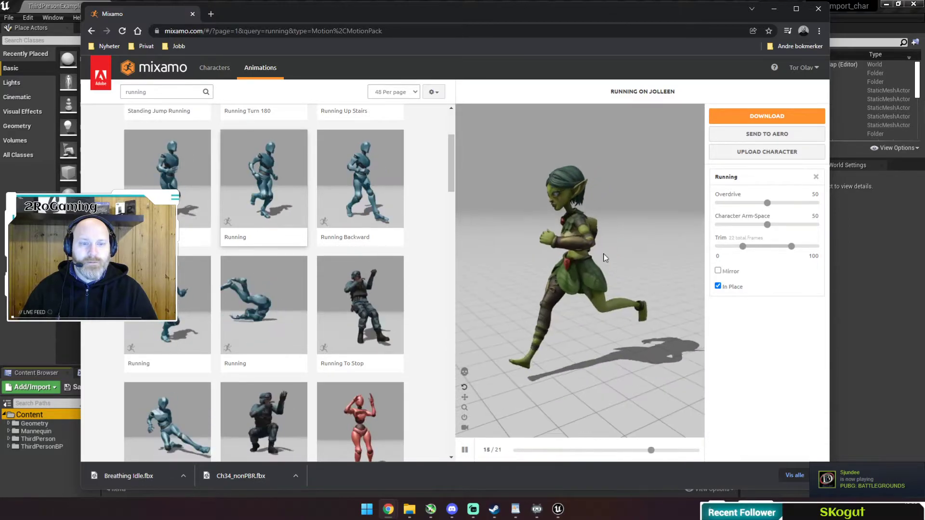
Download the in-place Running animation as Running.fbx without skin.
left_click(767, 116)
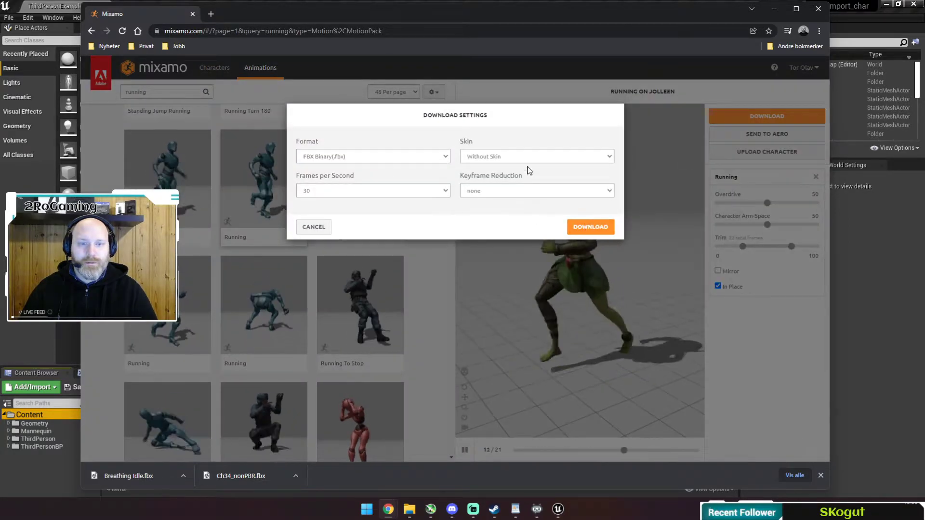
left_click(590, 227)
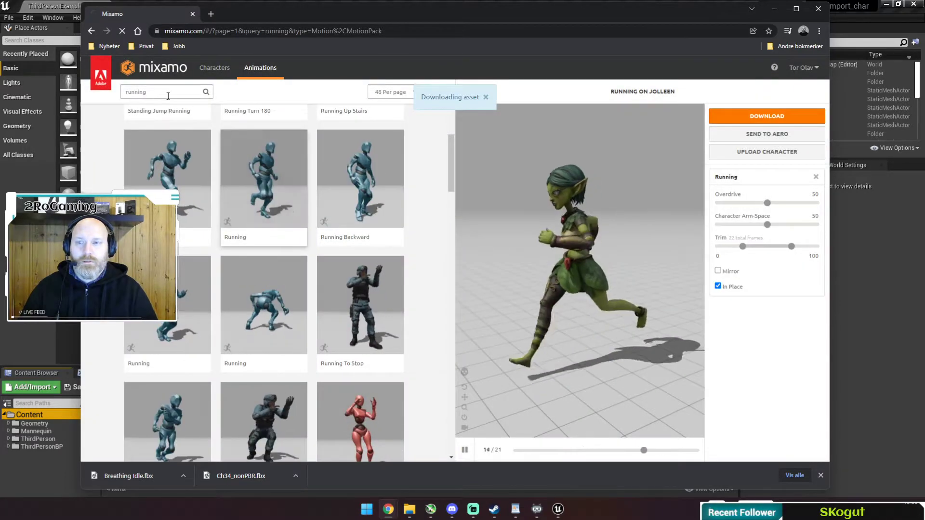
double_click(164, 92)
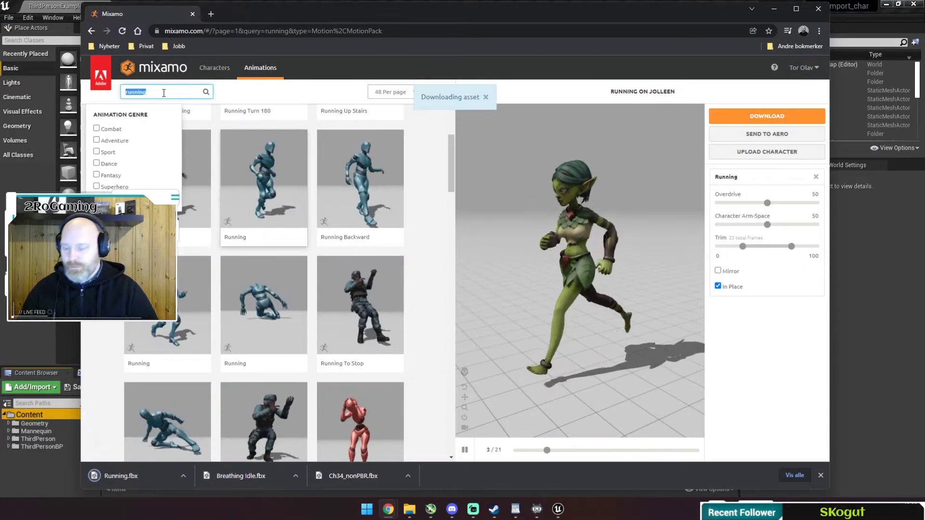
Search 'strafe' and download the Left Strafe animation as Left Strafe.fbx.
type("strafe")
key("Return")
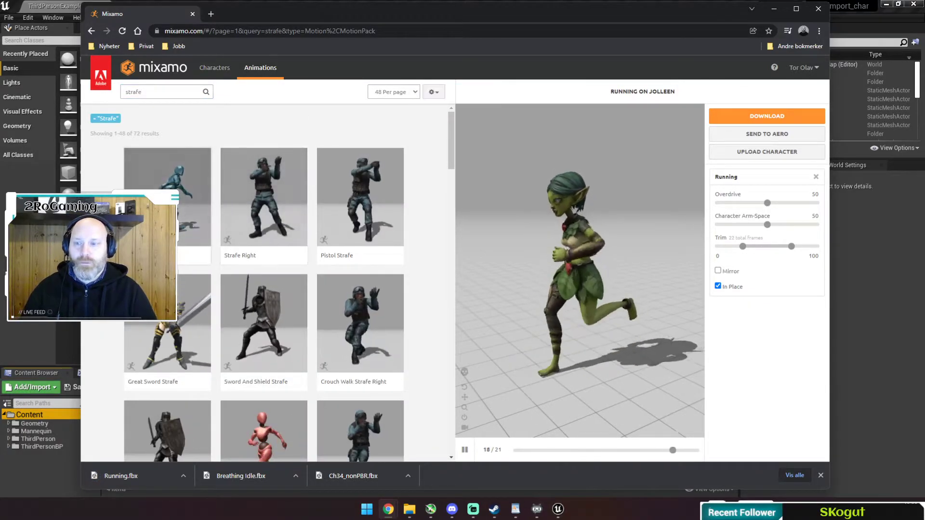
left_click(190, 164)
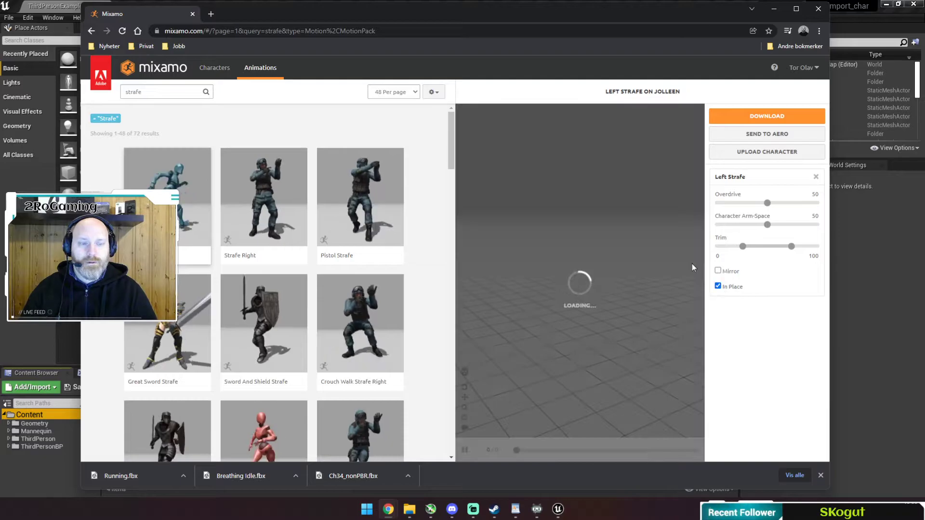
left_click(768, 124)
left_click(592, 225)
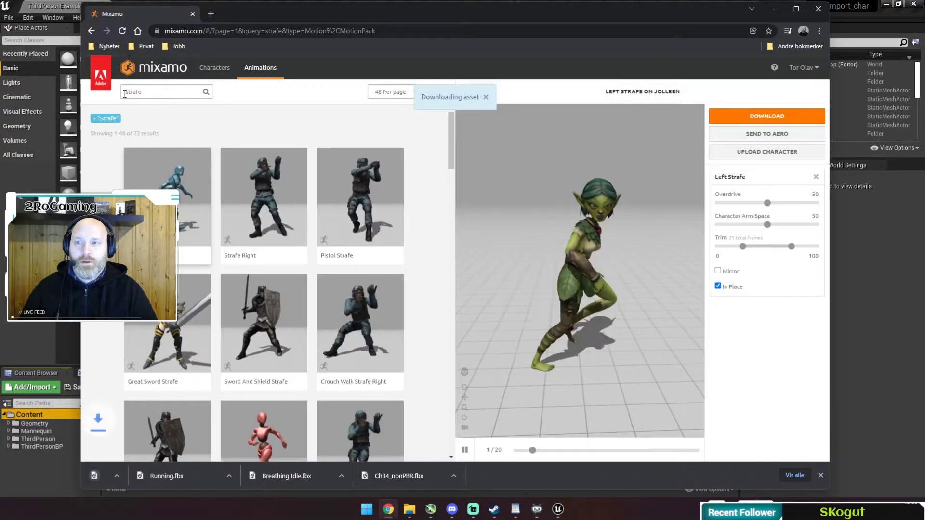
Search 'right strafe' and download the in-place Right Strafe animation as Right Strafe.fbx.
left_click(169, 92)
key("Home")
type("right")
key("Return")
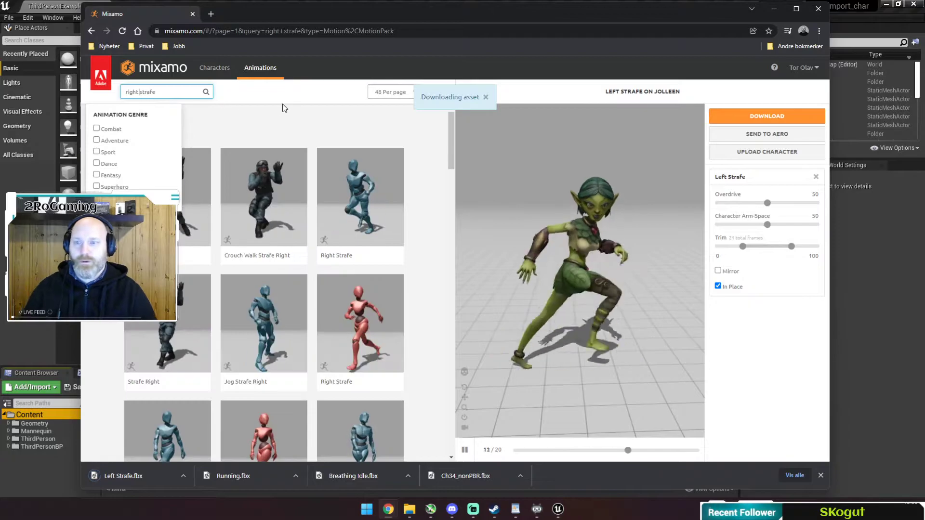
left_click(345, 207)
left_click(717, 286)
left_click(718, 286)
left_click(771, 116)
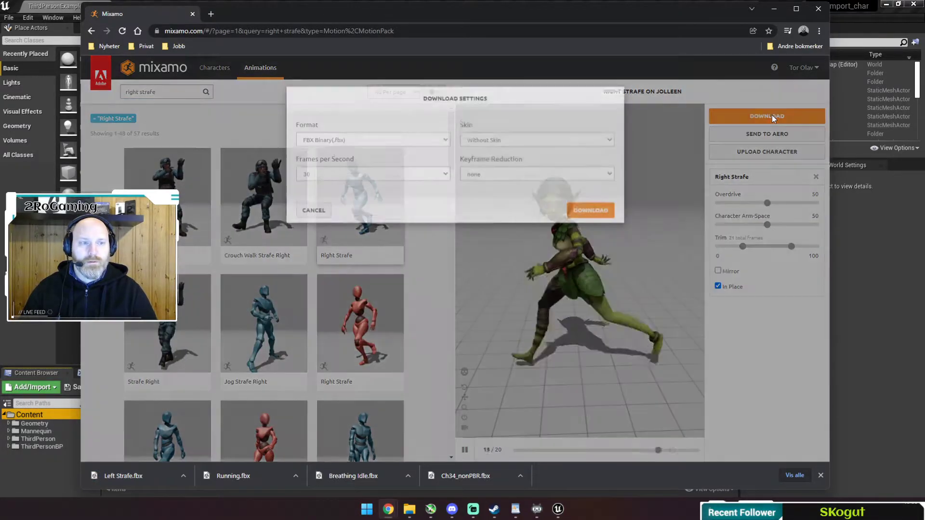
left_click(586, 226)
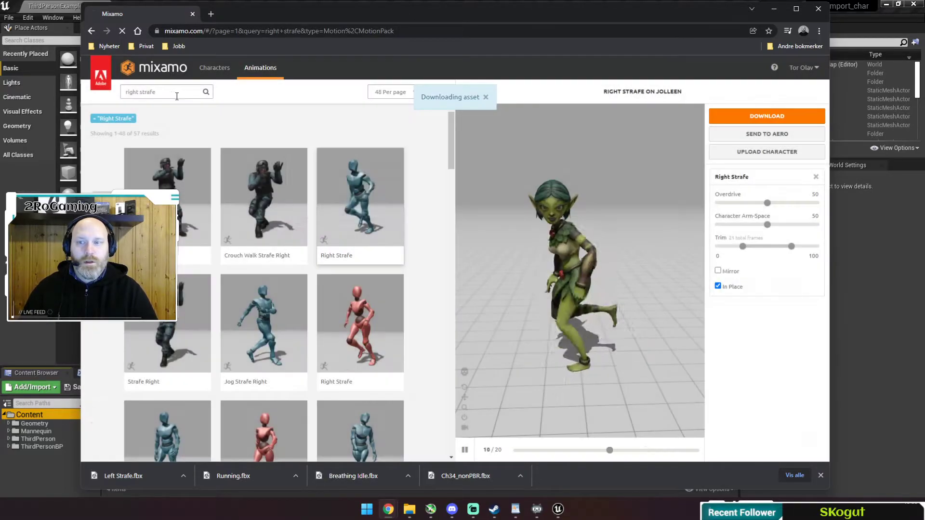
left_click(175, 93)
triple_click(174, 94)
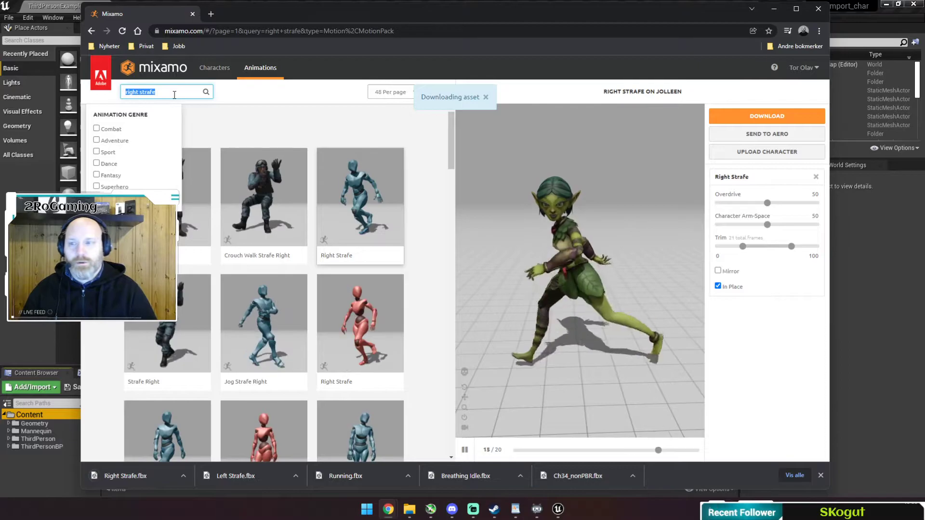
Search 'run back', tick In Place on Running Backward, and download it as Running Backward.fbx.
type("run back")
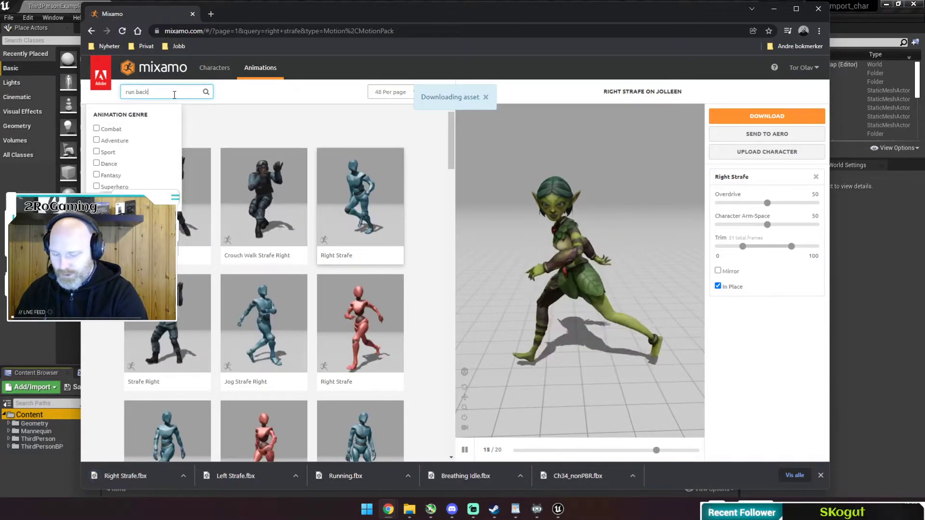
key("Return")
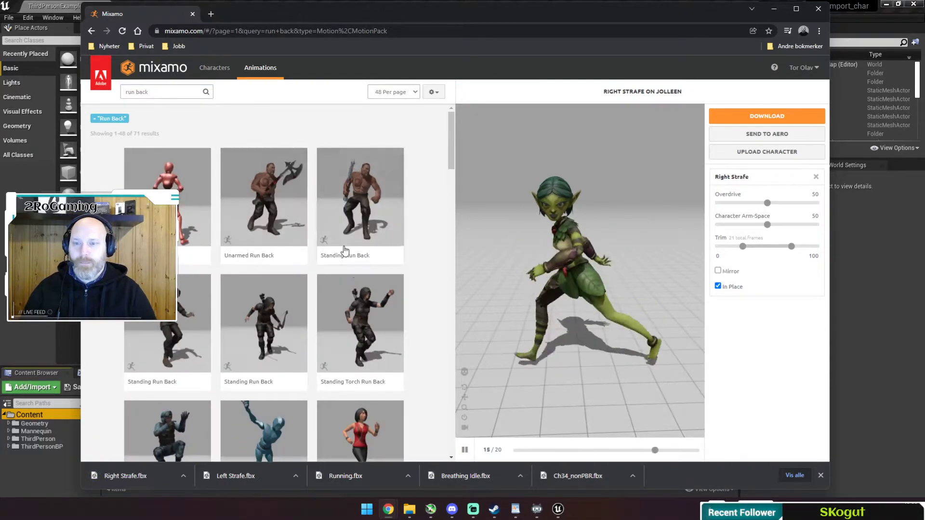
scroll(308, 315, "down", 7)
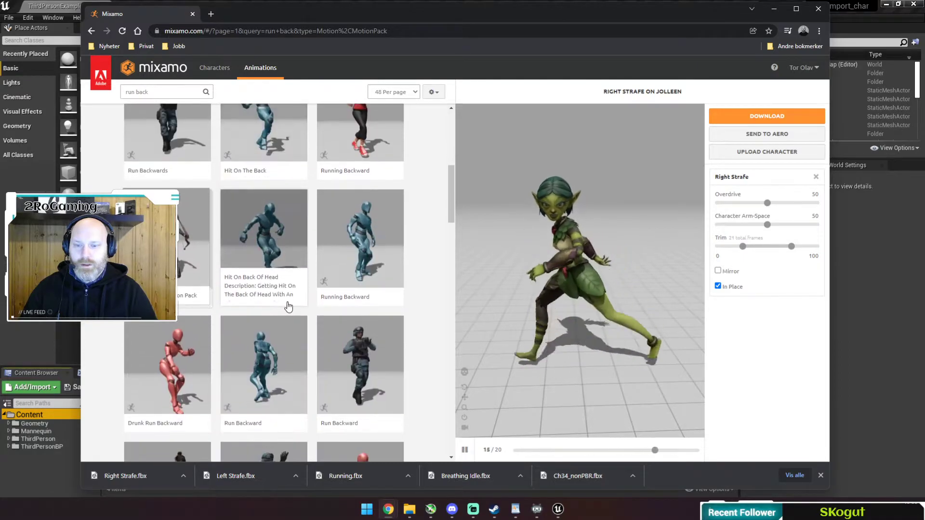
left_click(341, 253)
left_click(719, 286)
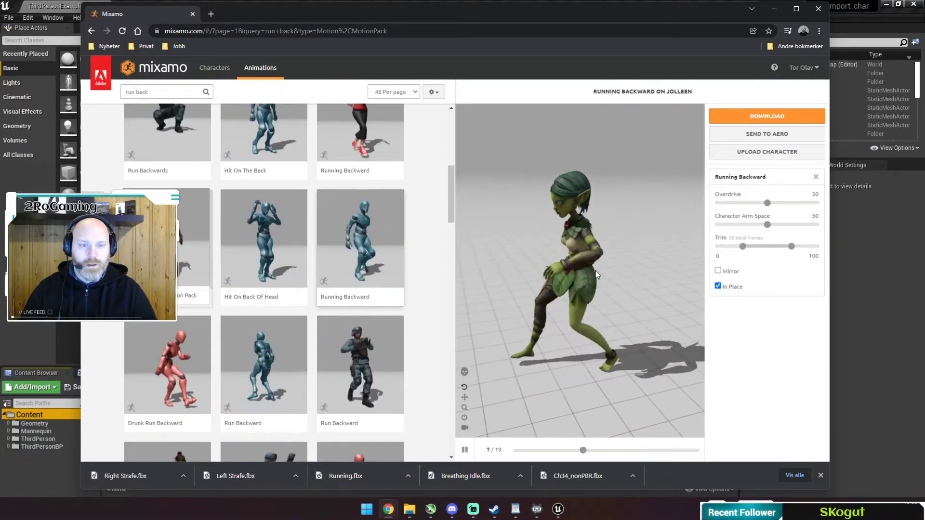
left_click(766, 117)
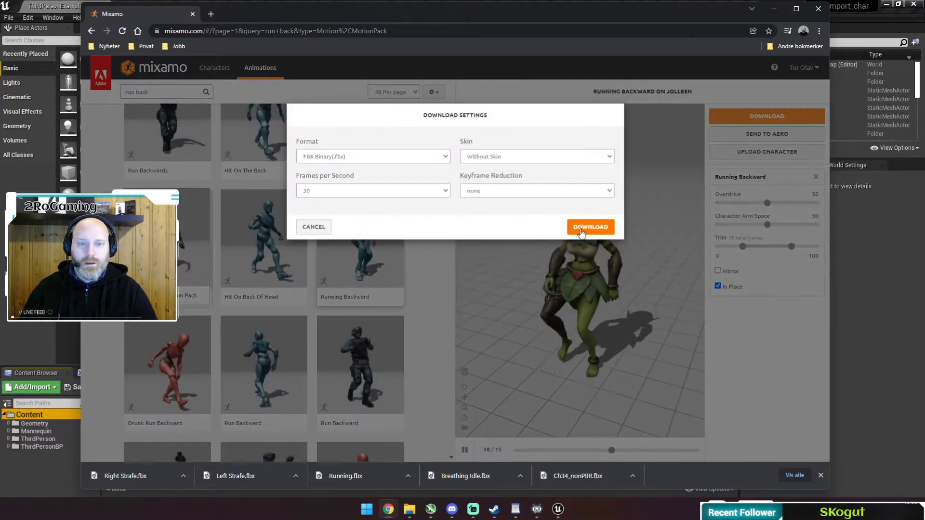
left_click(579, 230)
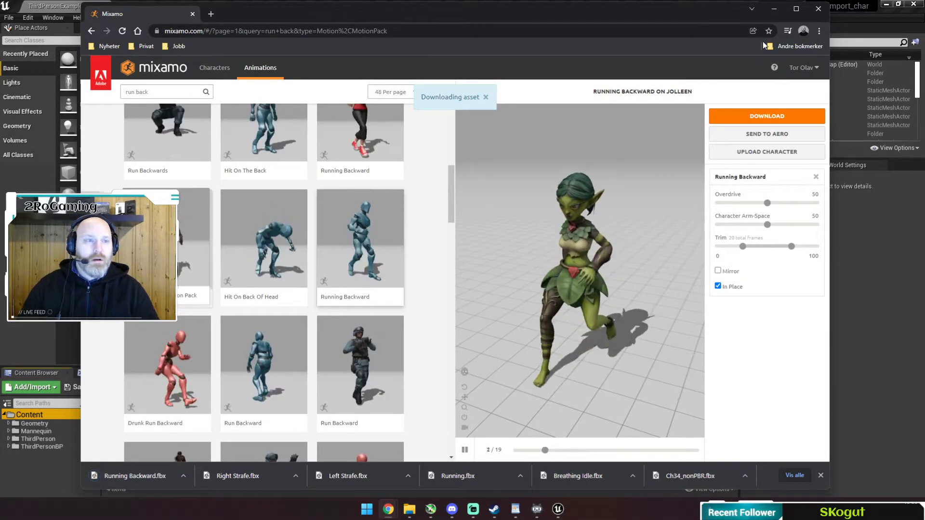
Rename Ch34_nonPBR.fbx in the Downloads folder to Tut_Char01.fbx.
left_click(774, 9)
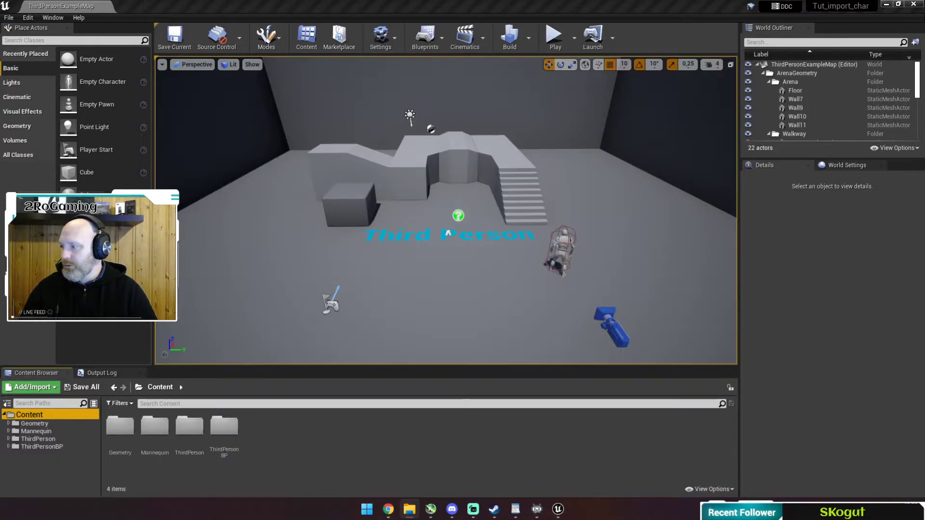
left_click_drag(0, 60, 374, 88)
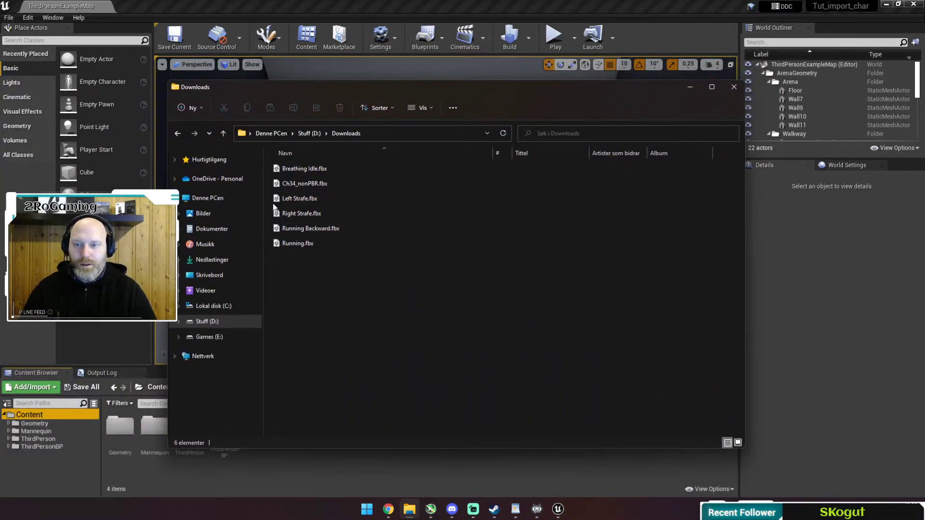
left_click(299, 184)
left_click(293, 186)
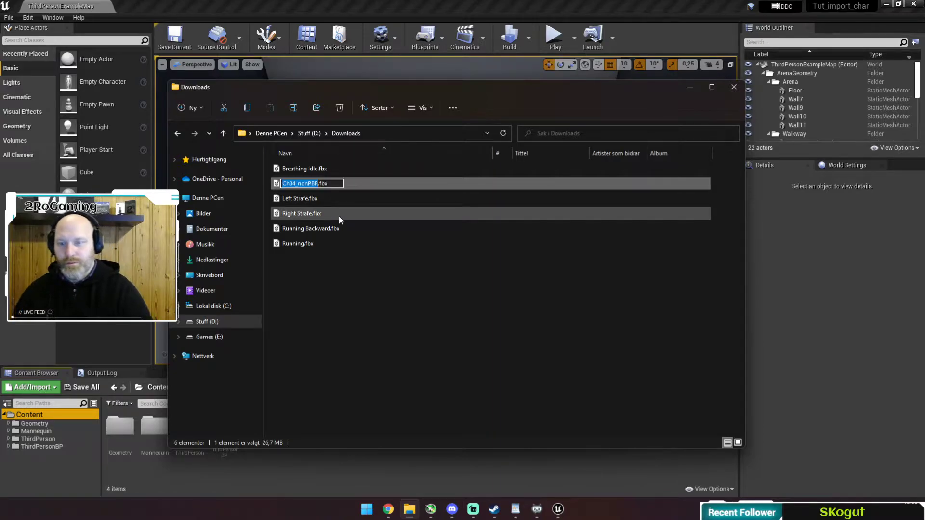
type("Tut_")
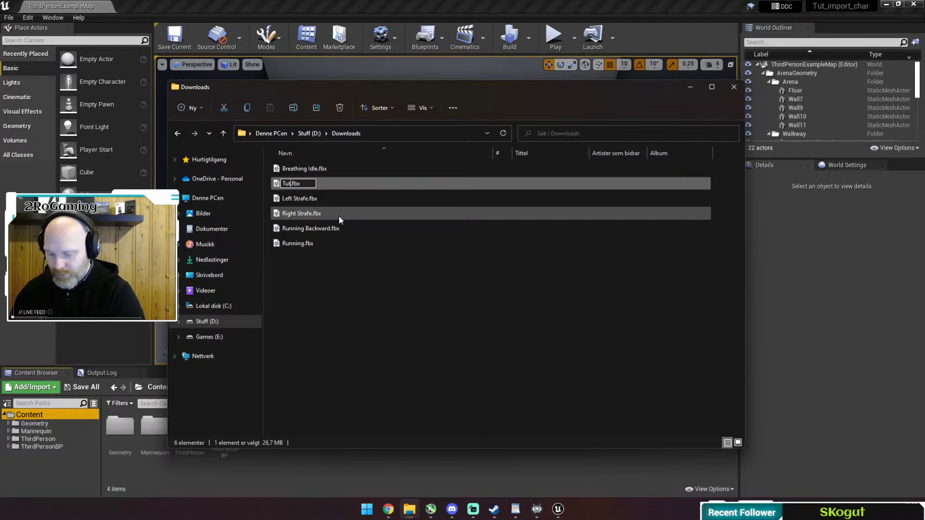
type("Char01")
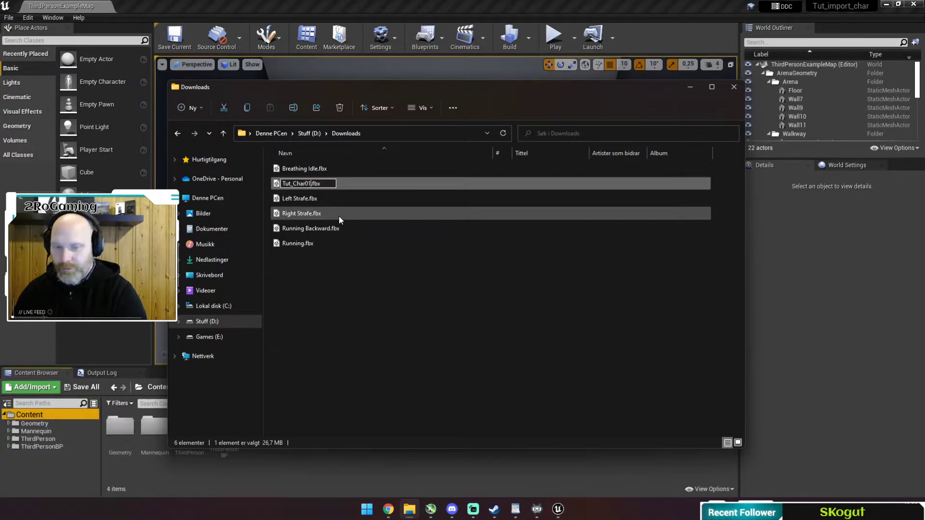
key("Return")
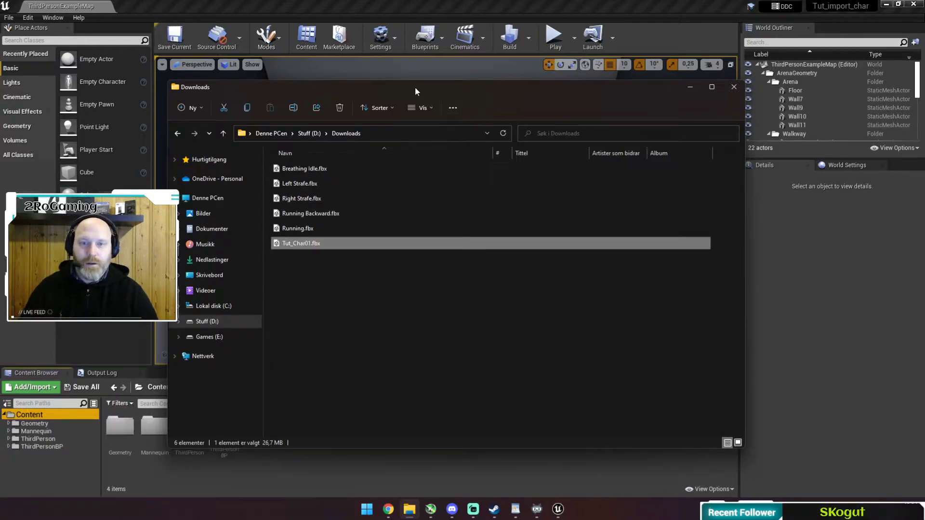
Move the Downloads window aside and return to the Unreal editor.
left_click_drag(414, 87, 664, 72)
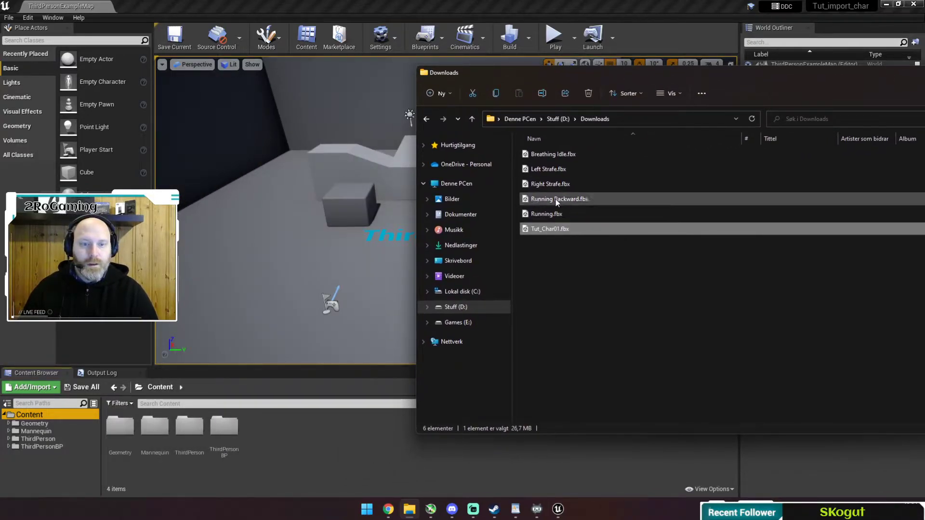
left_click(548, 155)
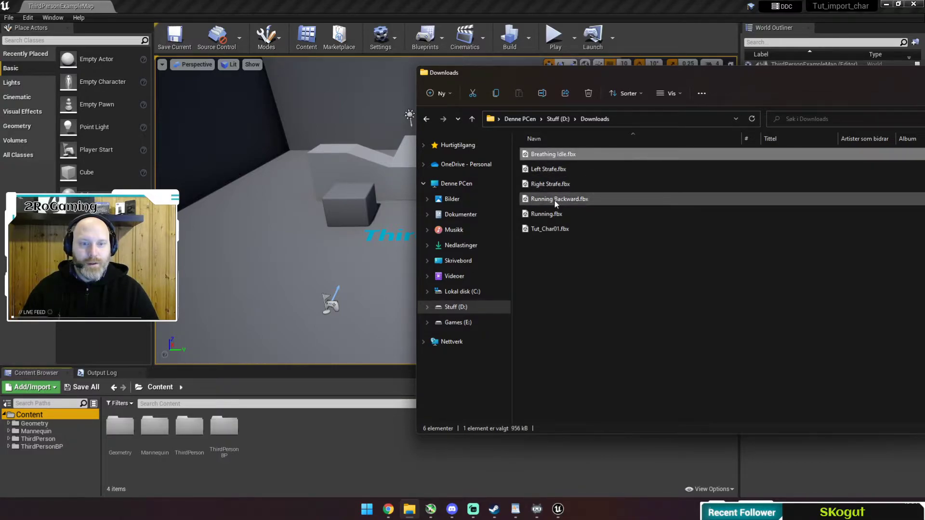
left_click_drag(530, 81, 636, 73)
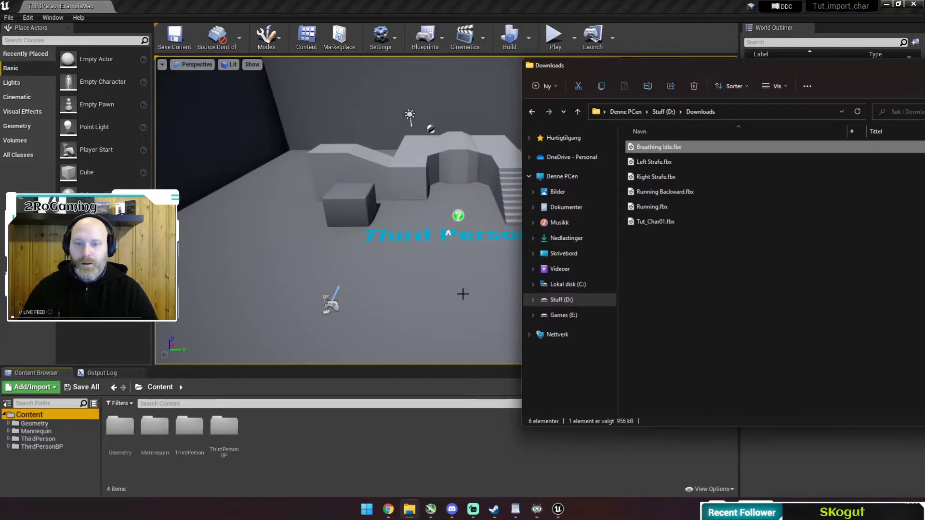
left_click(31, 418)
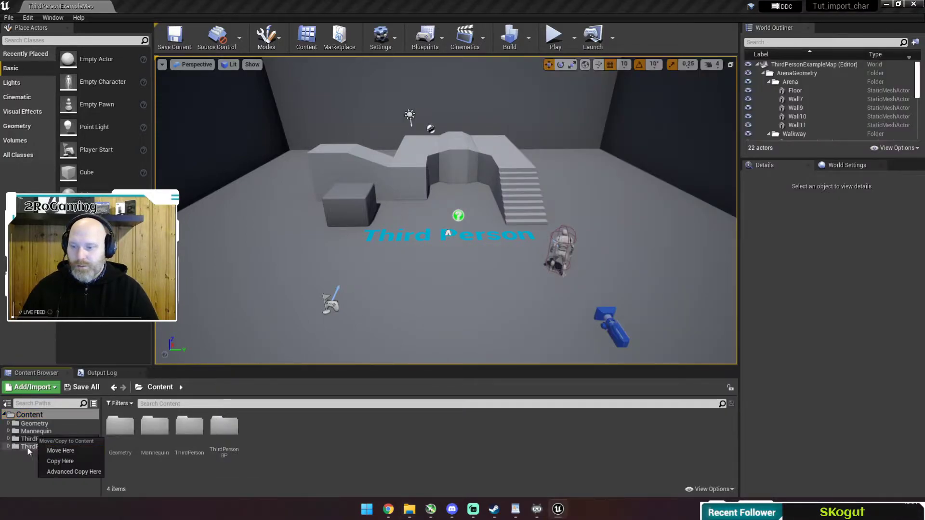
Browse into the ThirdPersonBP folder in the Content Browser.
left_click(30, 447)
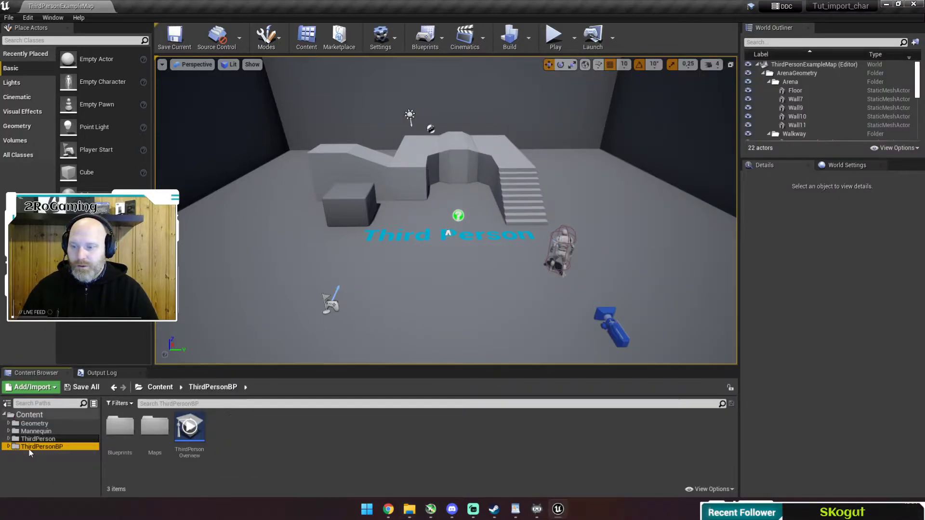
double_click(112, 438)
left_click(213, 387)
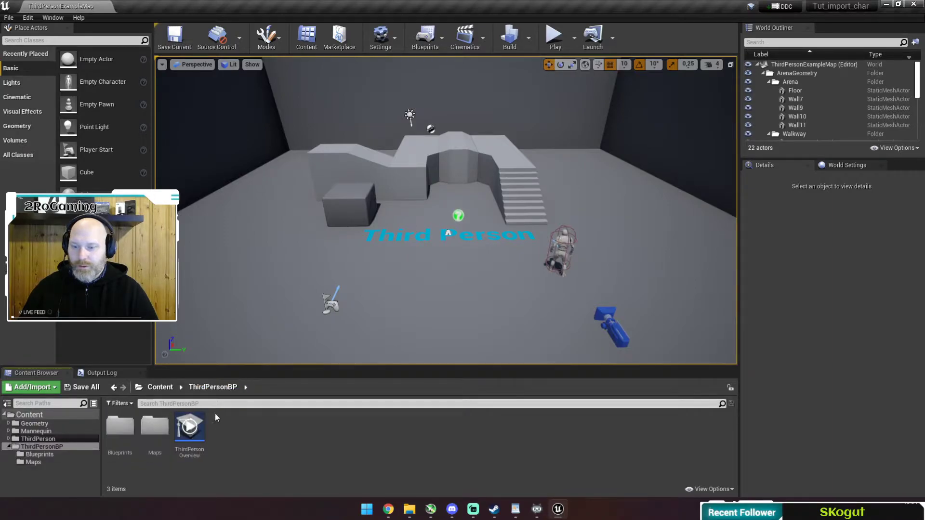
right_click(256, 436)
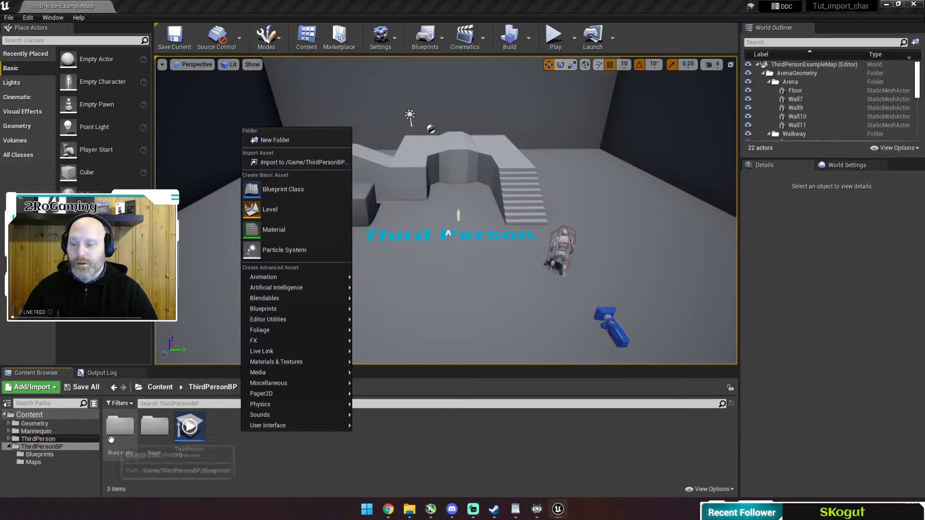
left_click(30, 447)
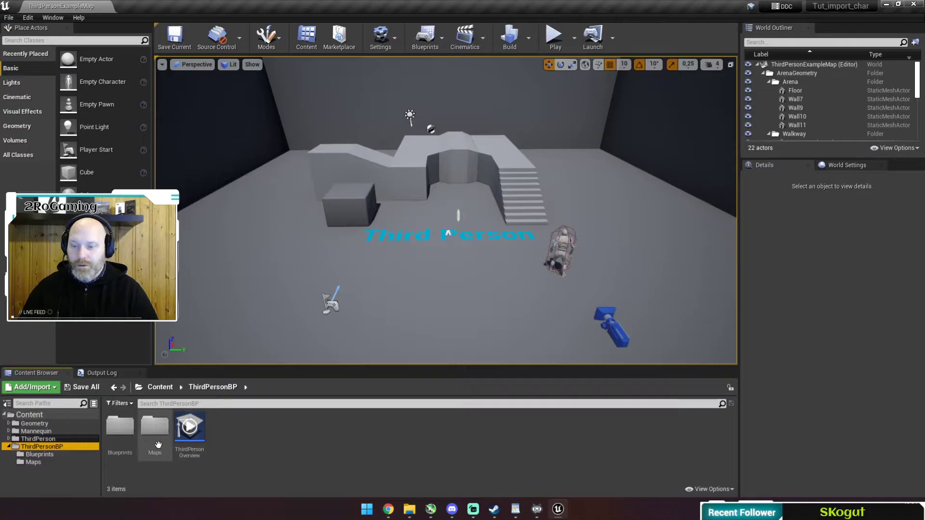
Create a folder named MyCharacter inside ThirdPersonBP and open it.
left_click(236, 437)
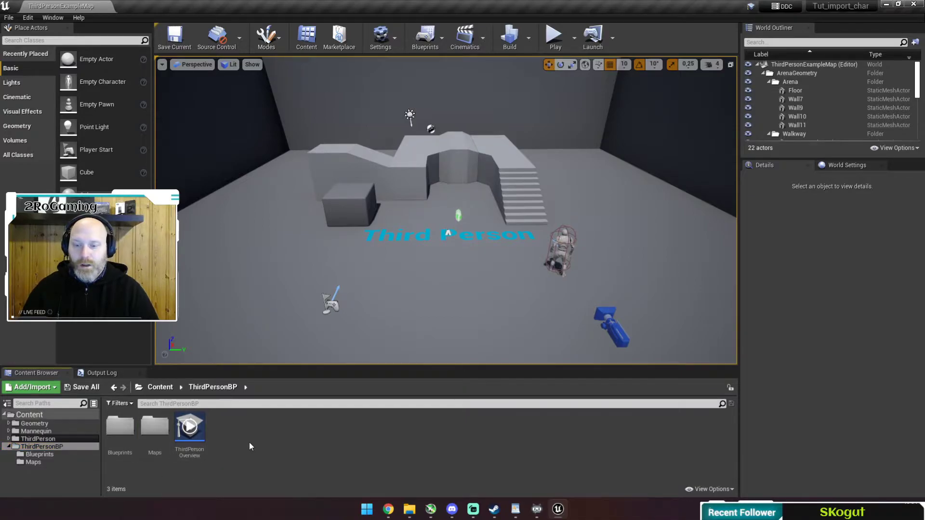
right_click(248, 438)
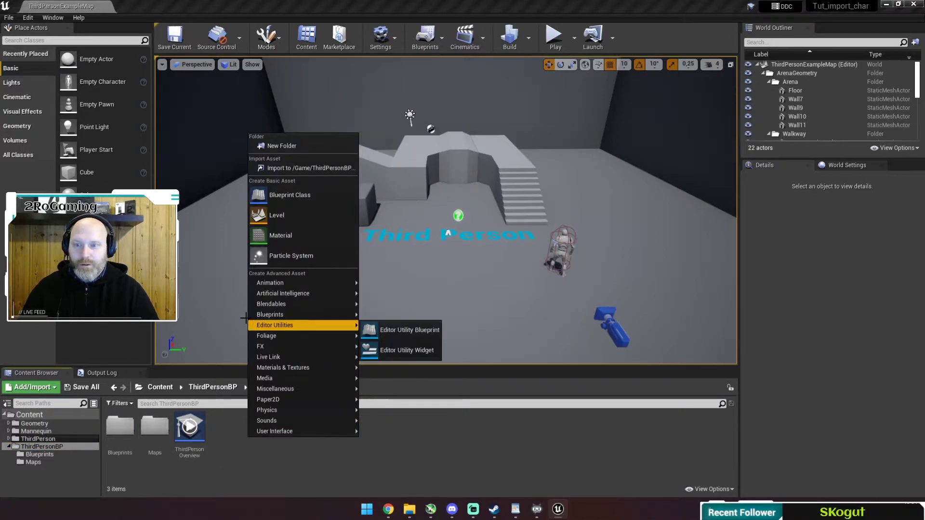
left_click(305, 148)
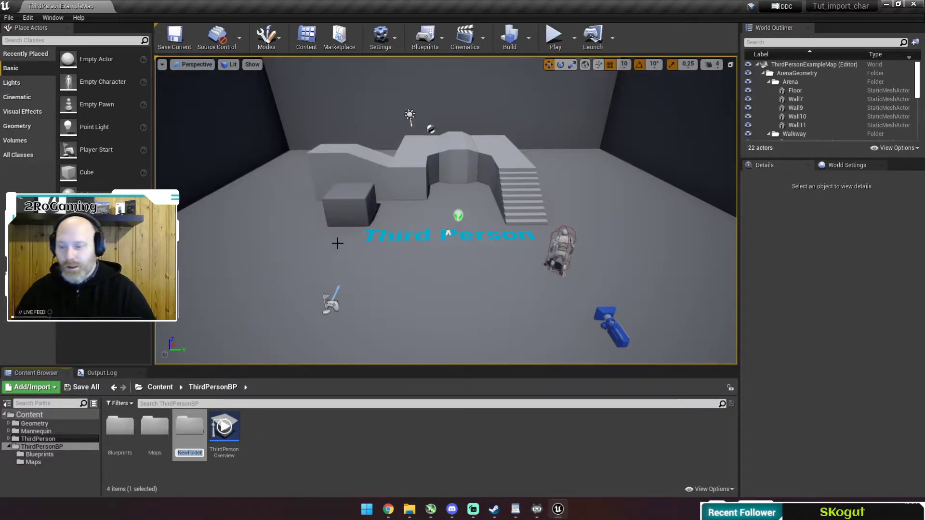
type("MyCharacter")
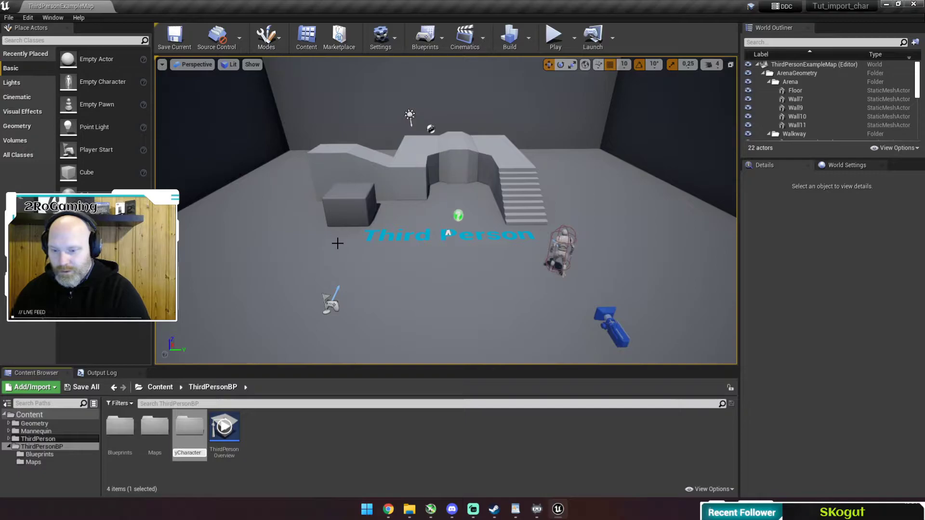
key("Return")
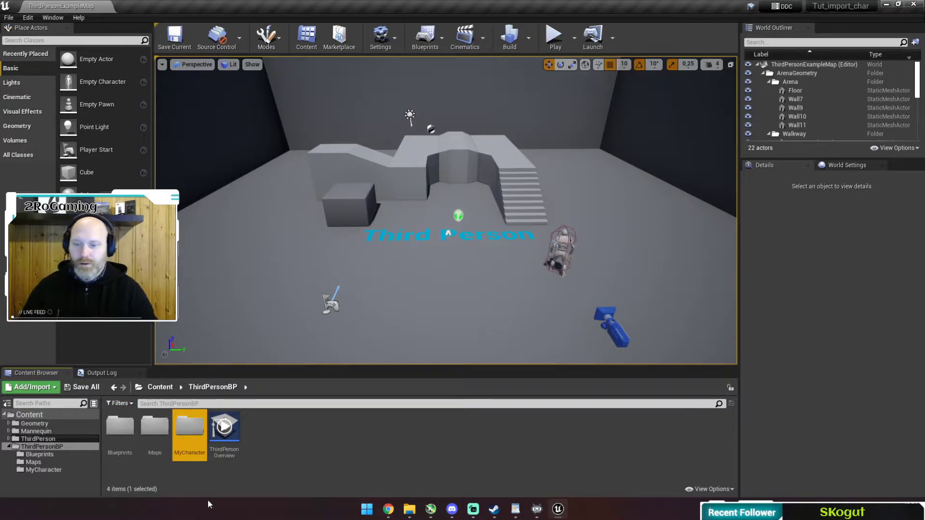
double_click(189, 434)
left_click(409, 509)
Drag Tut_Char01.fbx from Downloads into MyCharacter and import it with Import All.
left_click_drag(653, 69, 435, 30)
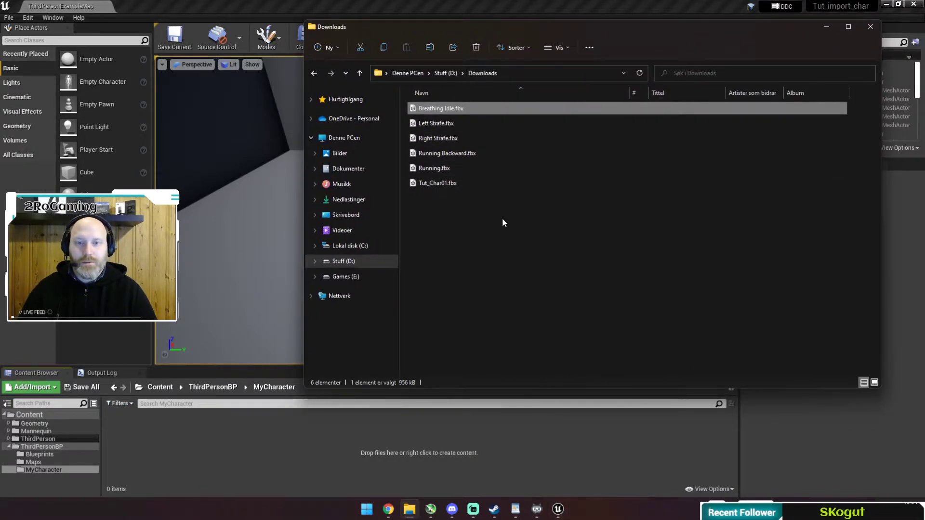
left_click_drag(444, 182, 120, 405)
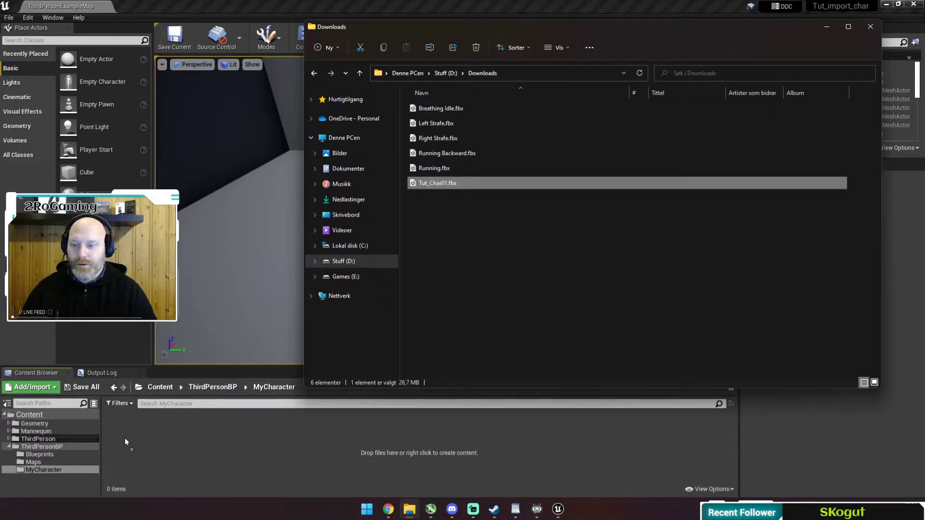
left_click_drag(125, 438, 129, 437)
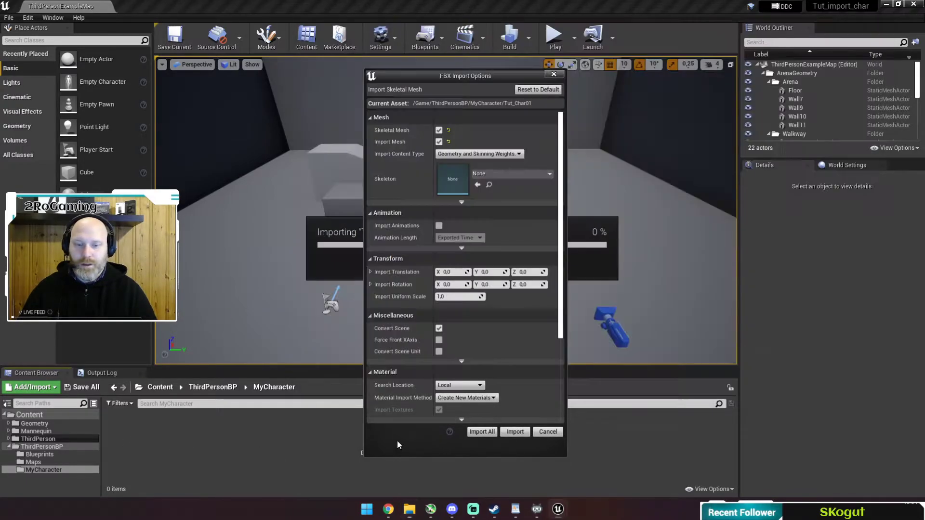
left_click(481, 431)
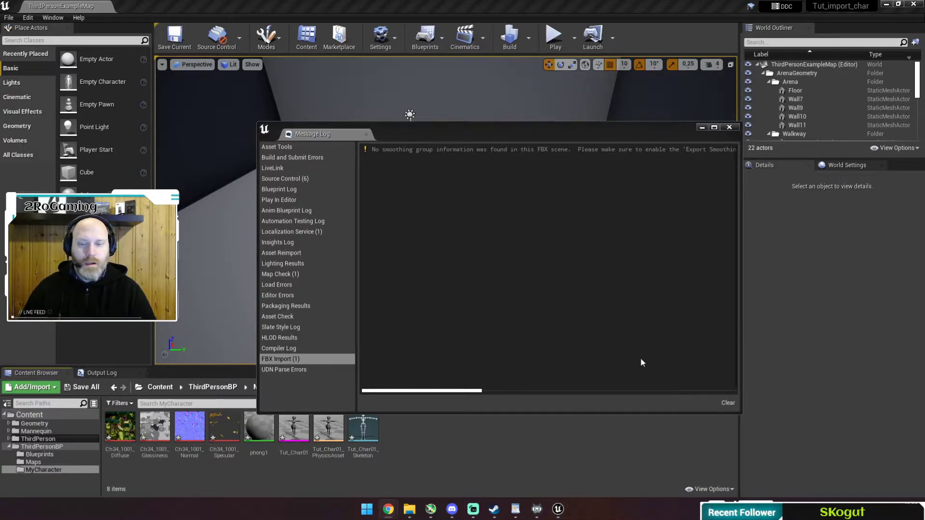
Clear and close the import Message Log, then save all the new assets.
left_click_drag(586, 131, 451, 121)
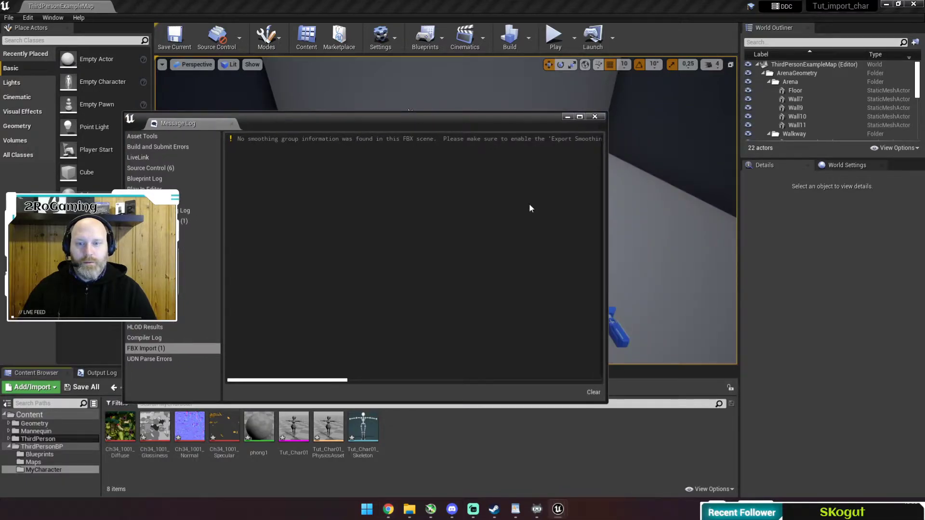
left_click(592, 393)
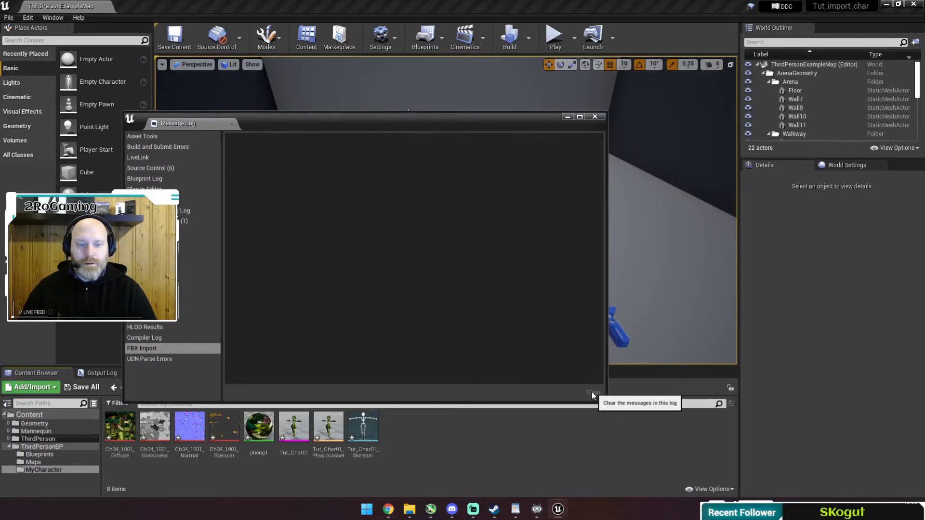
left_click(599, 118)
key("ctrl+s")
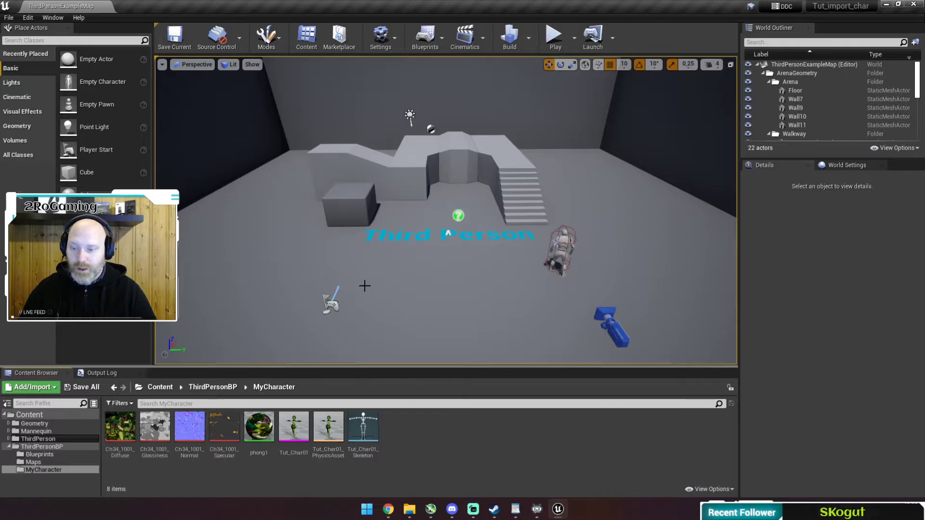
Create an Animations folder inside MyCharacter and open it.
right_click(420, 427)
left_click(455, 134)
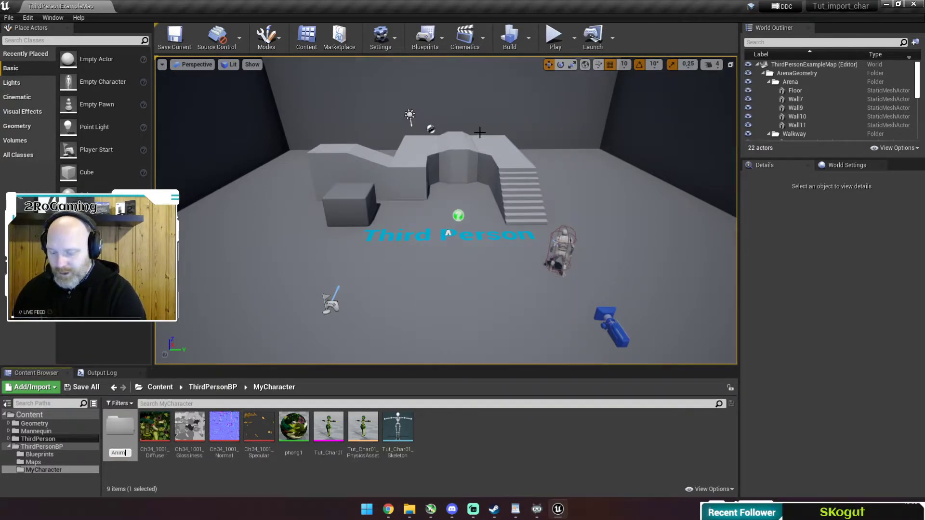
type("Animations")
key("Return")
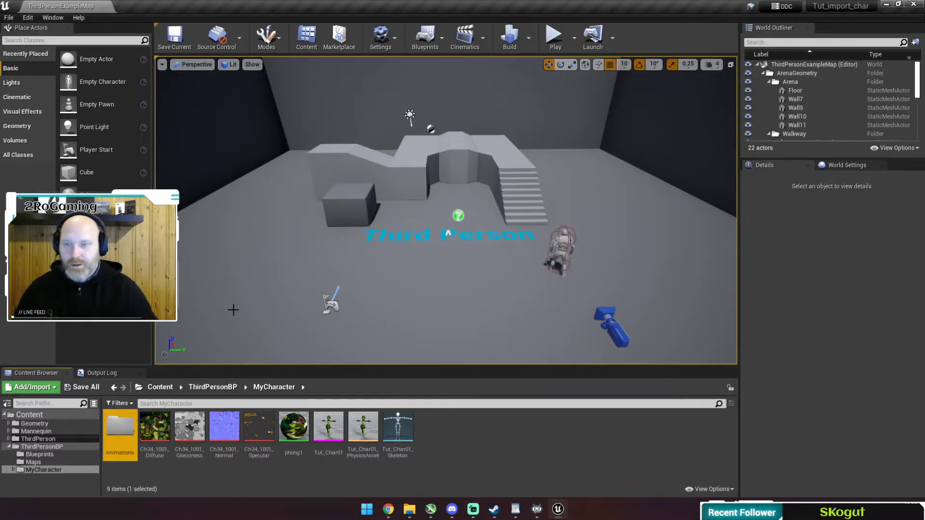
double_click(120, 431)
Import the five animation FBX files into Animations using Tut_Char01_Skeleton.
key("alt+Tab")
key("alt+Tab")
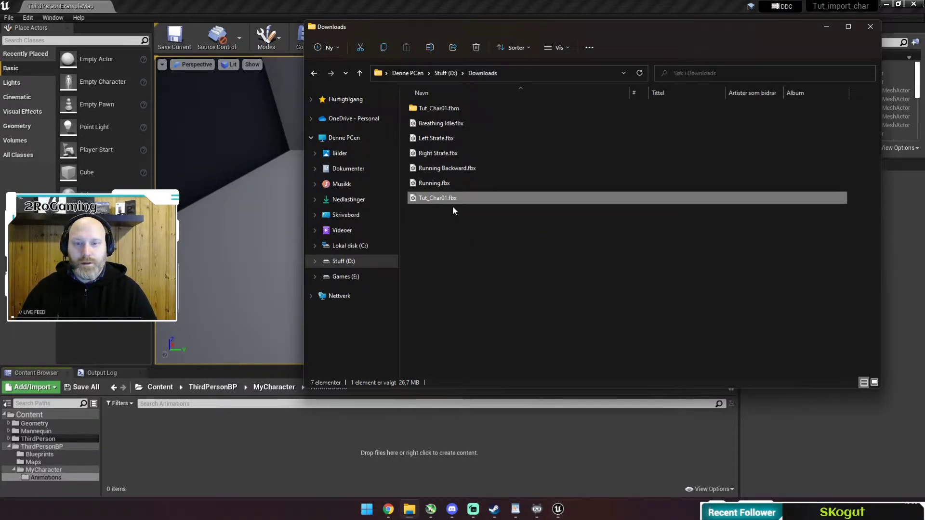
left_click(423, 183)
left_click(442, 123, "shift")
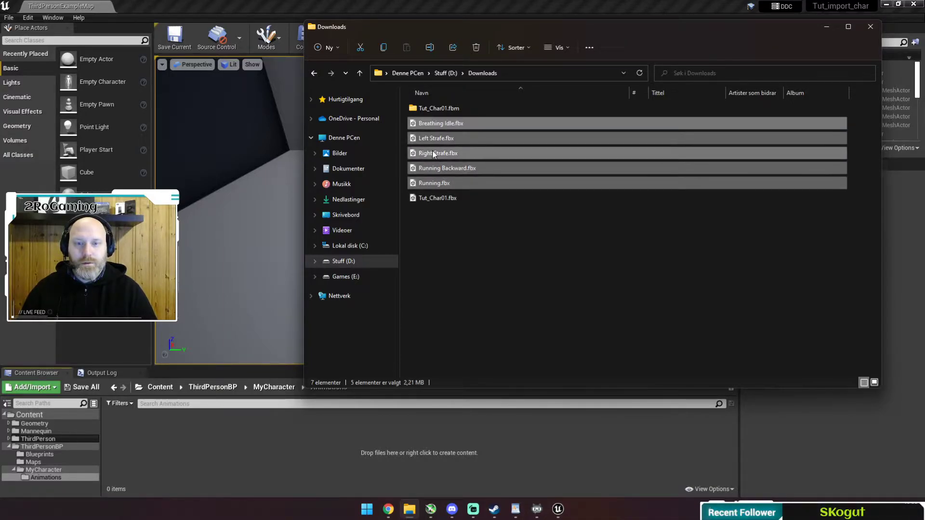
left_click_drag(432, 152, 185, 442)
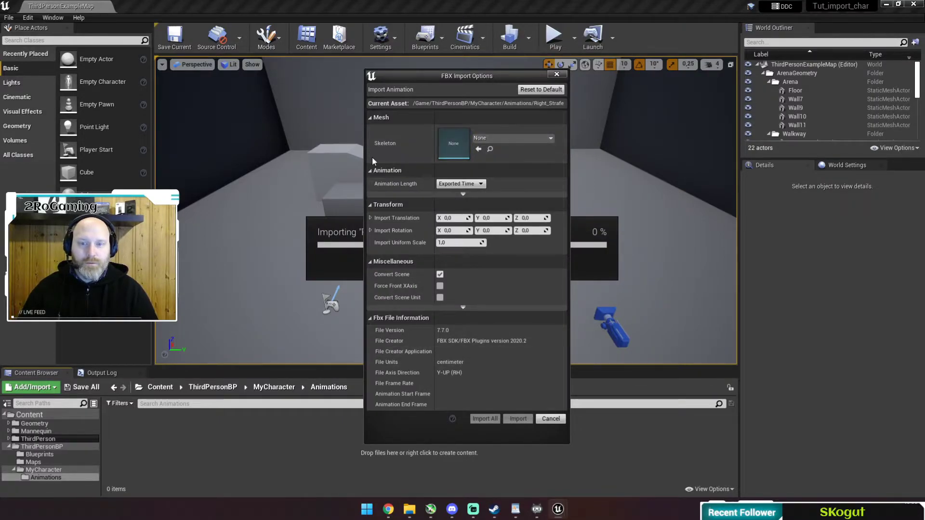
left_click(537, 139)
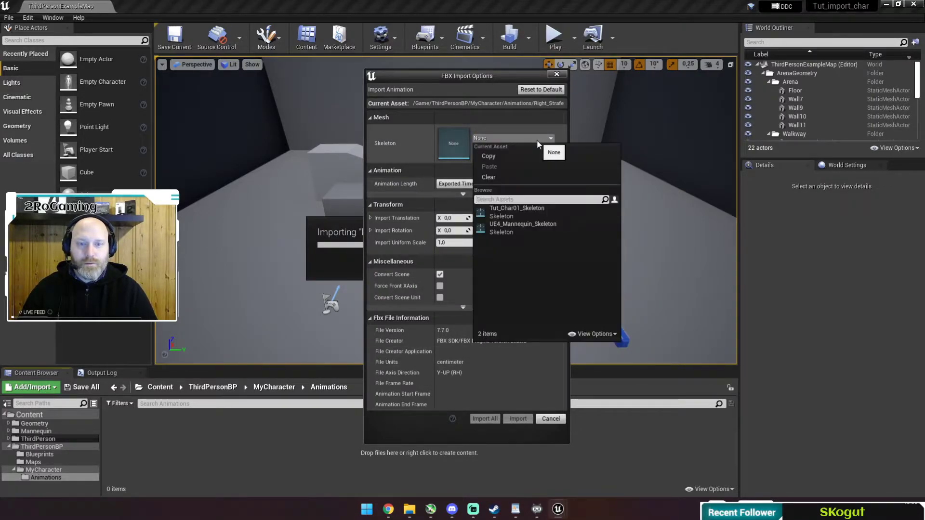
left_click(521, 211)
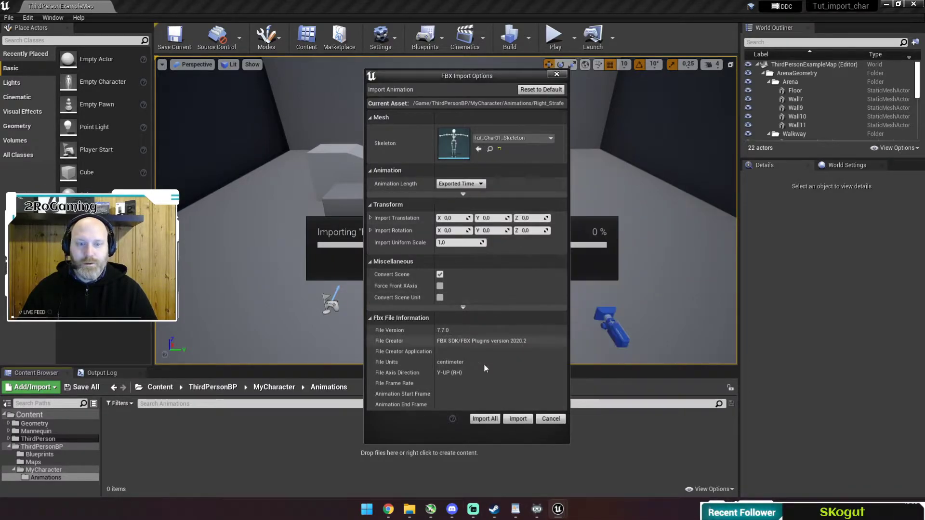
left_click(486, 419)
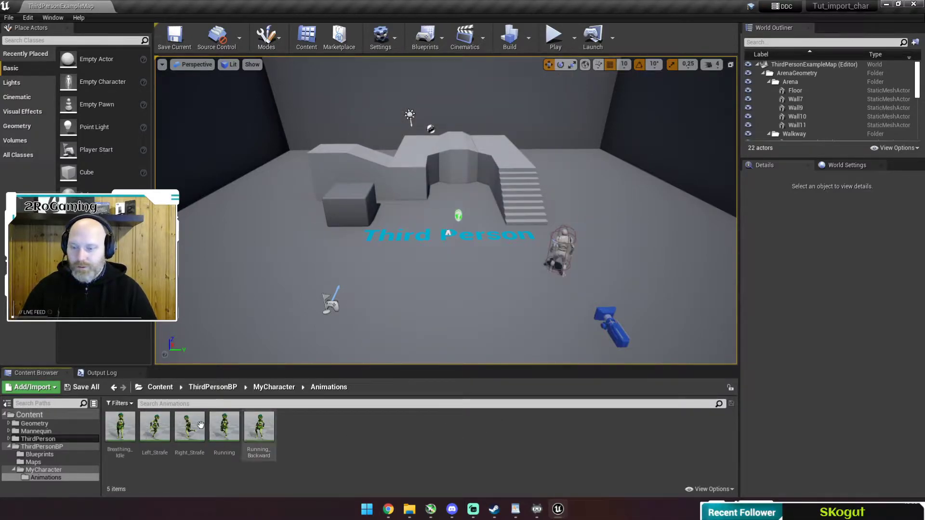
Preview Breathing_Idle, Left_Strafe, Right_Strafe, Running and Running_Backward on the character.
double_click(120, 427)
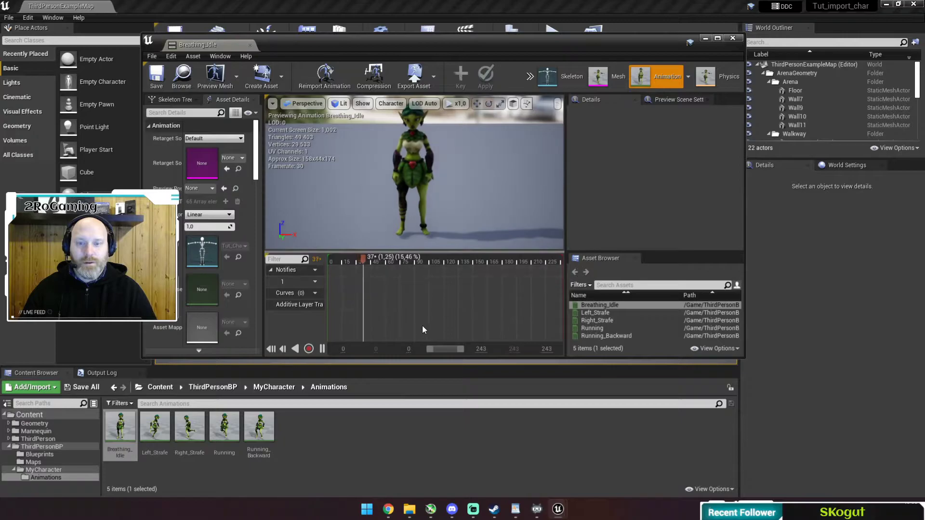
left_click(597, 312)
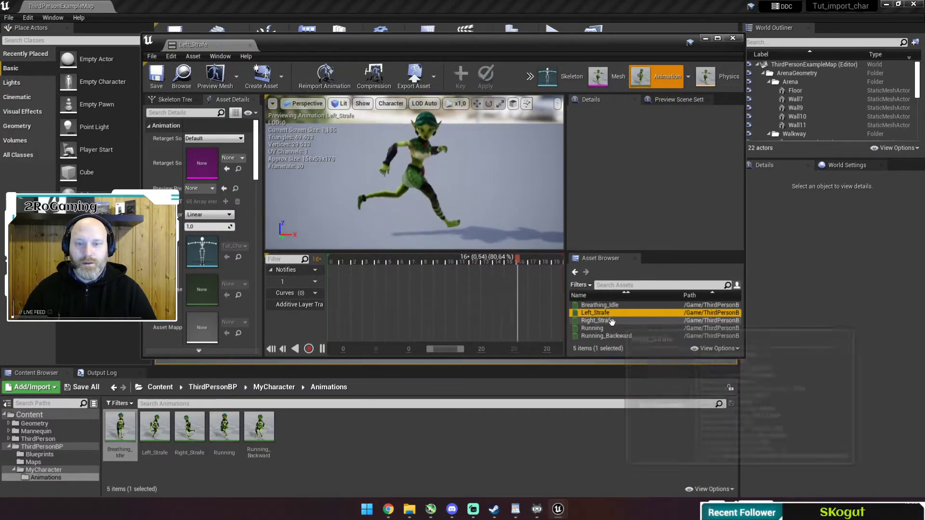
left_click(610, 321)
left_click(608, 328)
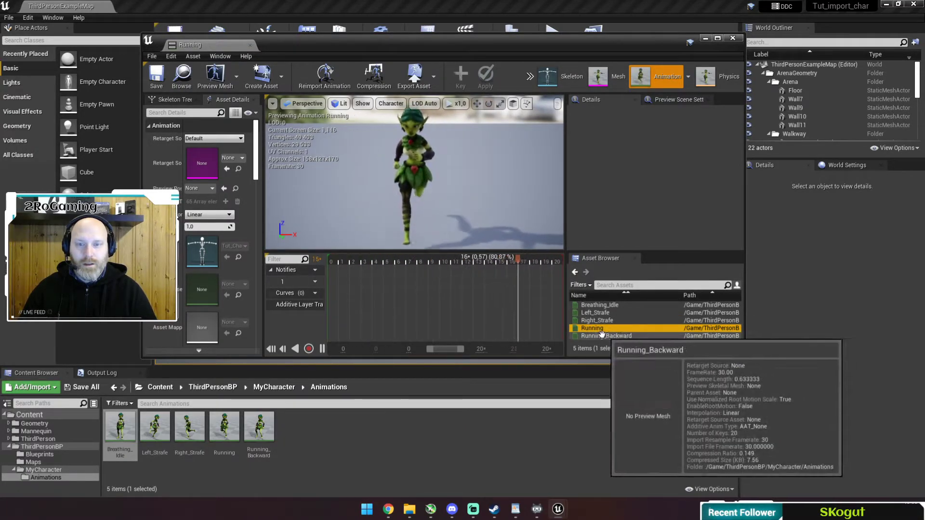
left_click(606, 335)
Close the animation editor and go back to the ThirdPersonBP folder.
left_click(733, 37)
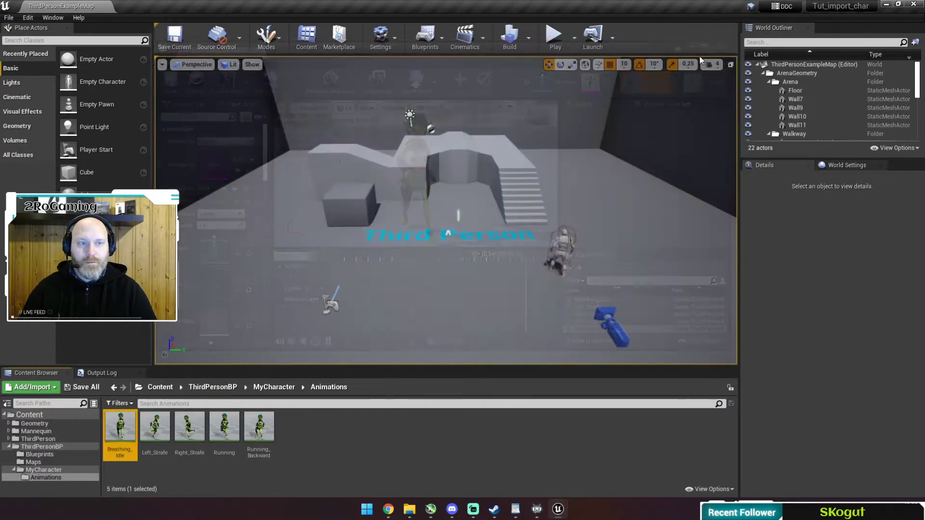
left_click(273, 387)
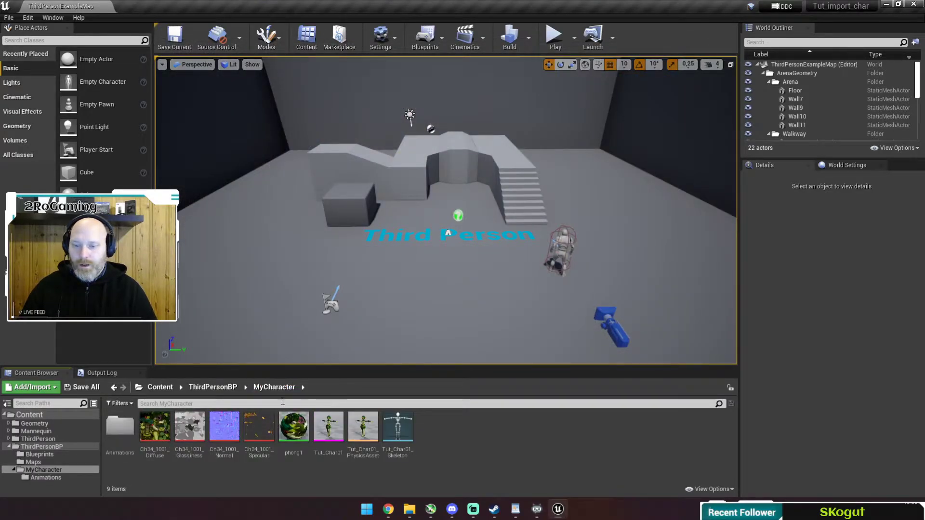
left_click(218, 388)
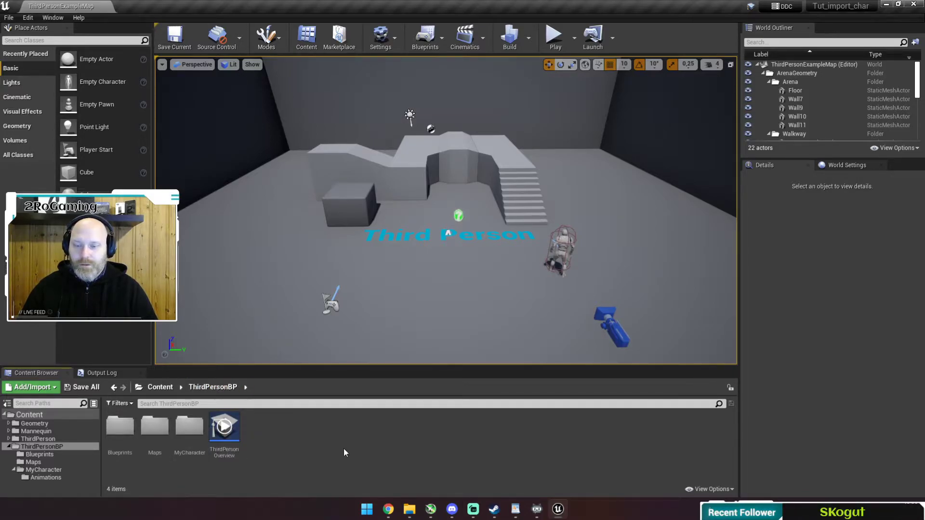
Go to the root Content folder and select the ThirdPersonCharacter mannequin in the level.
left_click(161, 388)
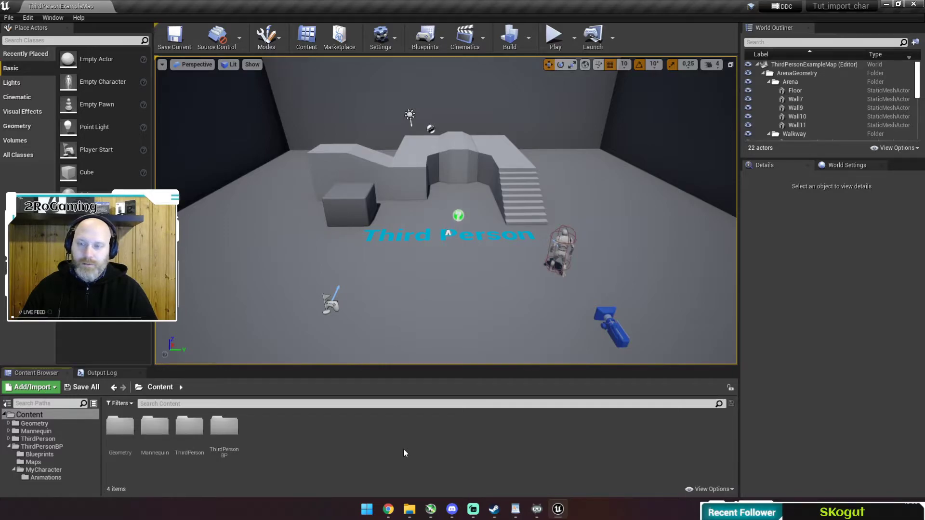
right_click_drag(615, 266, 684, 275)
key("w")
right_click_drag(427, 176, 399, 192)
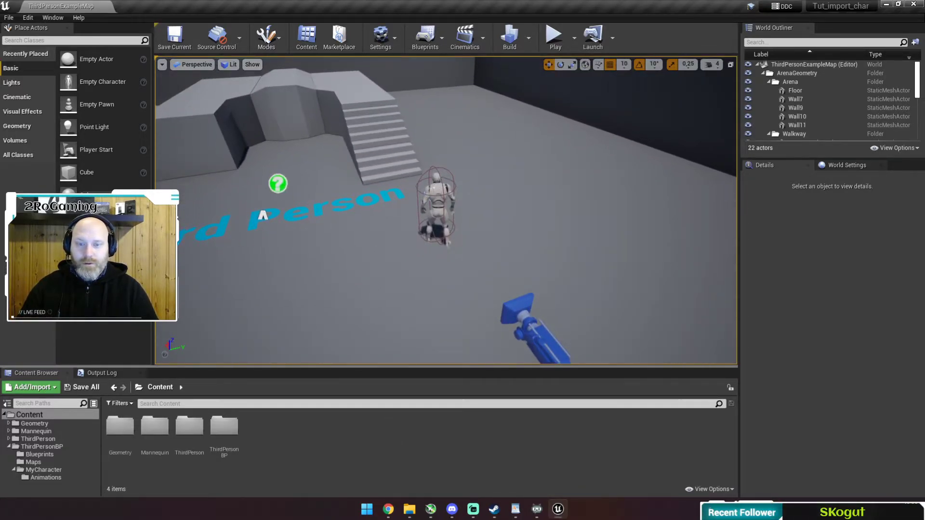
left_click(434, 190)
key("d")
right_click_drag(436, 288, 303, 265)
key("w")
key("s")
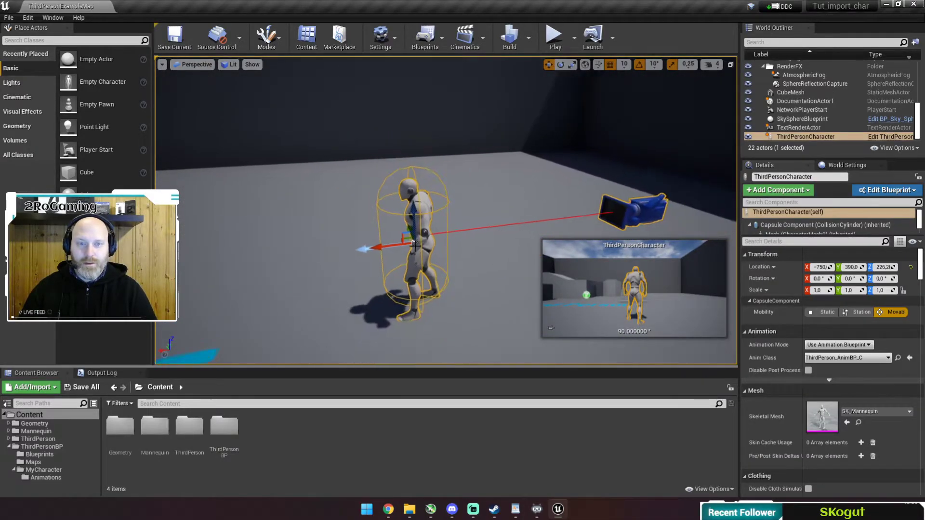
Play the level with the default mannequin, run around, then stop.
left_click(554, 38)
left_click(496, 130)
key("w")
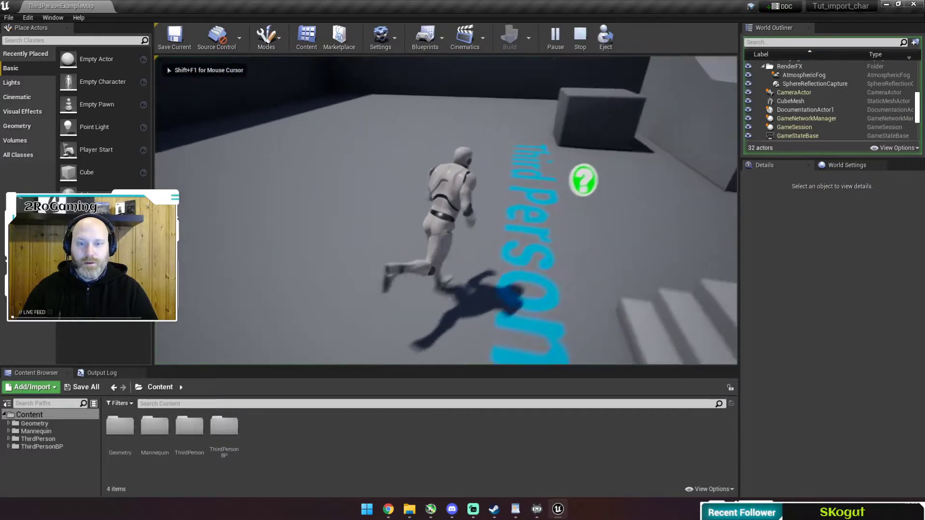
key("Escape")
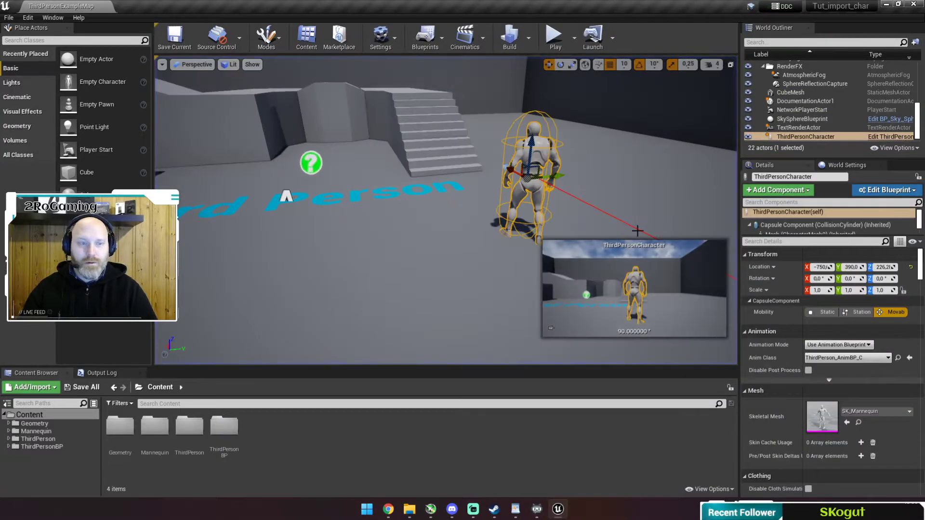
In the ThirdPersonCharacter blueprint, set the Mesh component's skeletal mesh to Tut_Char01 and compile.
left_click(887, 137)
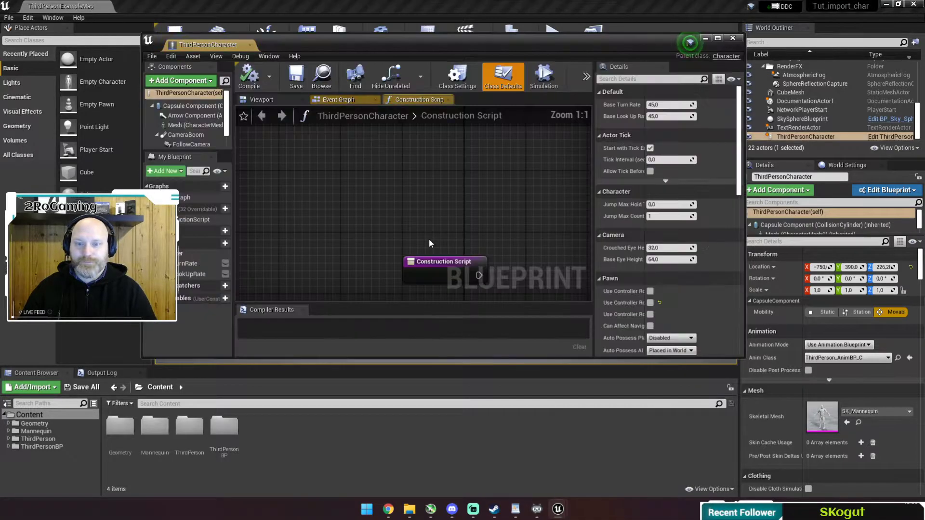
left_click_drag(199, 47, 147, 5)
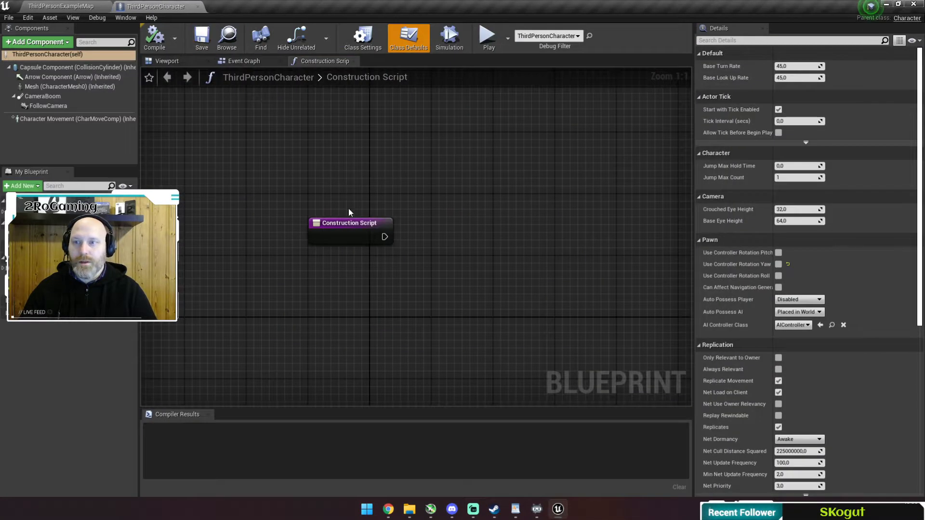
left_click(44, 88)
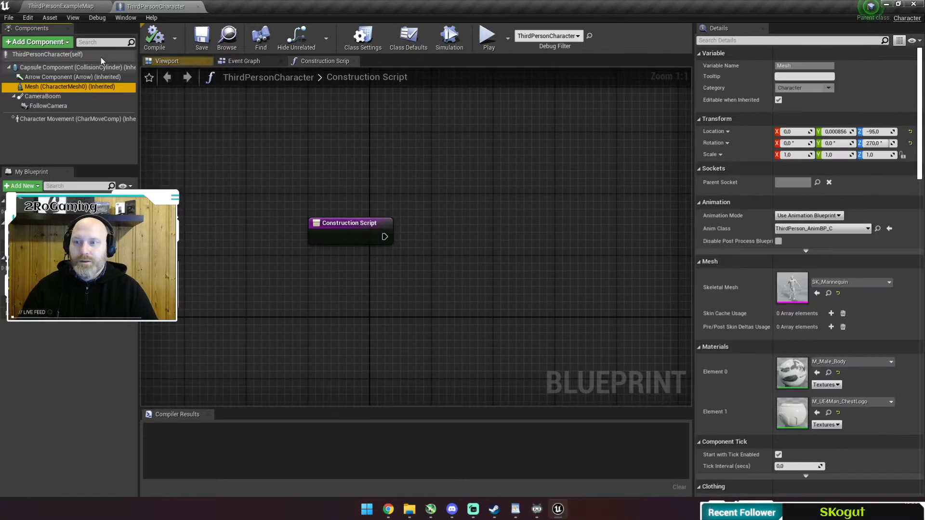
left_click(159, 61)
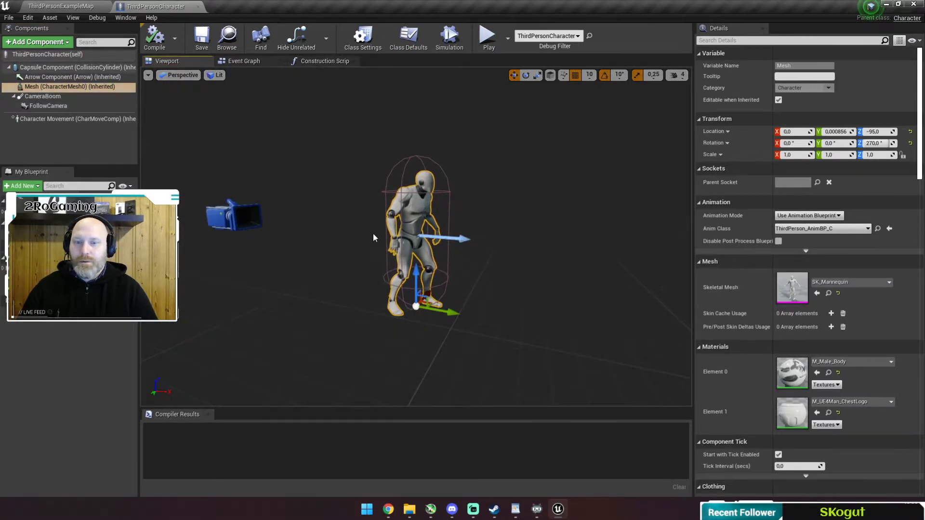
left_click(887, 285)
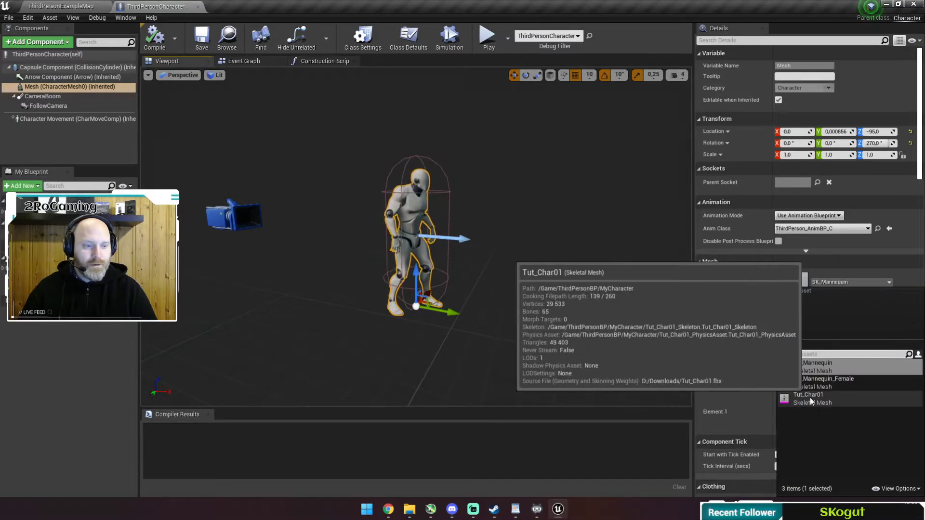
left_click(811, 398)
right_click_drag(554, 299, 385, 294)
right_click_drag(561, 260, 580, 257)
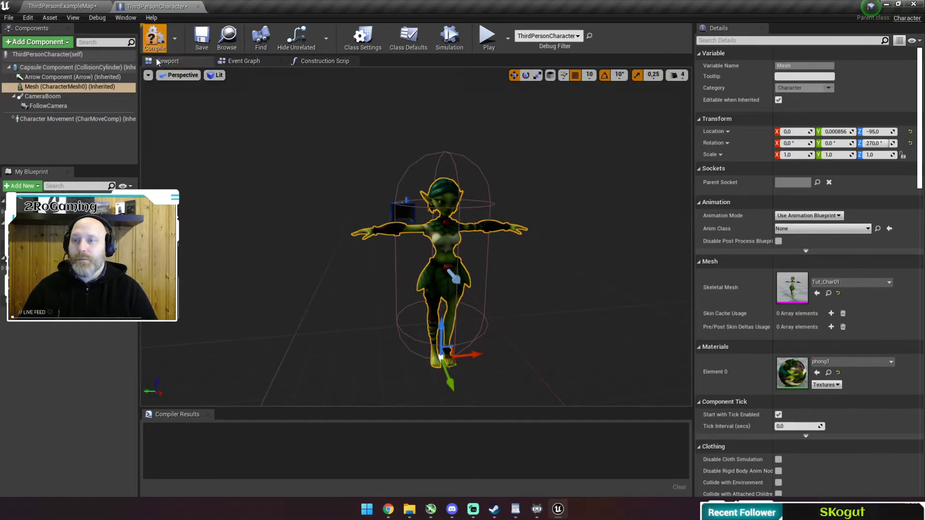
left_click(154, 37)
Save the blueprint and play-test ThirdPersonExampleMap with the Tut_Char01 character.
left_click(202, 37)
left_click(72, 7)
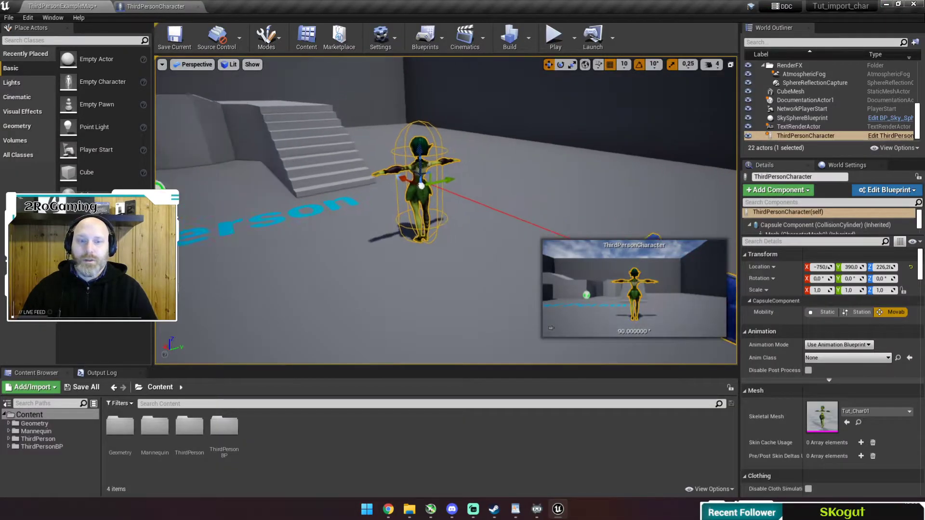
left_click(549, 38)
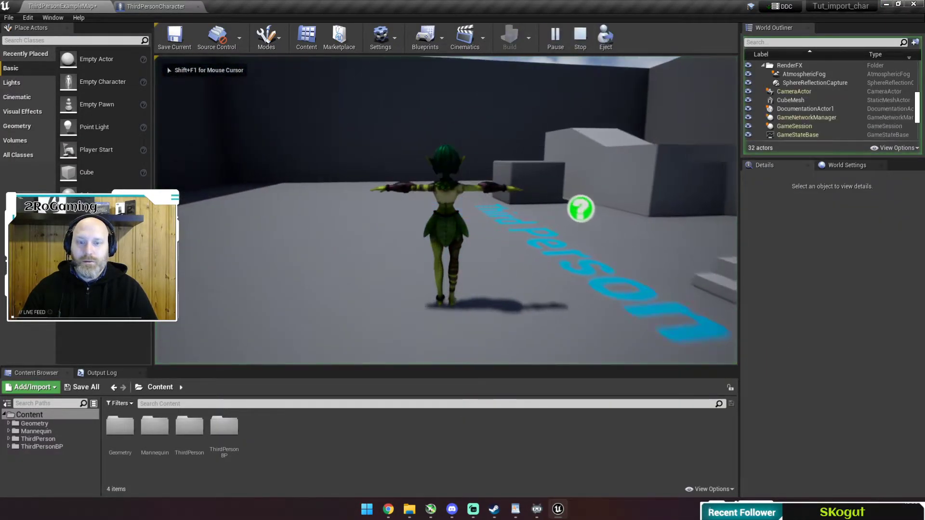
key("w")
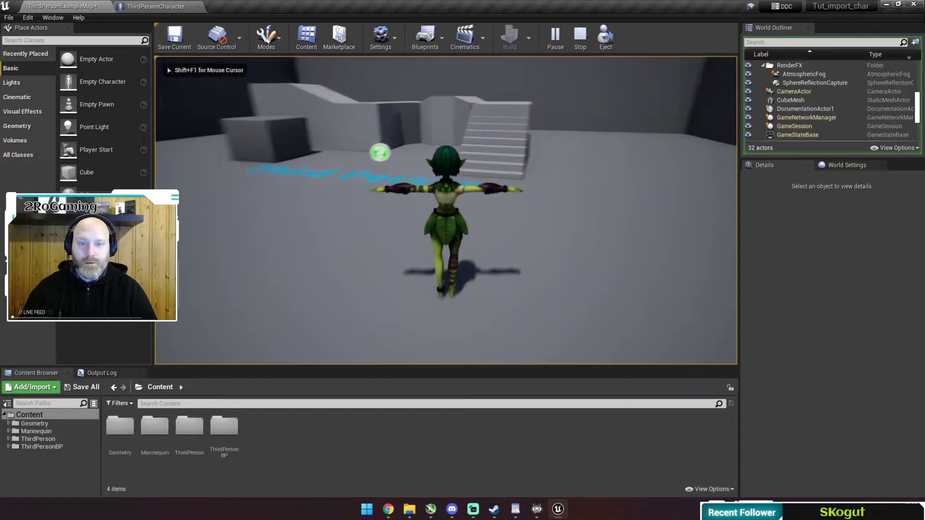
key("d")
key("Escape")
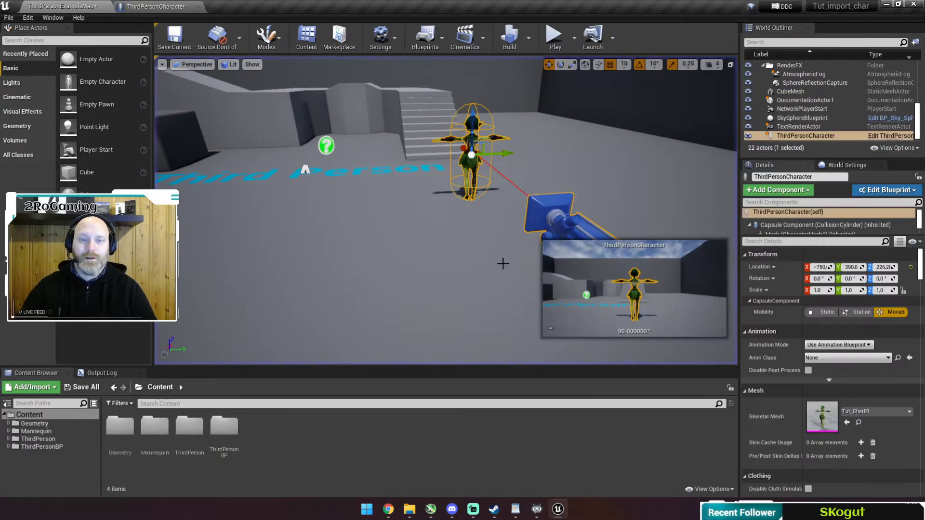
Open the Blueprints folder inside ThirdPersonBP.
double_click(224, 426)
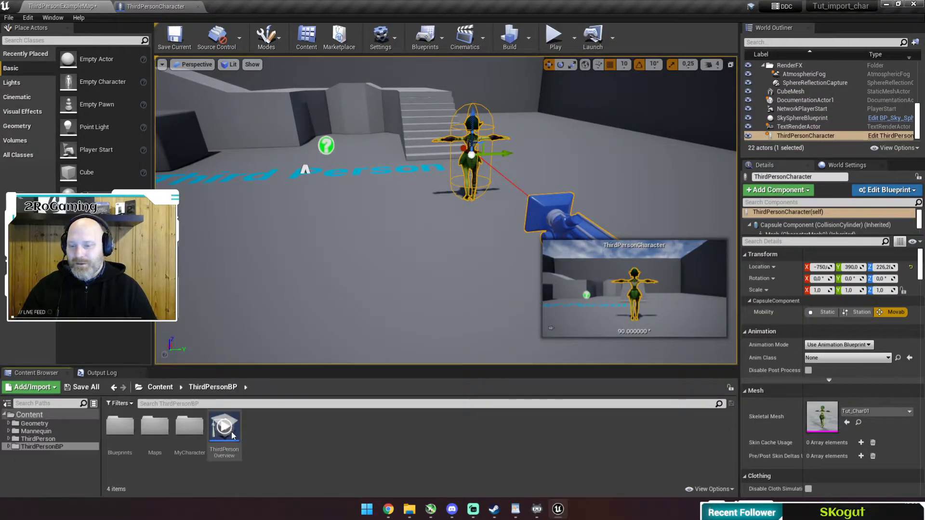
left_click(116, 425)
double_click(117, 424)
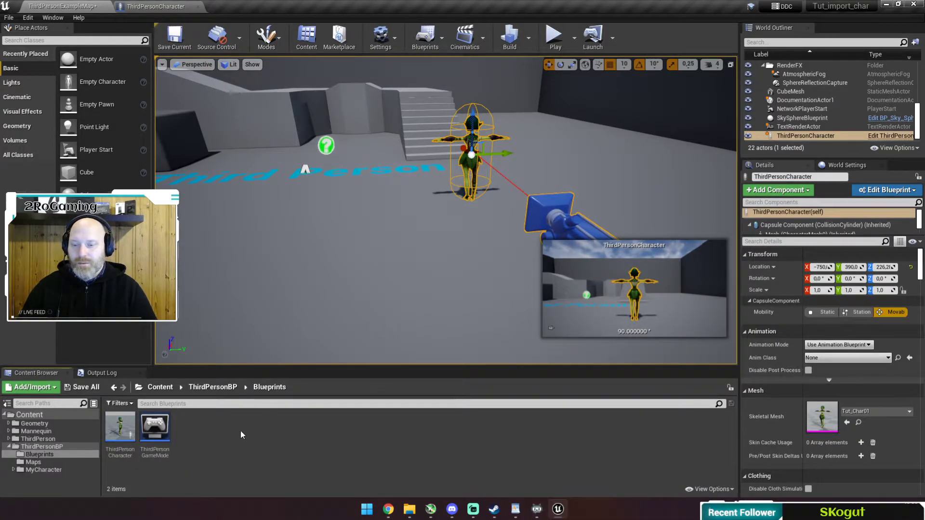
Create a Blend Space on Tut_Char01_Skeleton and name it MyChar_BS.
right_click(201, 432)
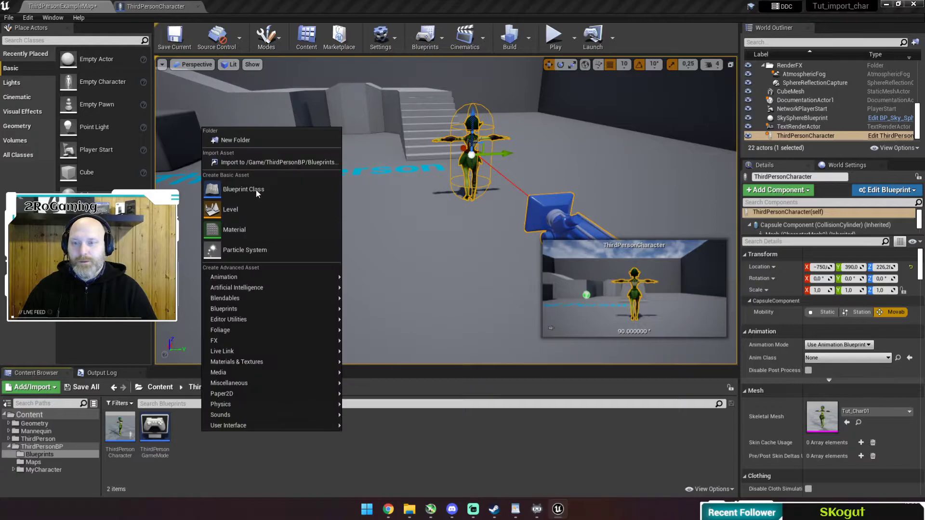
right_click(191, 446)
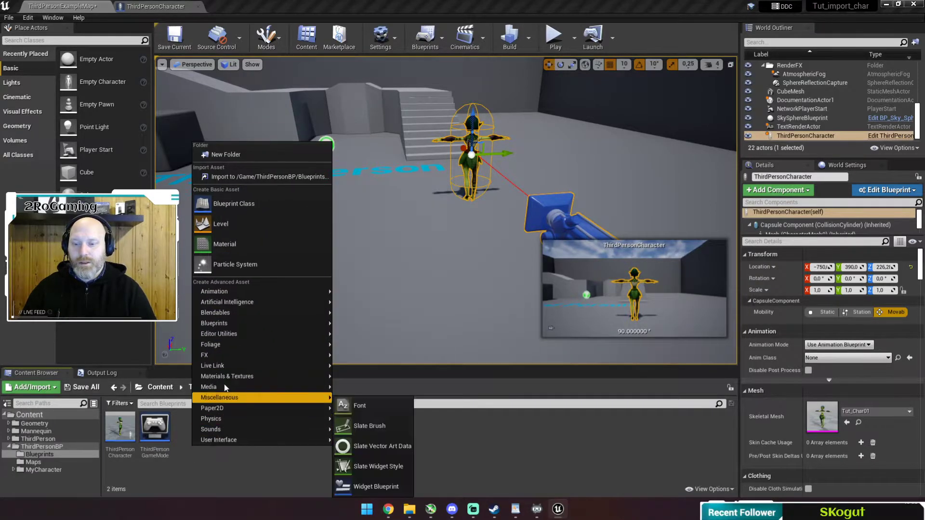
mouse_move(250, 290)
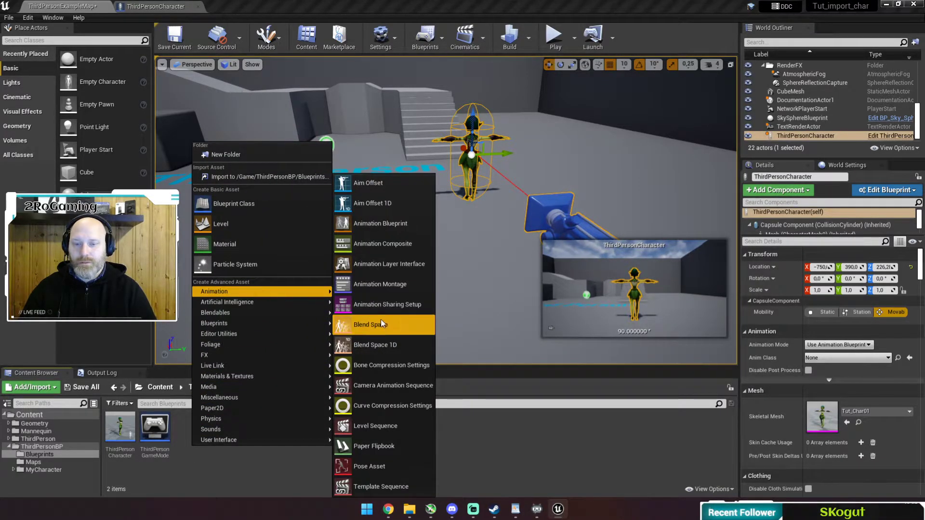
right_click(213, 468)
mouse_move(274, 319)
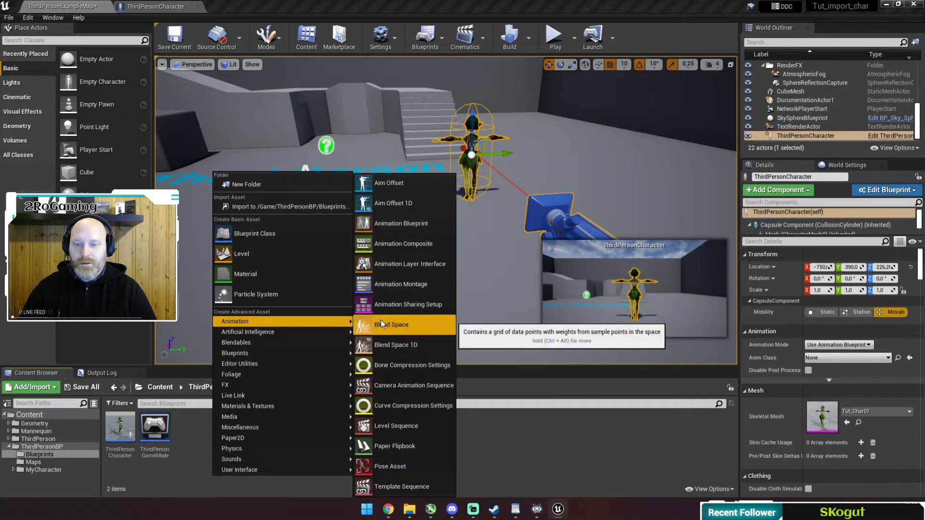
left_click(380, 320)
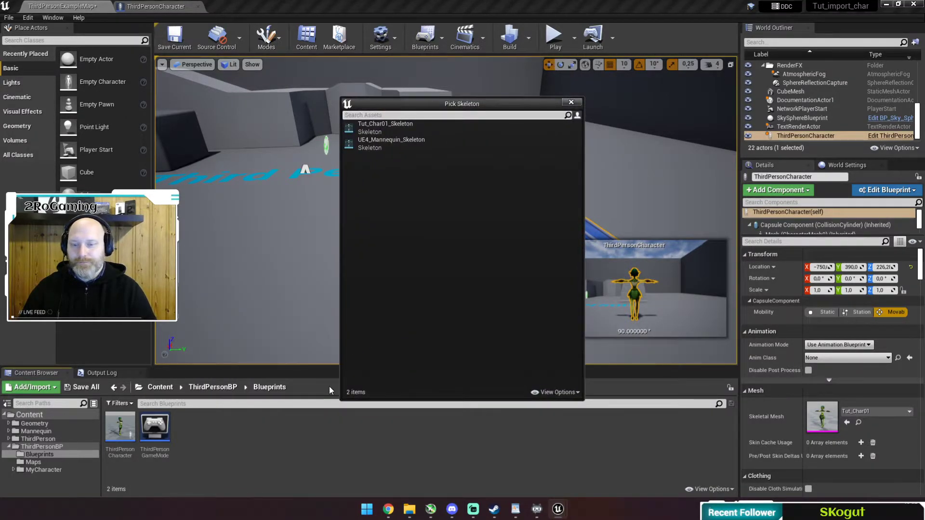
left_click(383, 127)
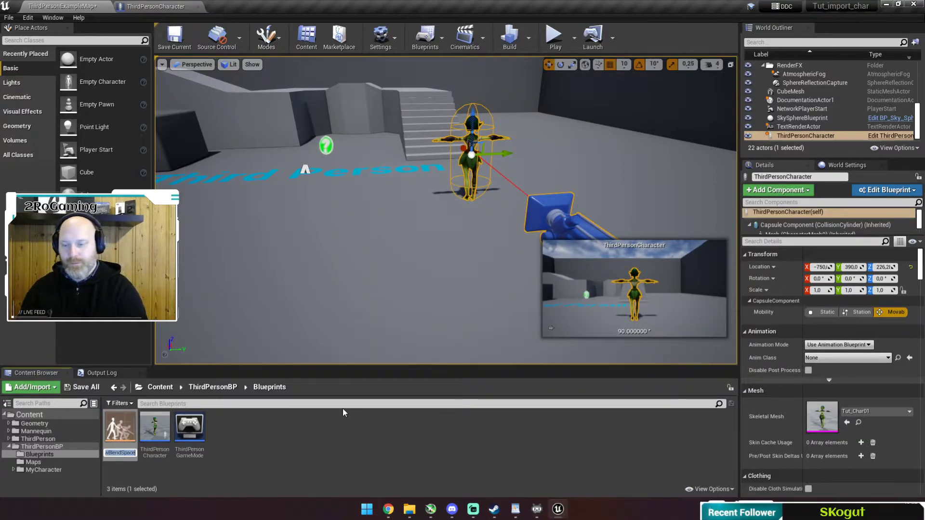
type("MyChar_BS")
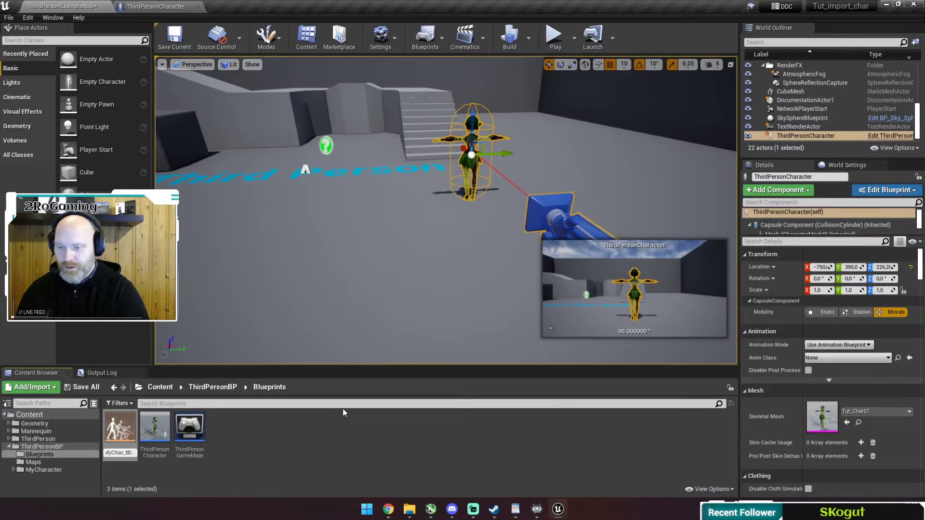
key("Return")
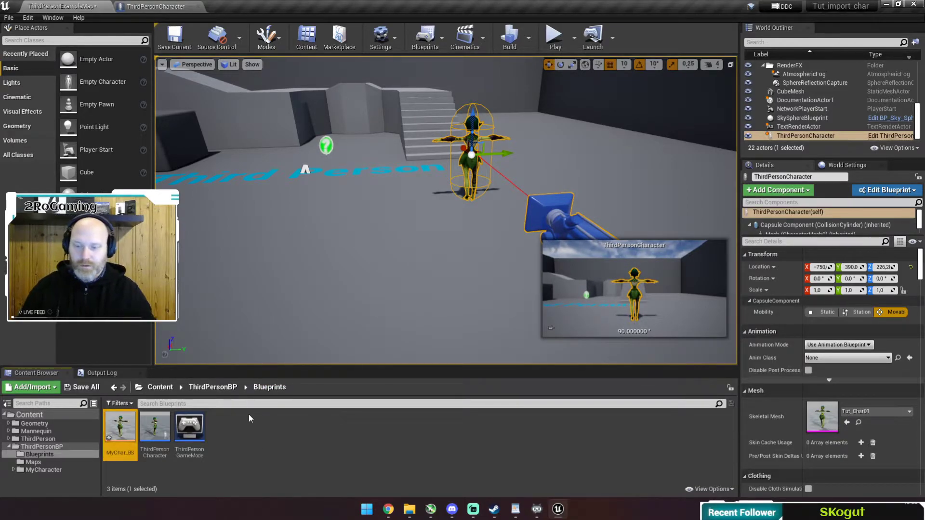
Give MyChar_BS a Direction axis from -180 to 180 and Speed axis 0 to 600, then save.
double_click(120, 429)
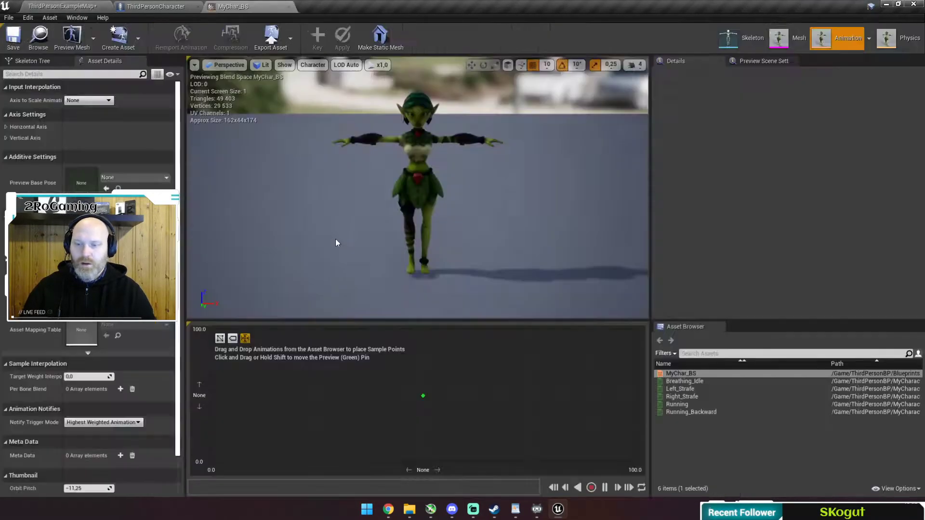
left_click(6, 126)
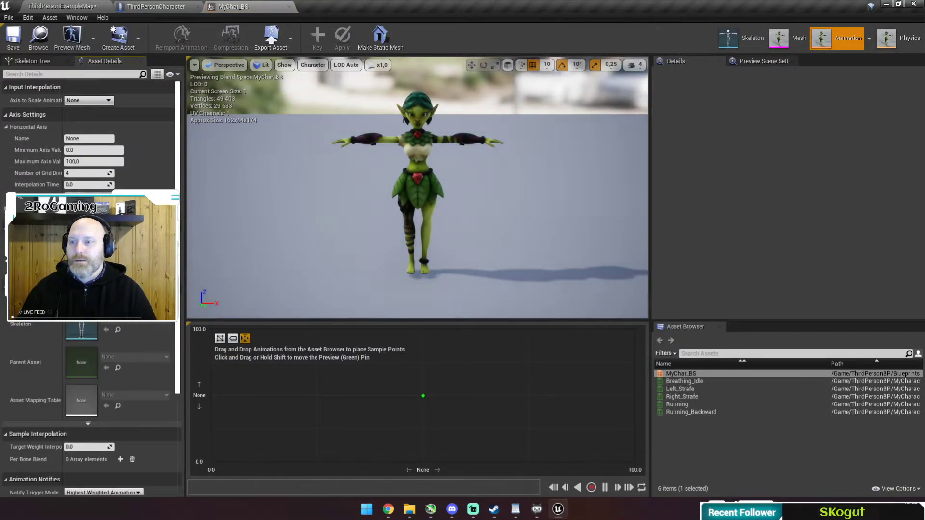
left_click(6, 208)
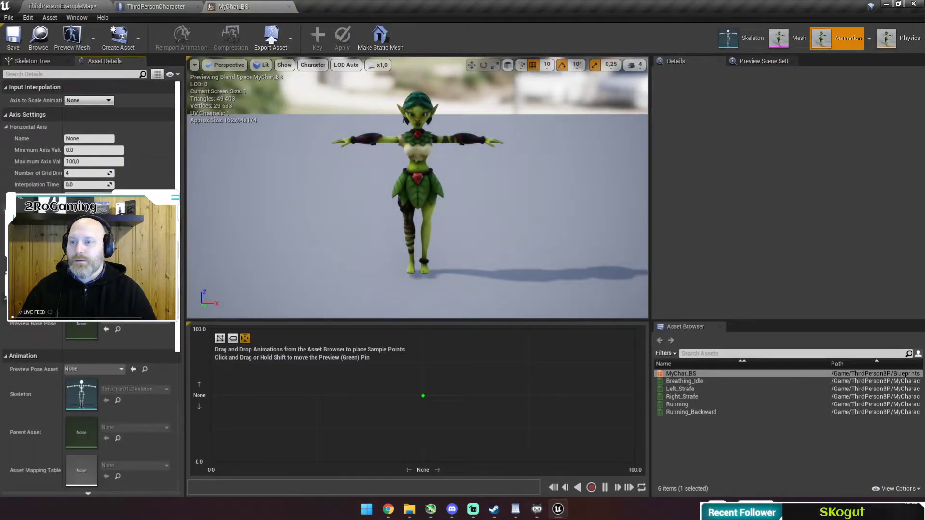
left_click(91, 139)
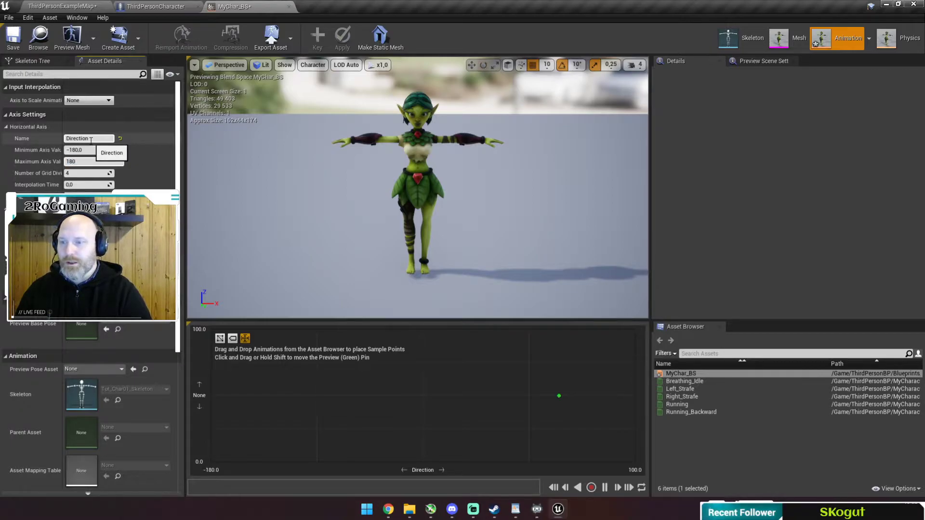
key("Return")
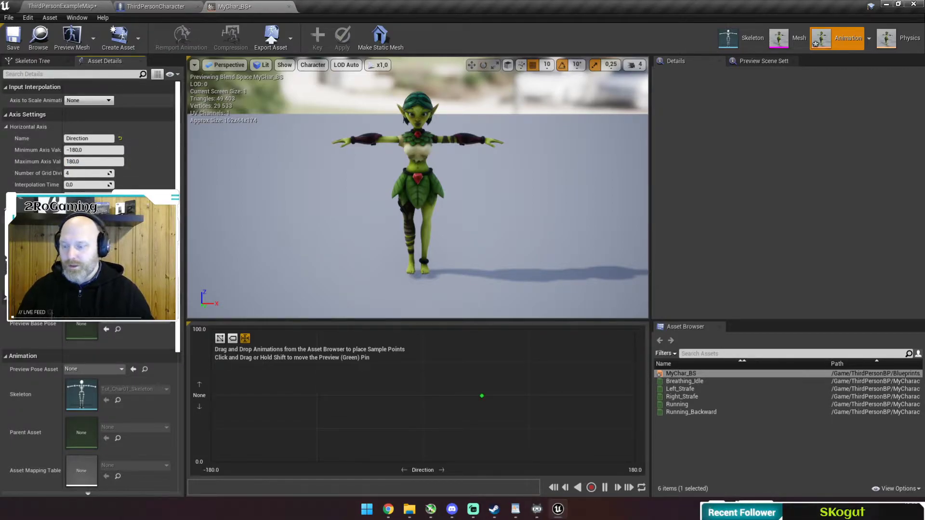
key("Return")
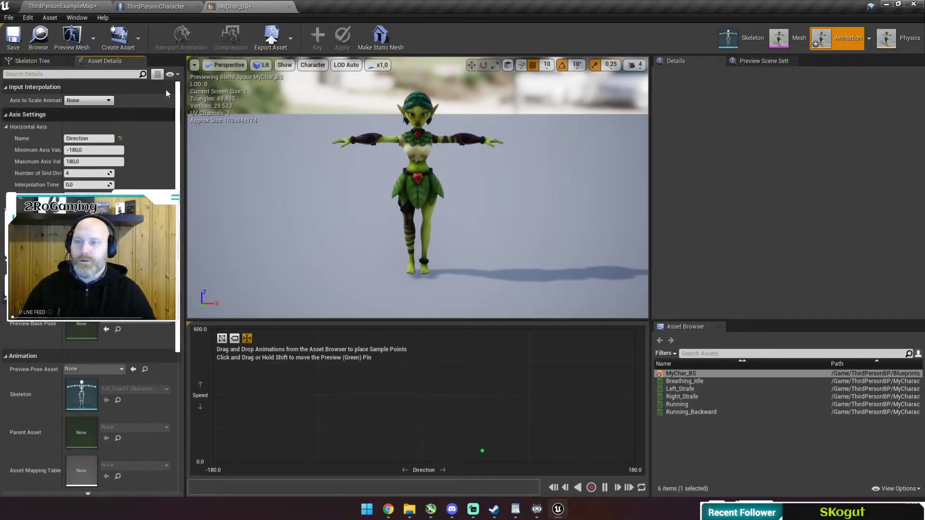
left_click(13, 36)
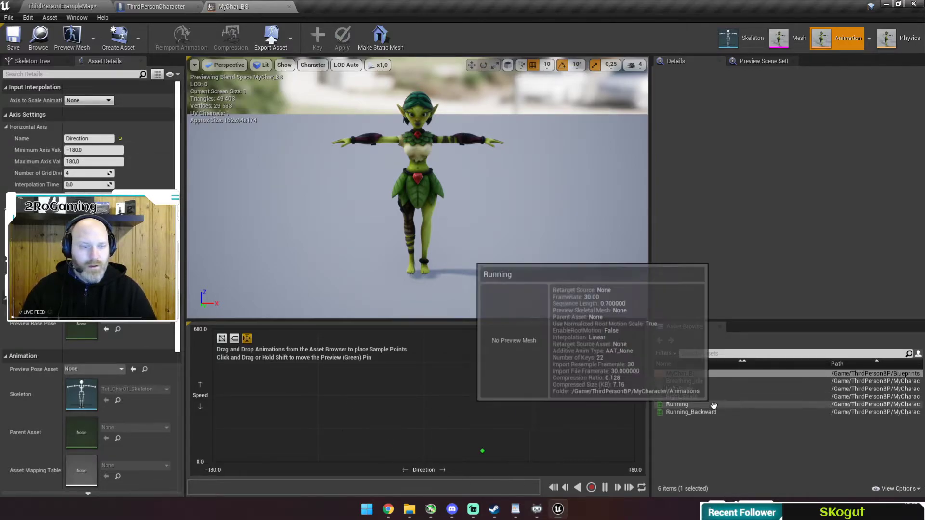
Place Breathing_Idle at zero speed, and Running, Running_Backward (±180) and Left_Strafe (-90) at speed 600.
left_click_drag(687, 382, 425, 458)
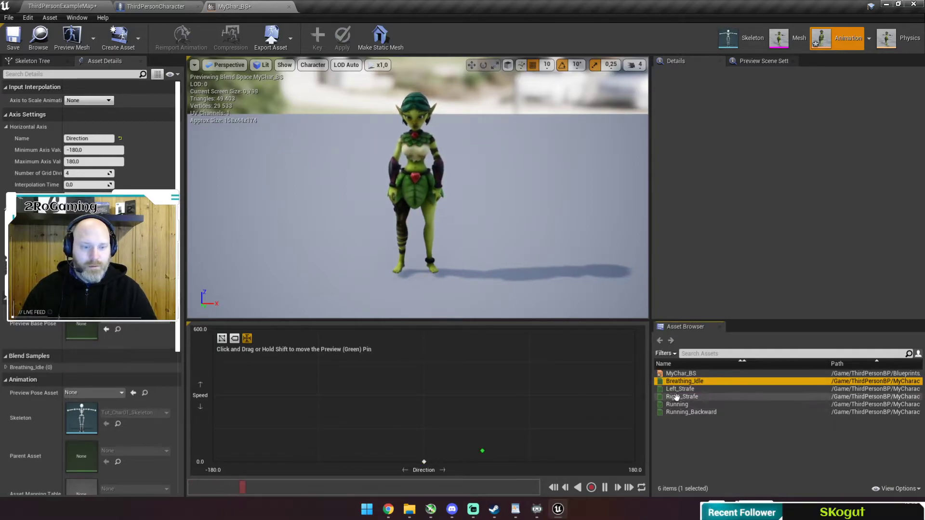
left_click_drag(677, 405, 424, 332)
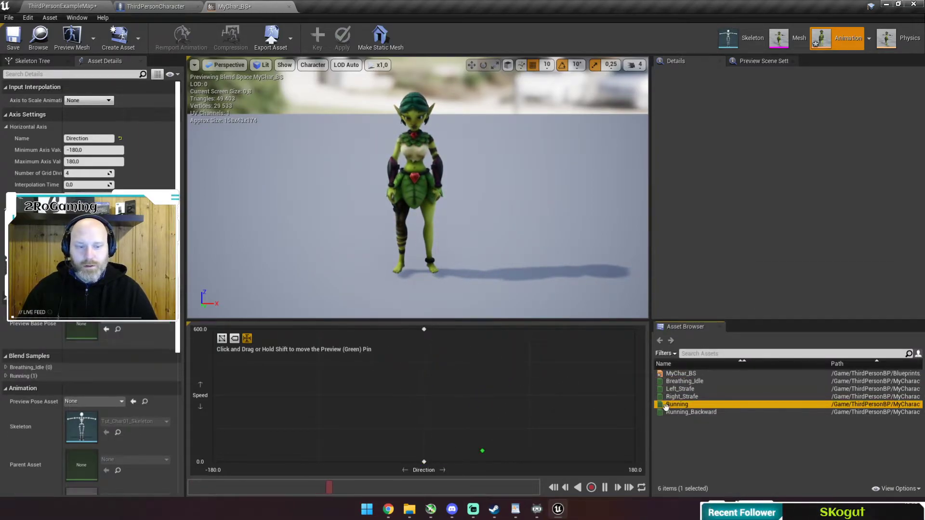
left_click_drag(694, 412, 641, 334)
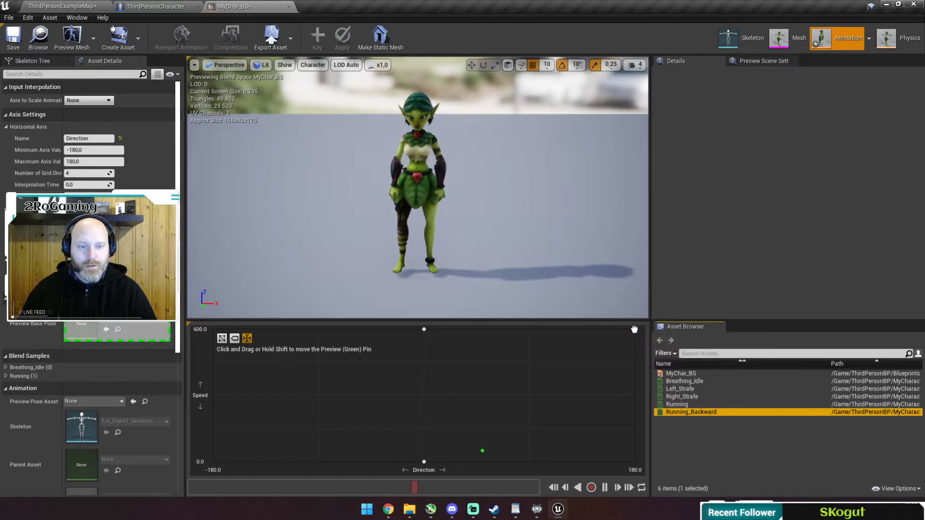
left_click_drag(712, 413, 228, 327)
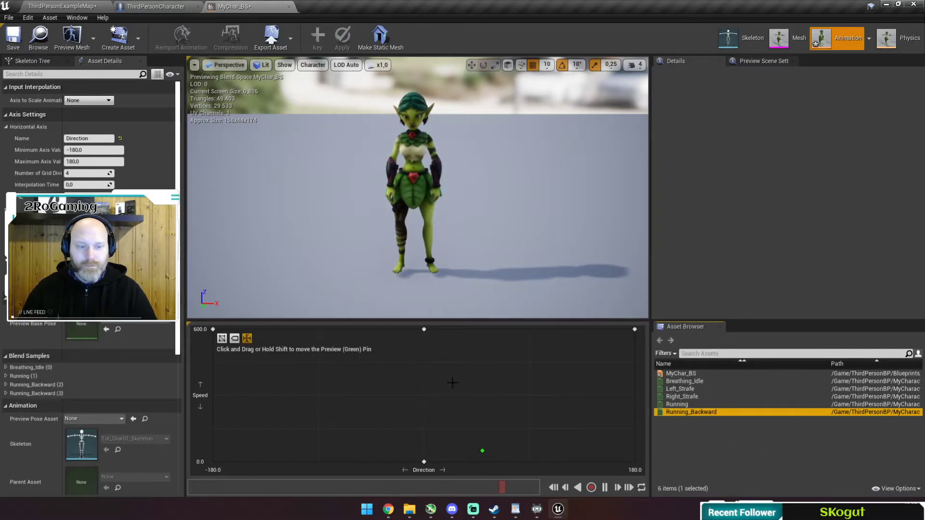
left_click_drag(680, 389, 529, 330)
Preview the idle-to-running blend, then save and close MyChar_BS.
left_click_drag(426, 455, 414, 431)
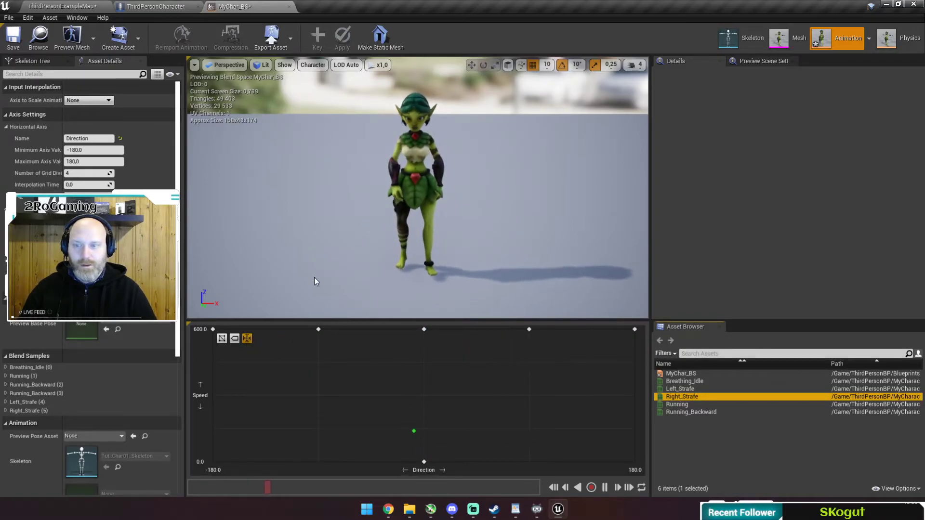
left_click(13, 39)
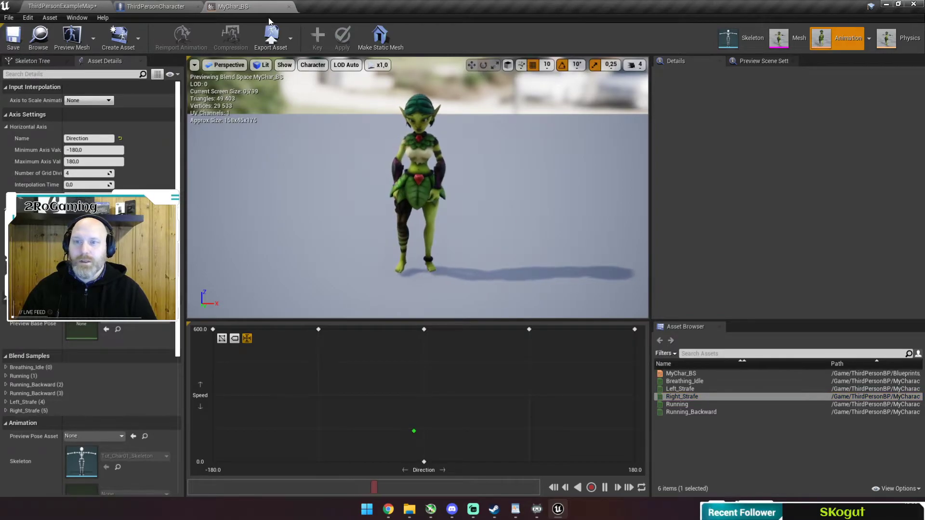
left_click(288, 6)
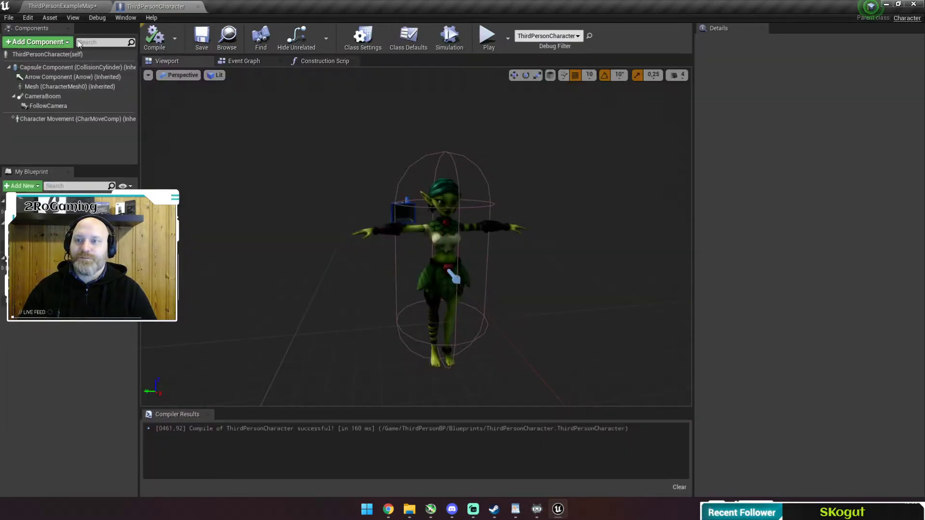
Create an Animation Blueprint for Tut_Char01_Skeleton named MyChar_AnimBP.
left_click(73, 6)
left_click(293, 446)
right_click(230, 437)
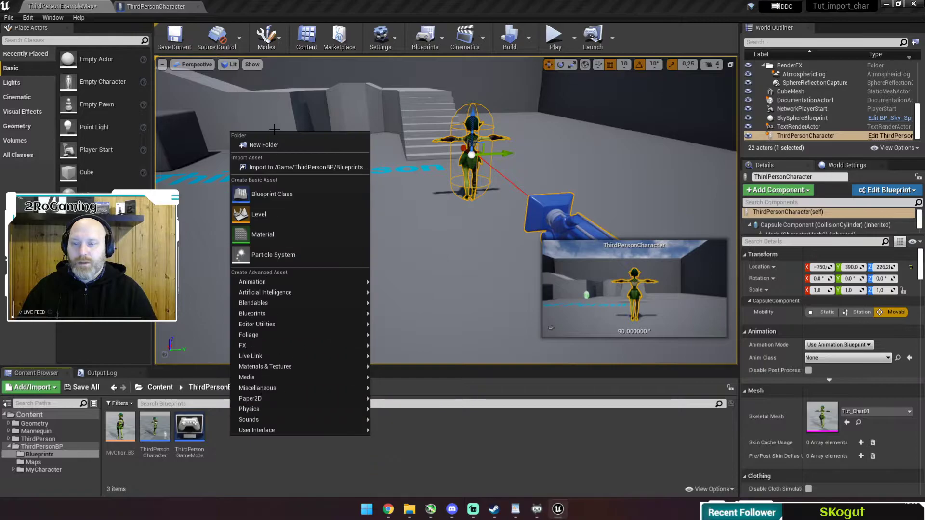
mouse_move(293, 281)
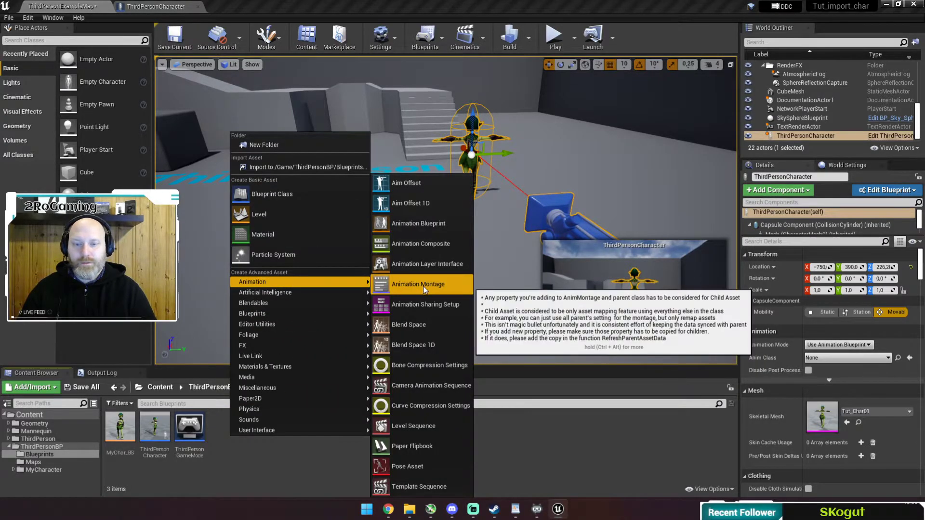
left_click(434, 224)
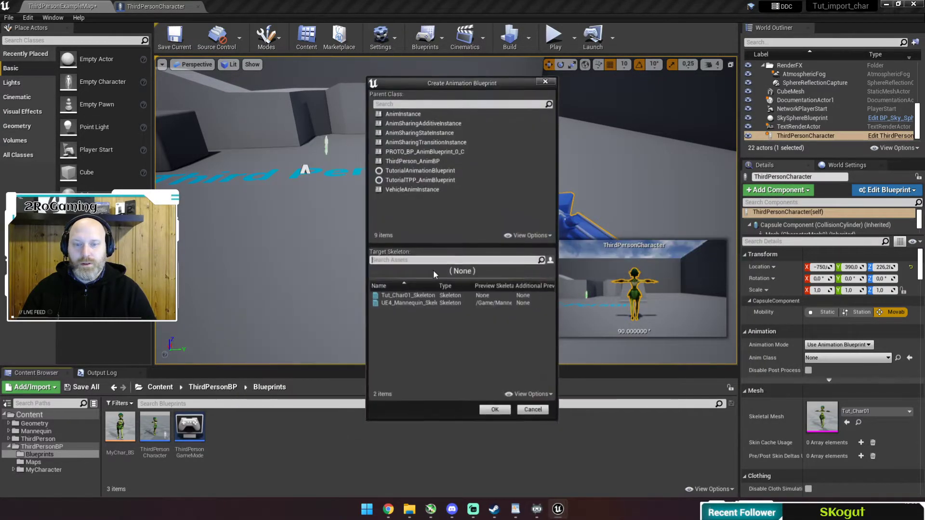
left_click(442, 297)
left_click(495, 413)
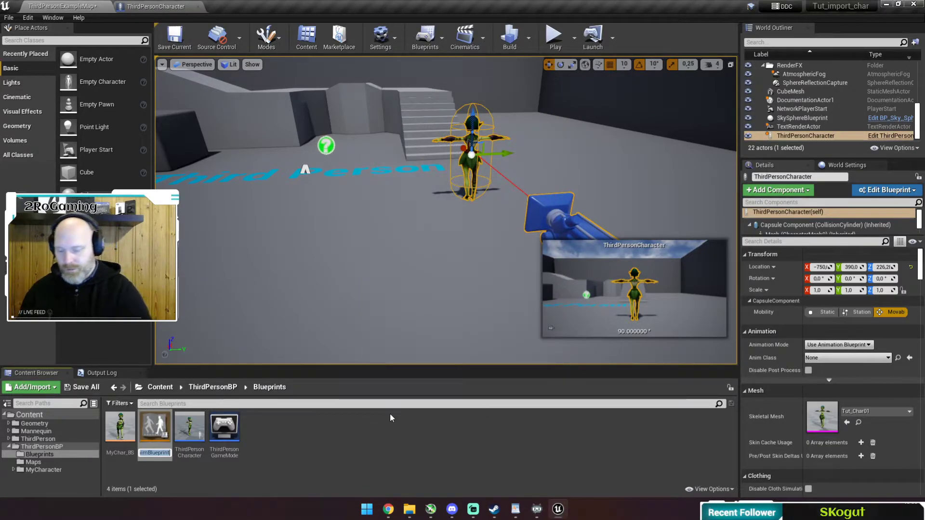
type("MyChar")
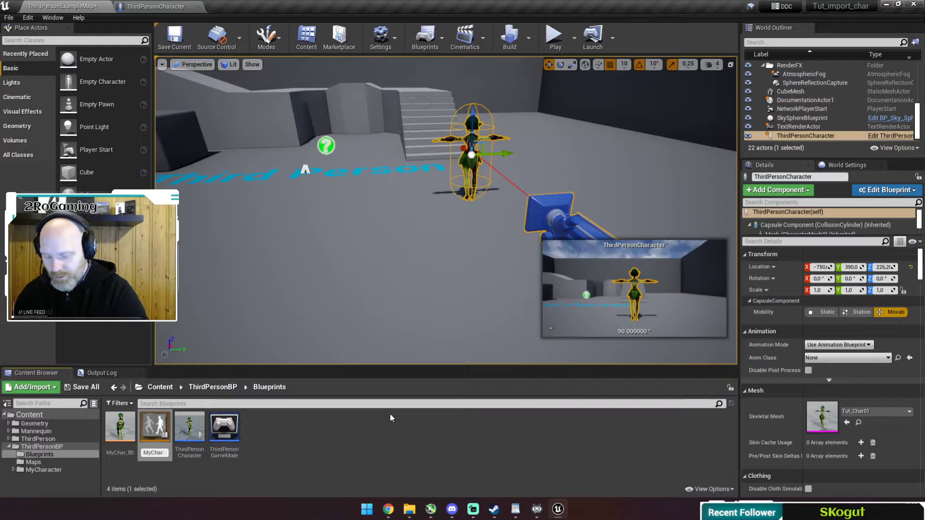
type("_AnimBP")
key("Return")
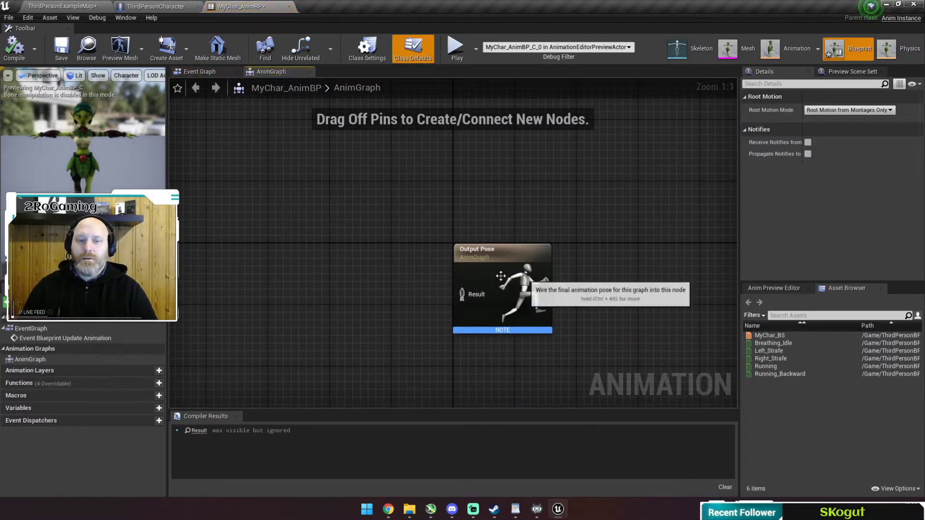
Add a new state machine node in the AnimGraph and wire it into Output Pose.
right_click_drag(353, 260, 412, 210)
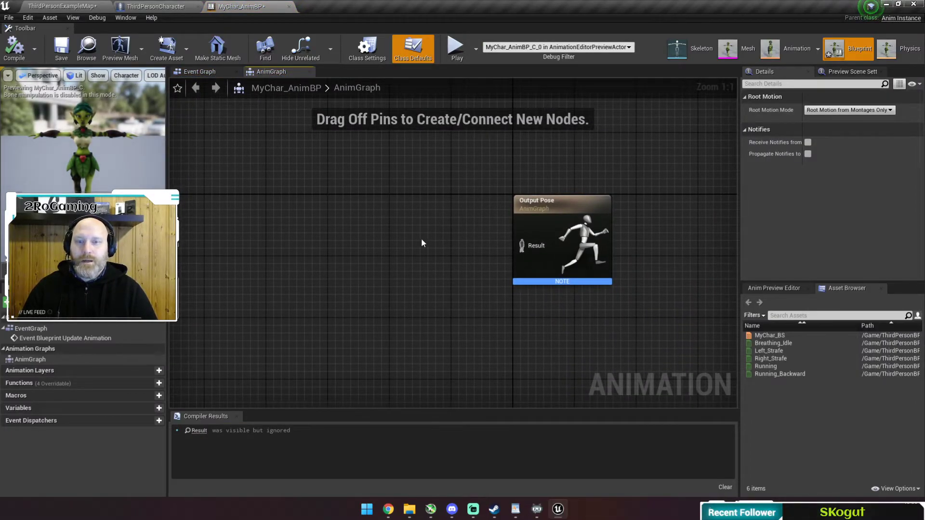
right_click(326, 233)
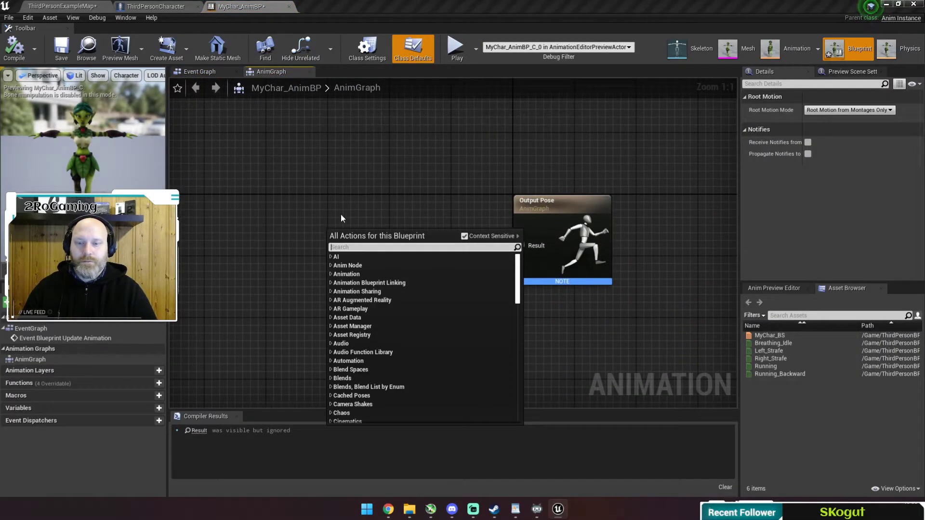
type("state machine")
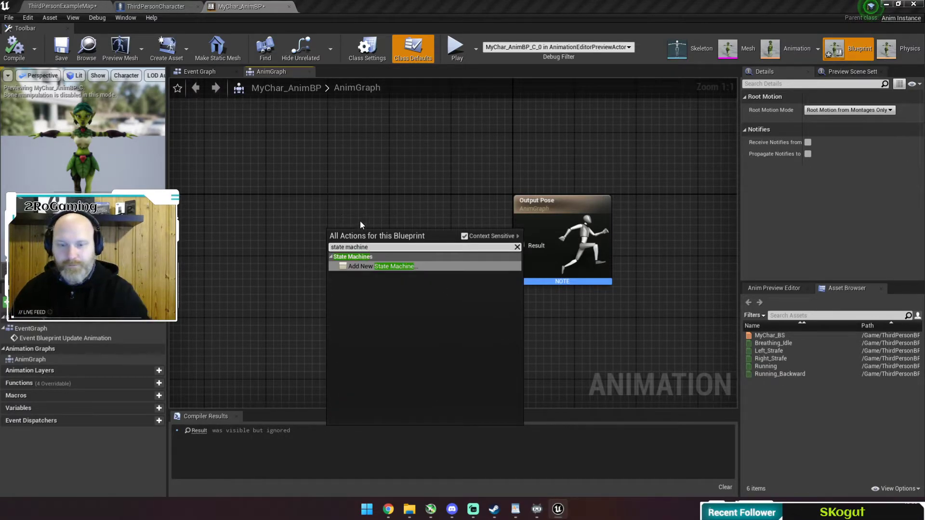
left_click(380, 267)
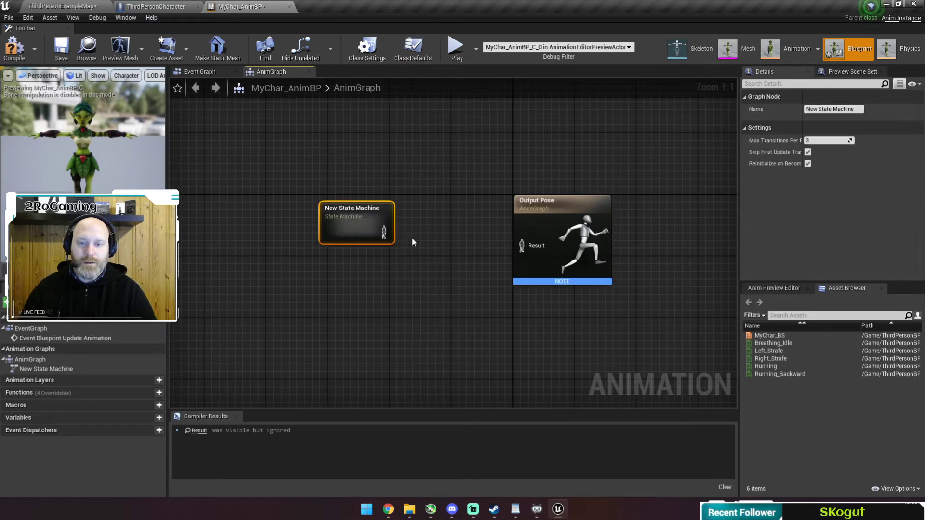
left_click_drag(384, 232, 521, 246)
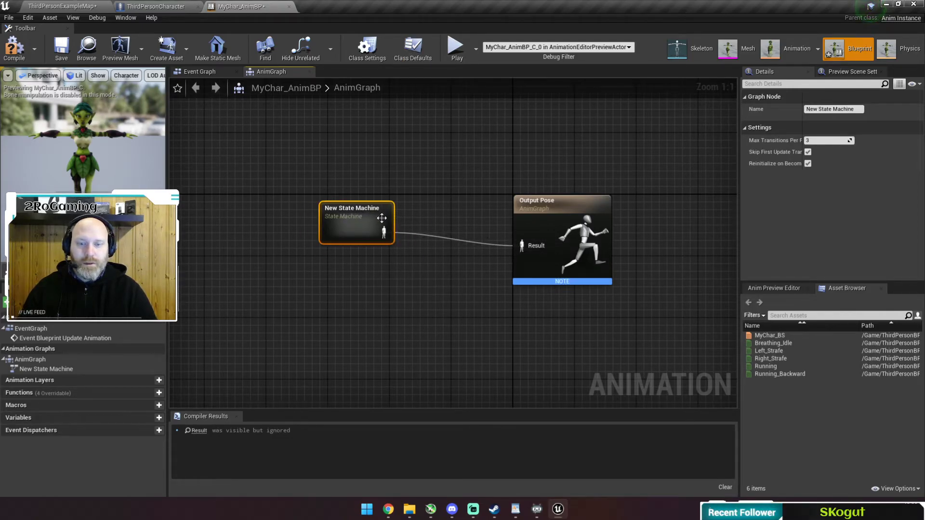
double_click(356, 227)
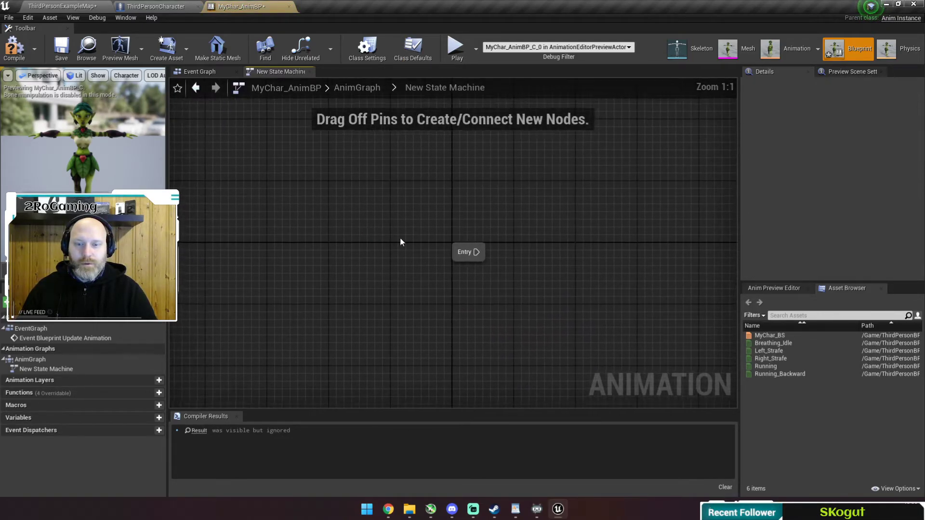
Rename the state machine to 'My Movement' and open its graph.
left_click(362, 85)
left_click(377, 272)
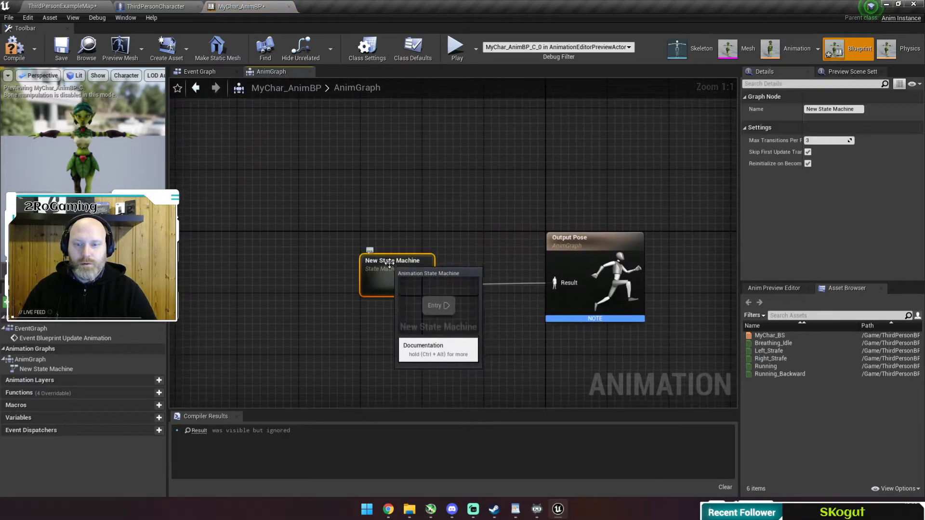
key("F2")
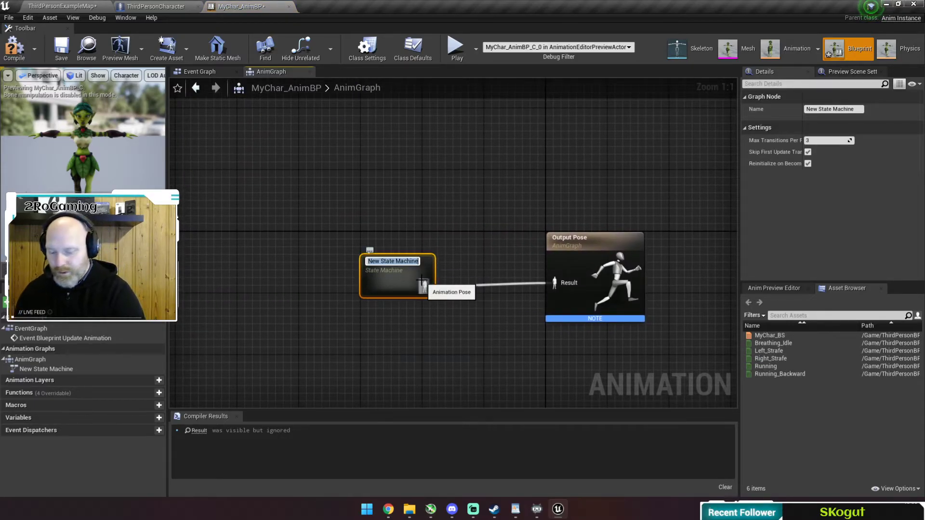
type("My Movmenet")
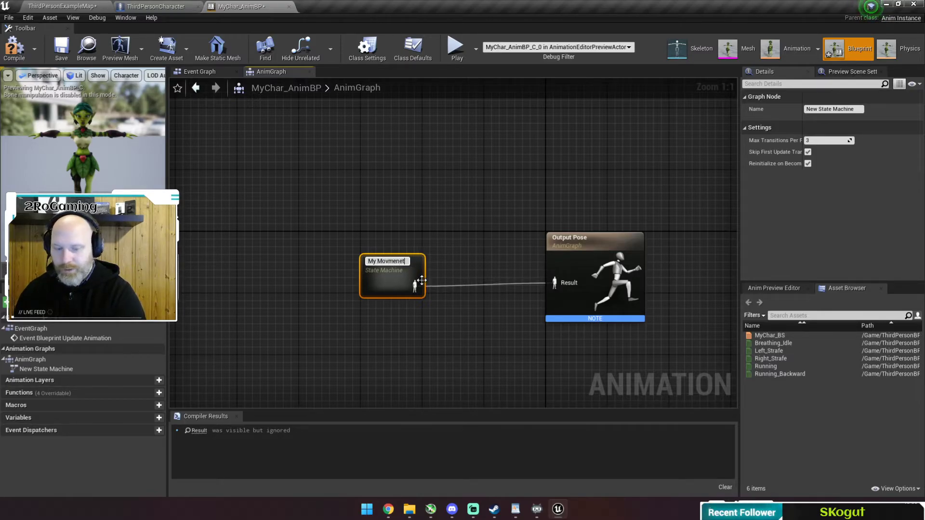
key("Return")
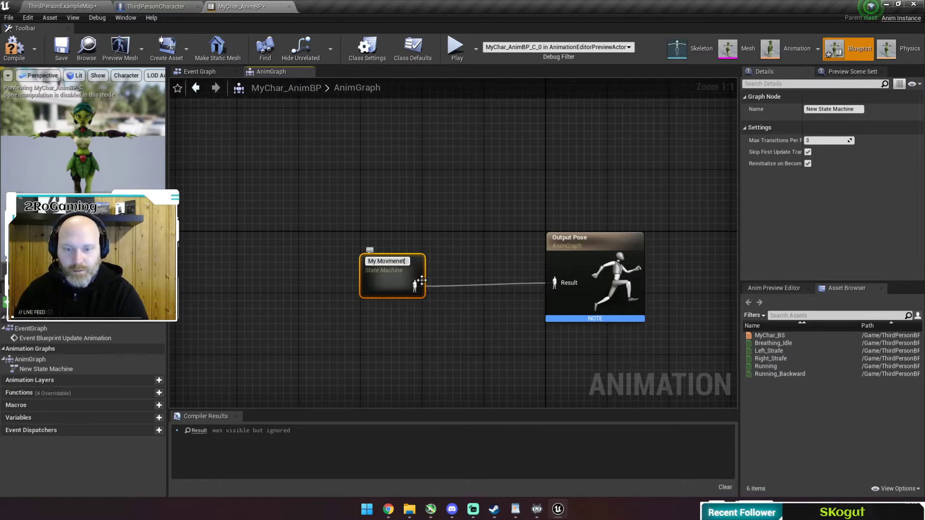
type("ment")
key("Return")
double_click(387, 265)
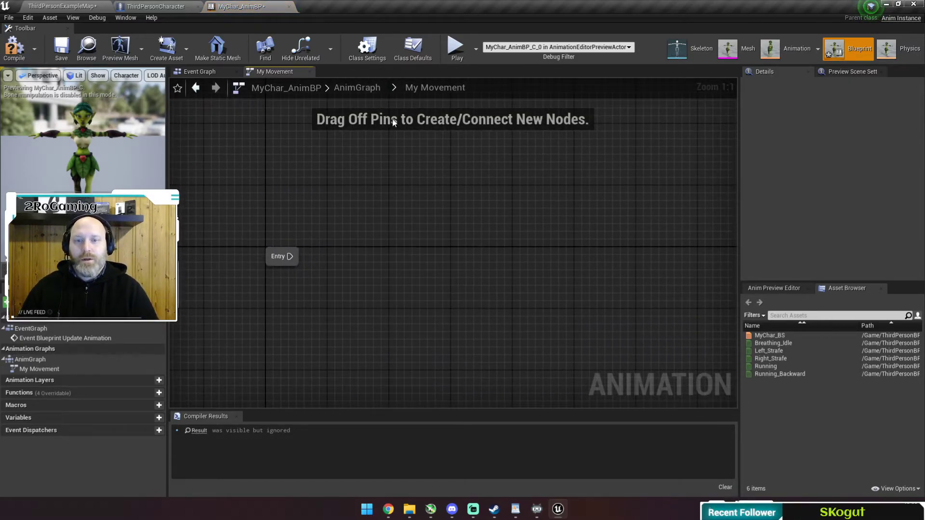
Add a state named Idle connected from Entry in My Movement.
left_click(338, 88)
double_click(401, 260)
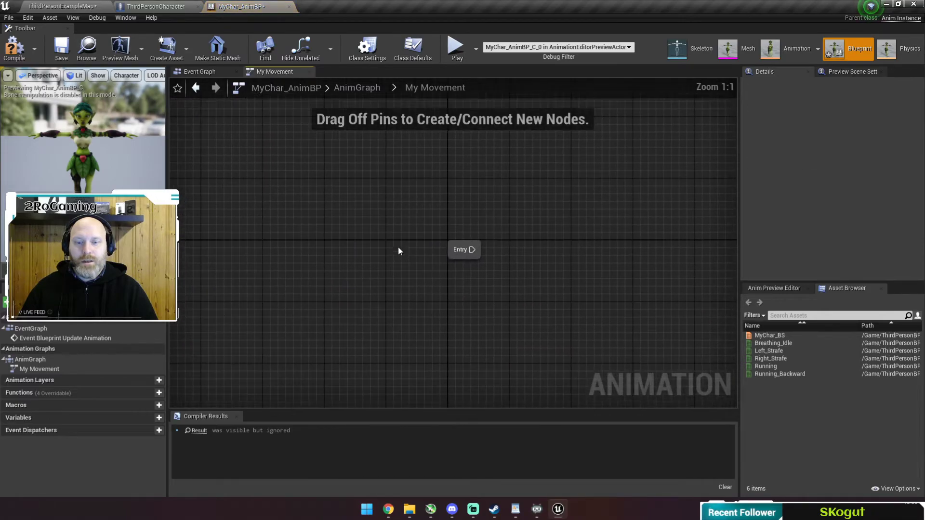
left_click_drag(367, 238, 449, 242)
left_click(472, 267)
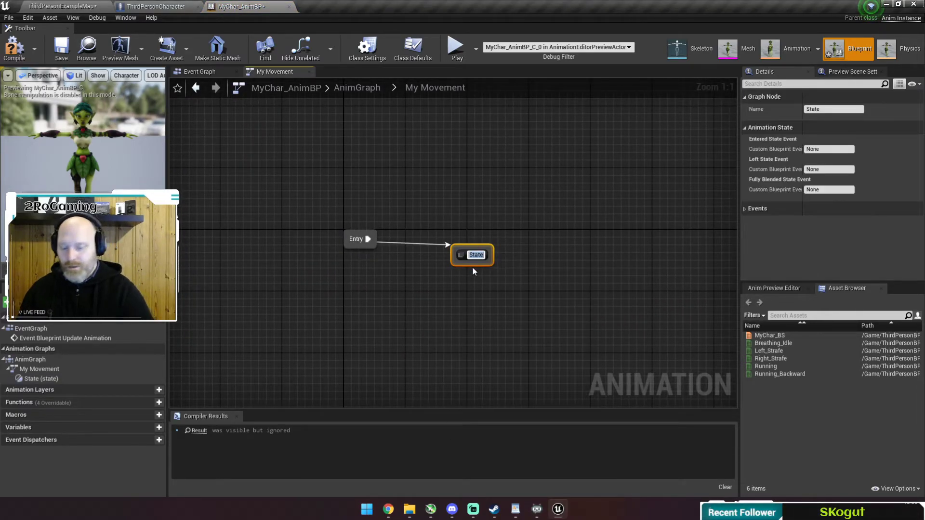
type("Idle")
key("Return")
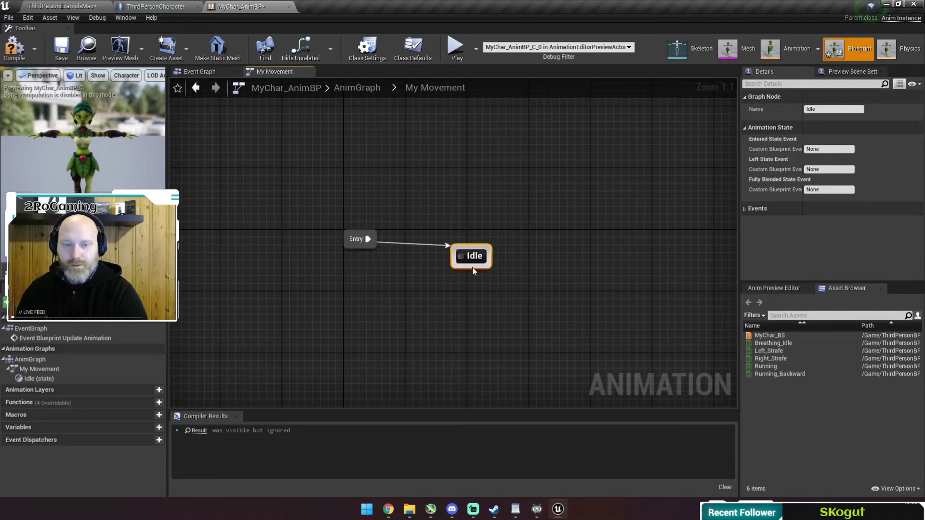
Make the Idle state output the Breathing_Idle animation.
left_click(469, 241)
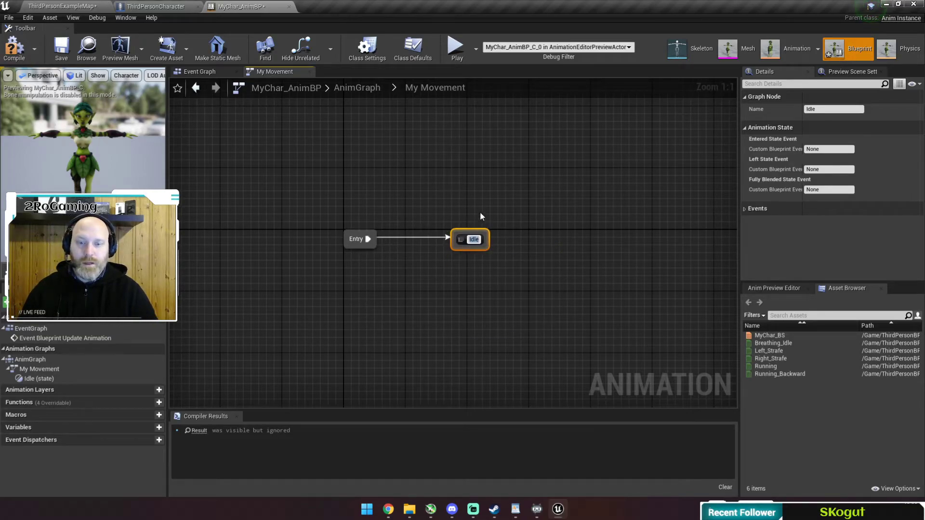
left_click(509, 261)
right_click_drag(547, 250, 441, 245)
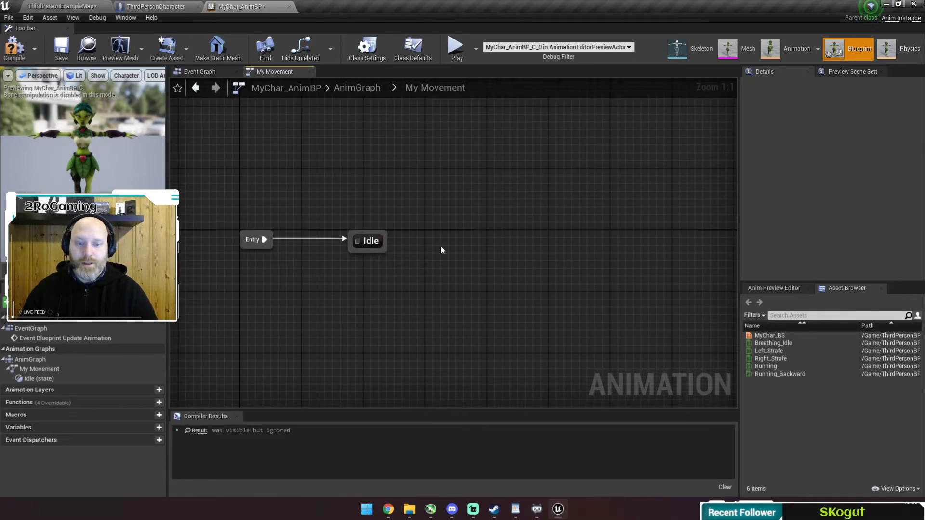
double_click(378, 246)
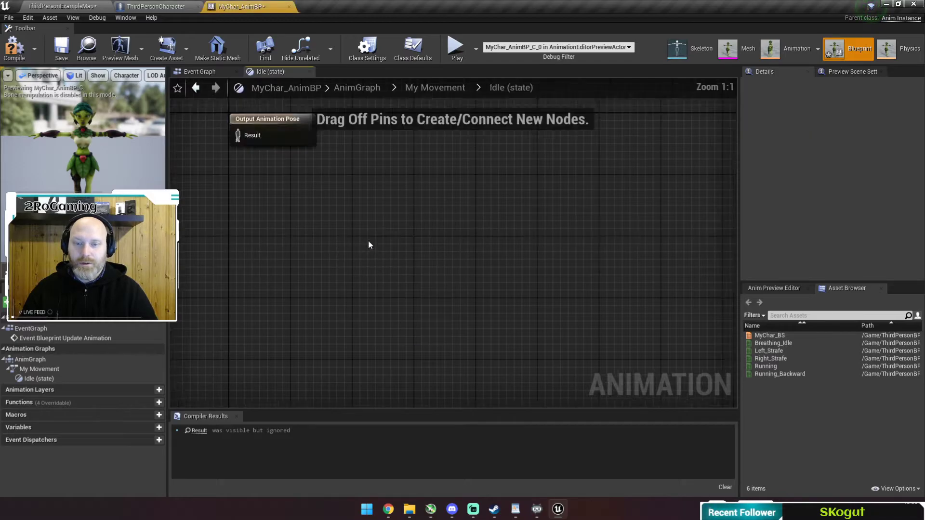
left_click(787, 343)
left_click_drag(788, 343, 463, 266)
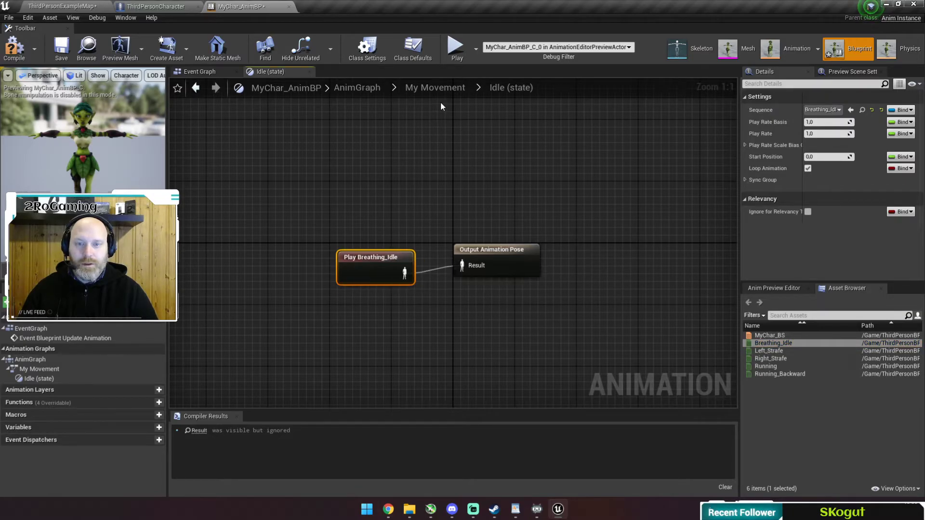
left_click(438, 89)
left_click_drag(417, 249, 512, 244)
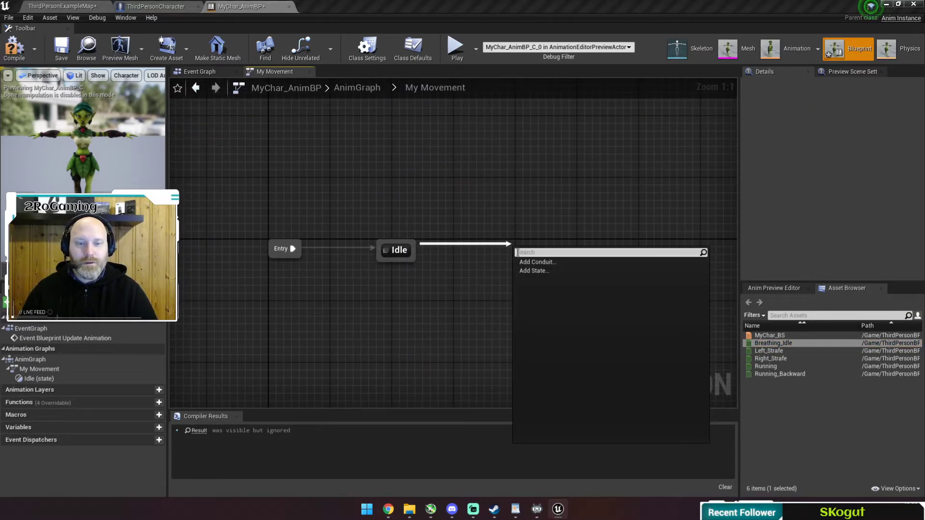
Add a Moving state after Idle that outputs the MyChar_BS blend space.
left_click(540, 271)
type("Moving")
key("Return")
double_click(549, 259)
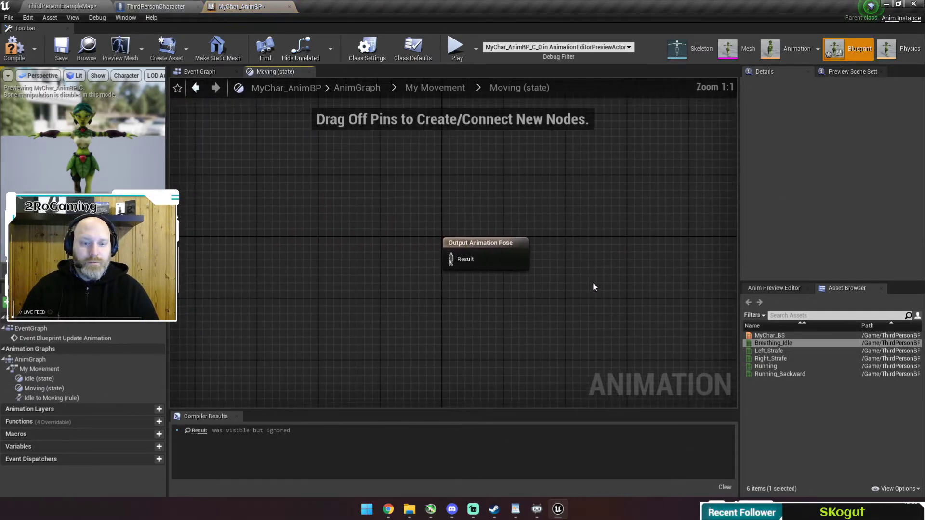
left_click_drag(785, 335, 462, 265)
Promote the blend space's Direction and Speed inputs to variables and compile.
right_click_drag(369, 268, 496, 258)
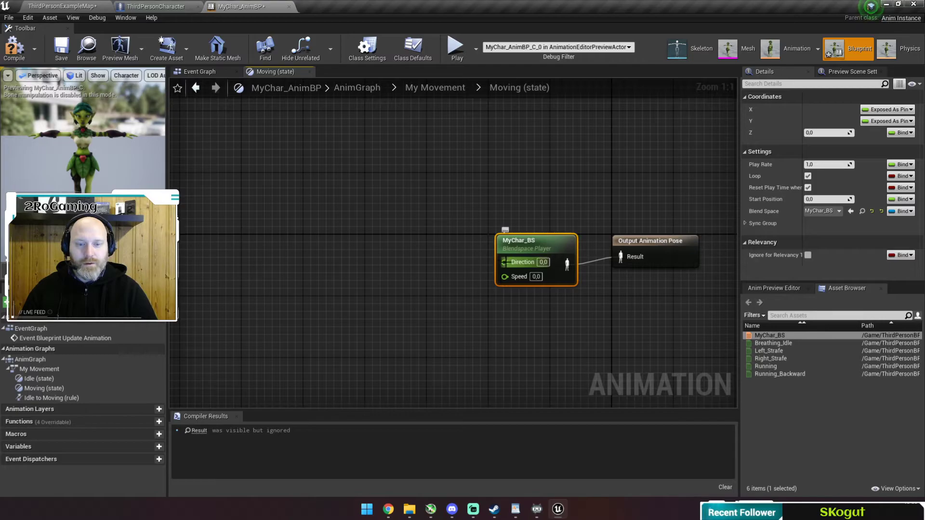
left_click_drag(505, 262, 430, 222)
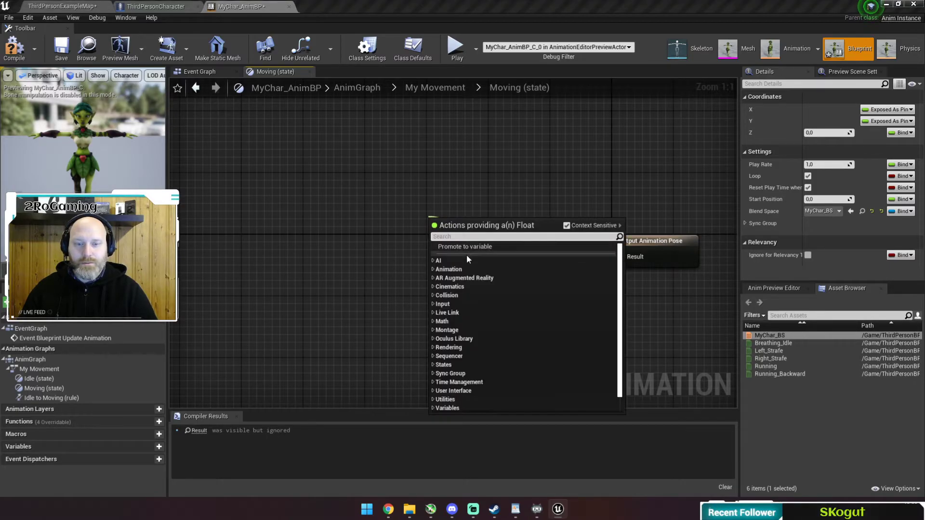
left_click(471, 247)
left_click_drag(505, 275, 429, 295)
left_click(463, 325)
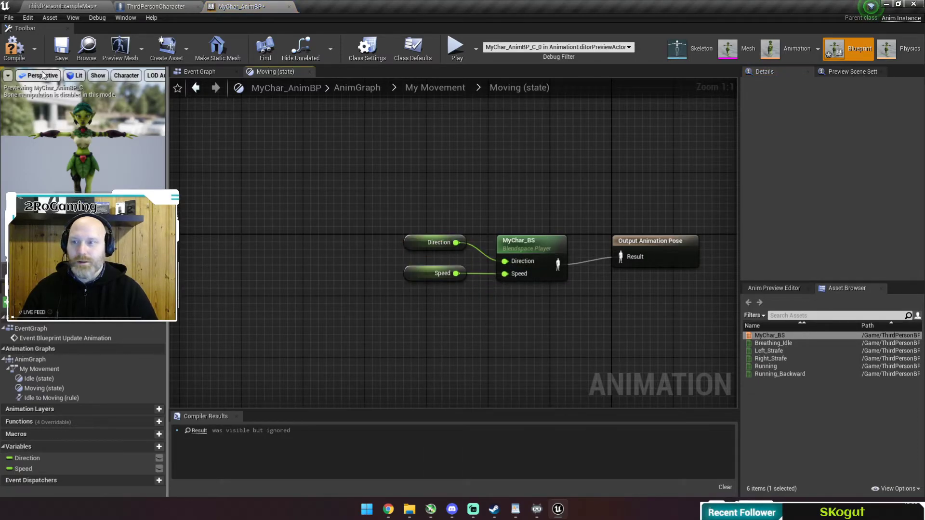
left_click(14, 46)
left_click(452, 89)
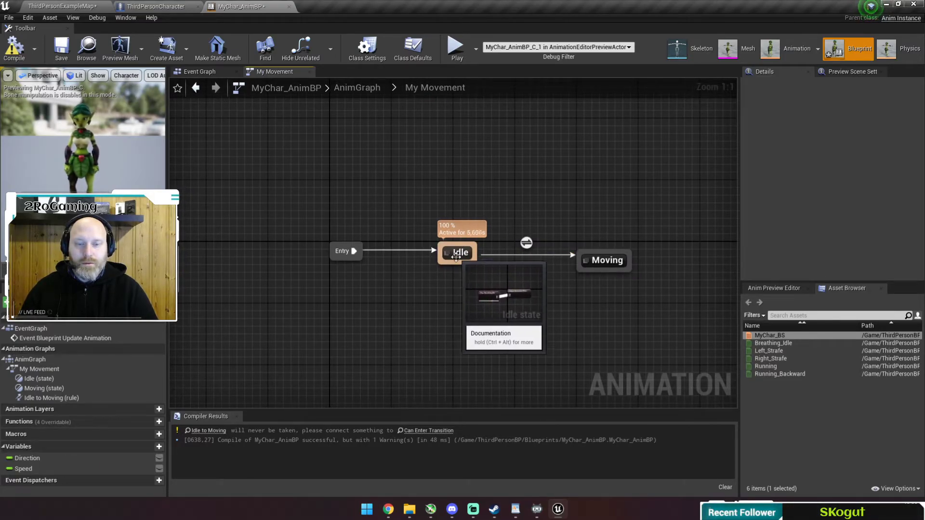
Set the Idle-to-Moving rule to Speed >= 10 feeding Can Enter Transition.
double_click(527, 243)
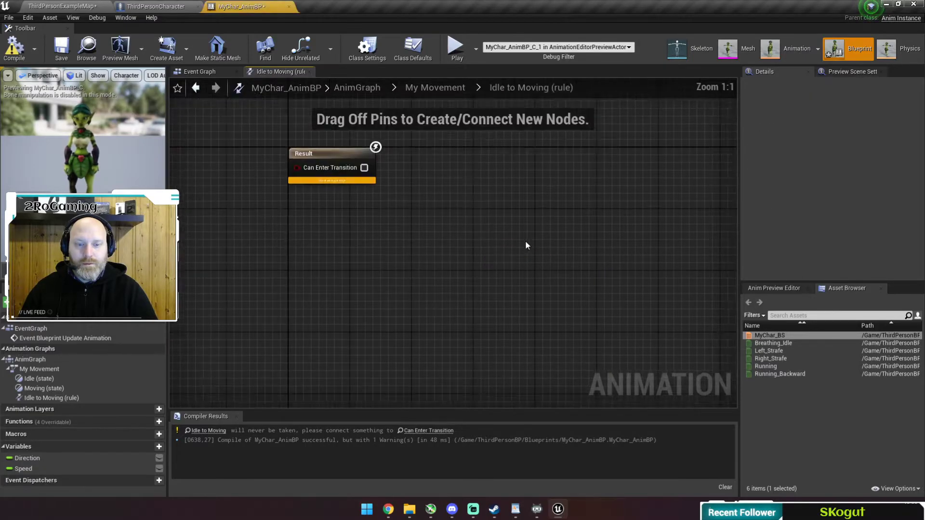
left_click_drag(25, 472, 336, 259)
left_click(248, 262)
type("<=")
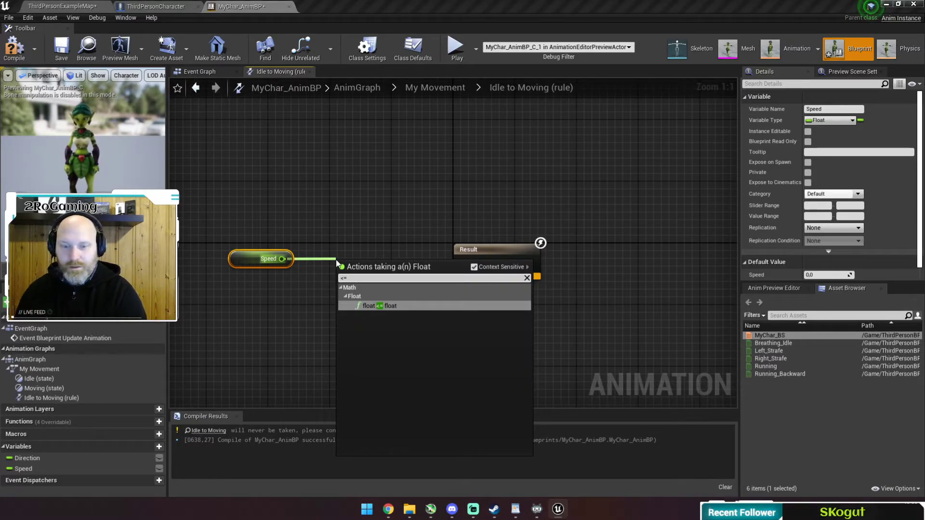
key("BackSpace")
key("BackSpace")
type("<")
key("BackSpace")
type(">=")
key("Return")
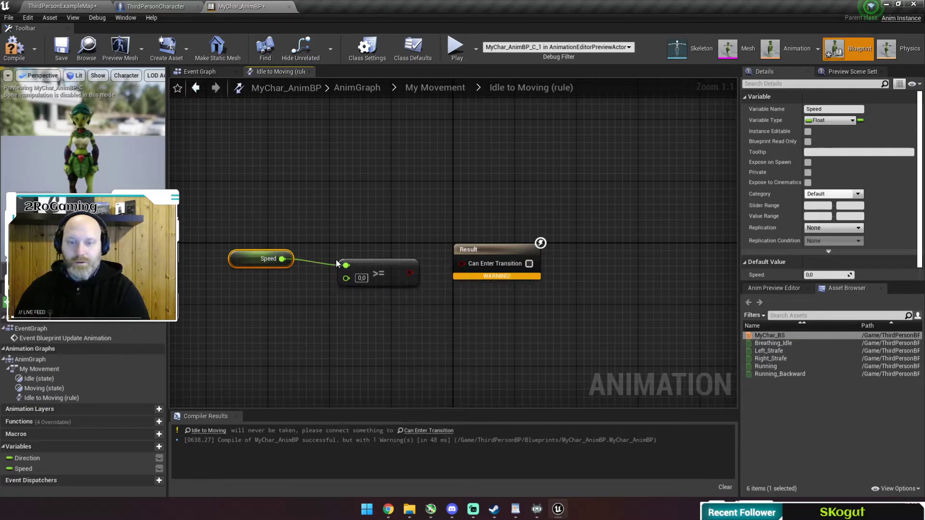
left_click_drag(409, 273, 461, 263)
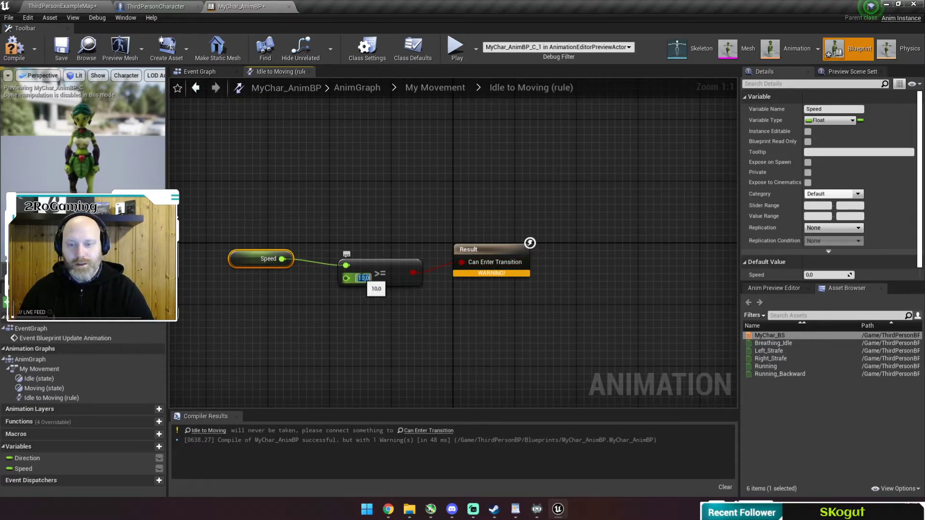
left_click_drag(359, 284, 359, 275)
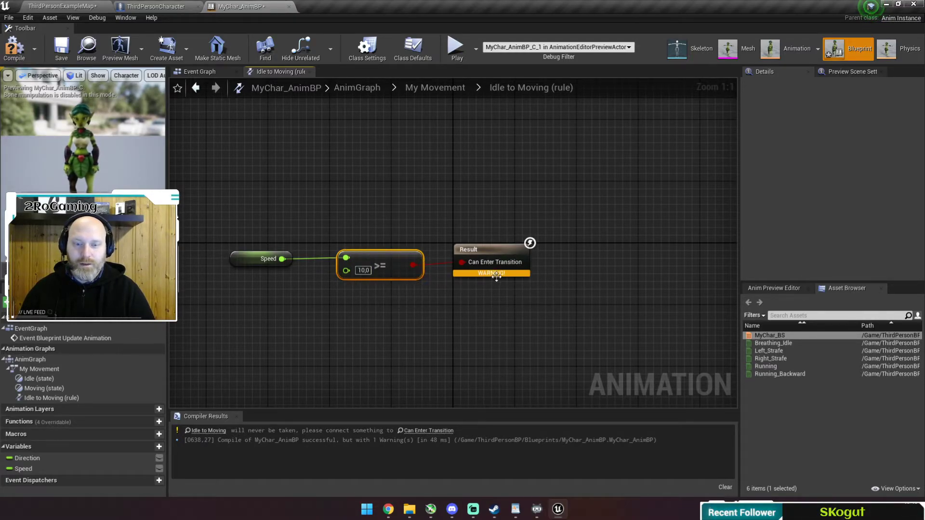
left_click(446, 87)
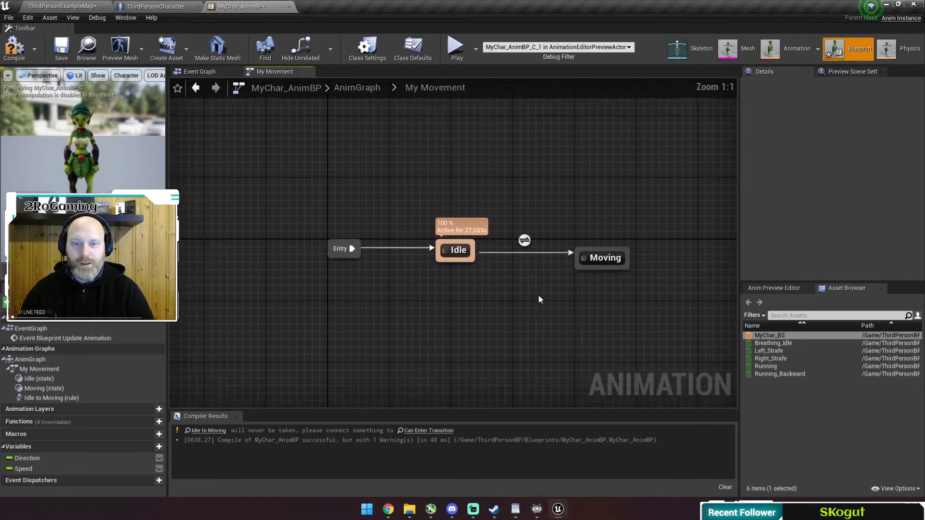
Add a Moving-to-Idle transition whose rule is Speed <= 10.
left_click_drag(602, 268, 474, 262)
double_click(530, 270)
left_click_drag(42, 472, 319, 260)
left_click(243, 254)
type("<")
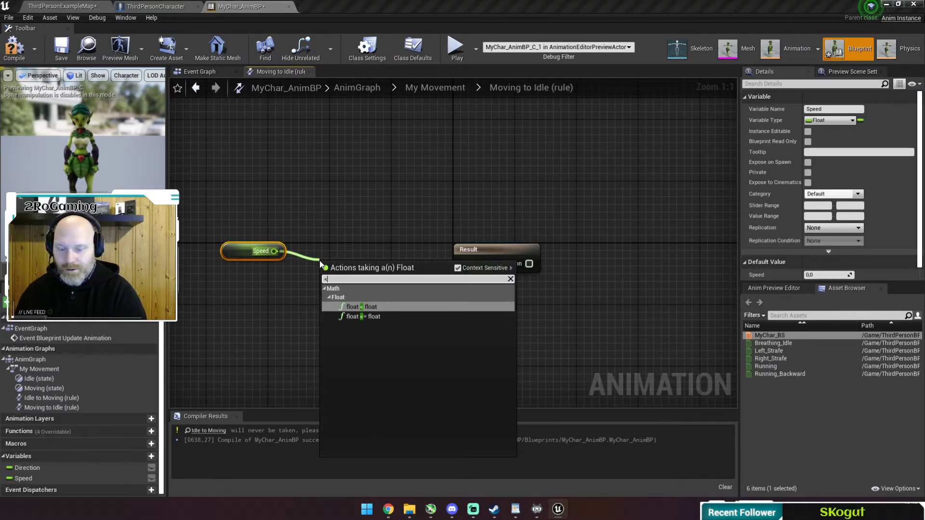
key("Down")
key("Return")
left_click_drag(364, 259, 461, 262)
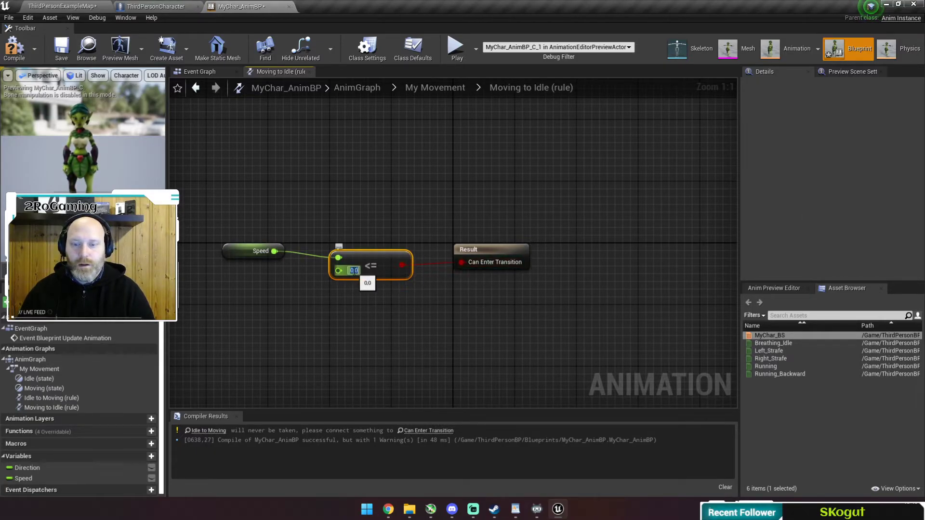
Compile and save MyChar_AnimBP.
left_click(14, 49)
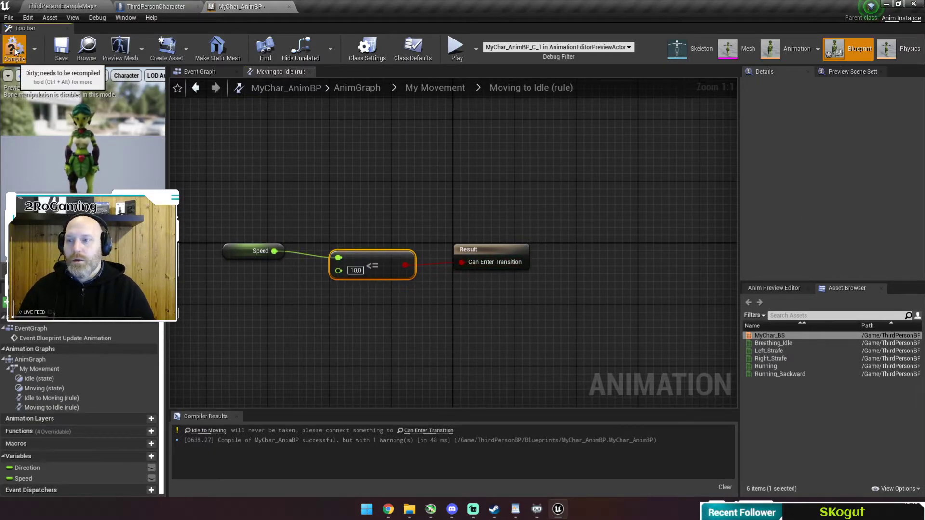
left_click(61, 48)
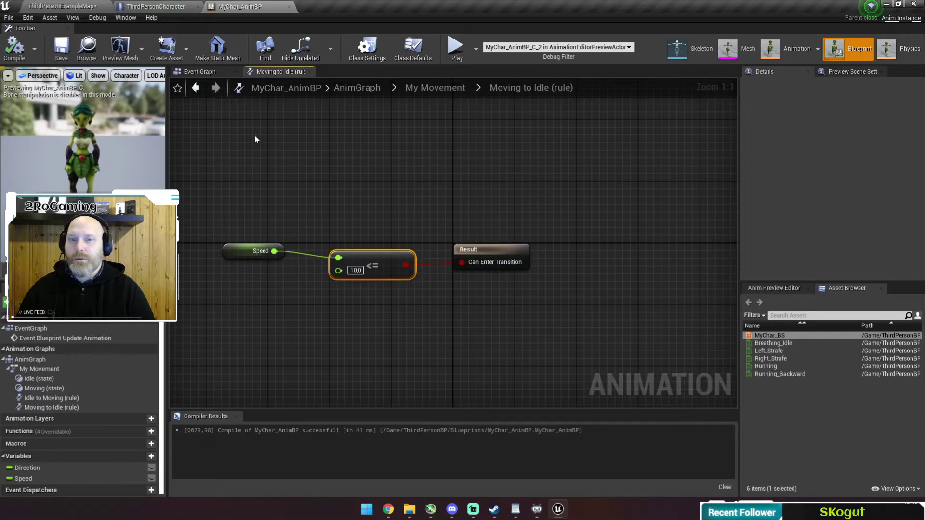
left_click(417, 88)
left_click(611, 246)
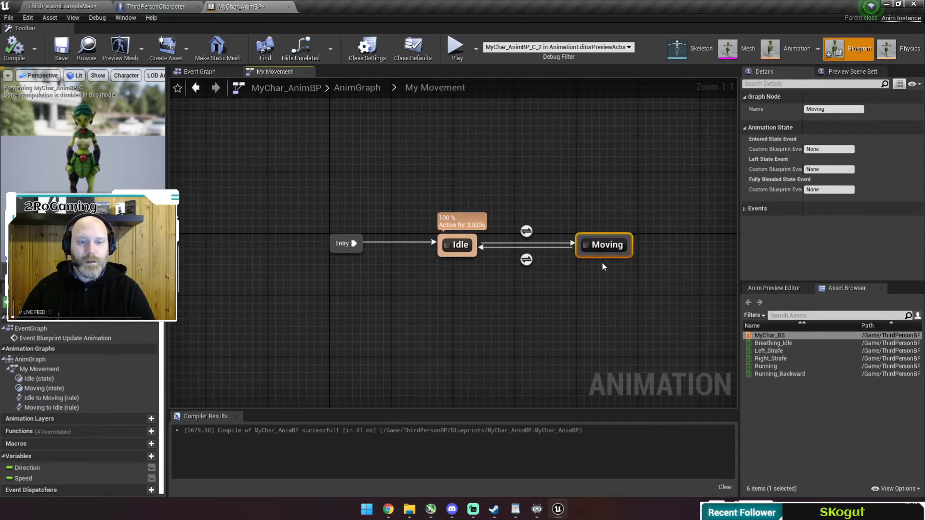
key("F7")
key("ctrl+s")
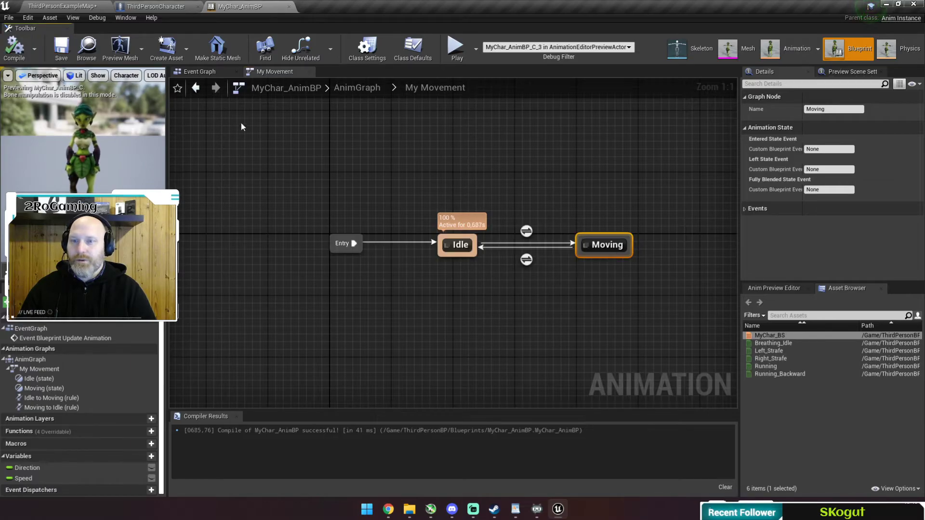
In the Event Graph, add a Cast To ThirdPersonCharacter node fed by Try Get Pawn Owner.
left_click(199, 71)
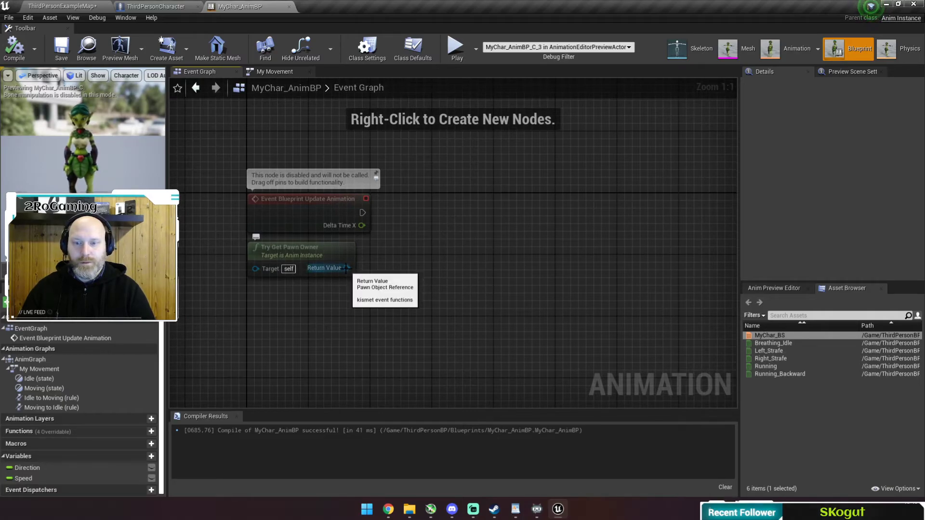
left_click(329, 206)
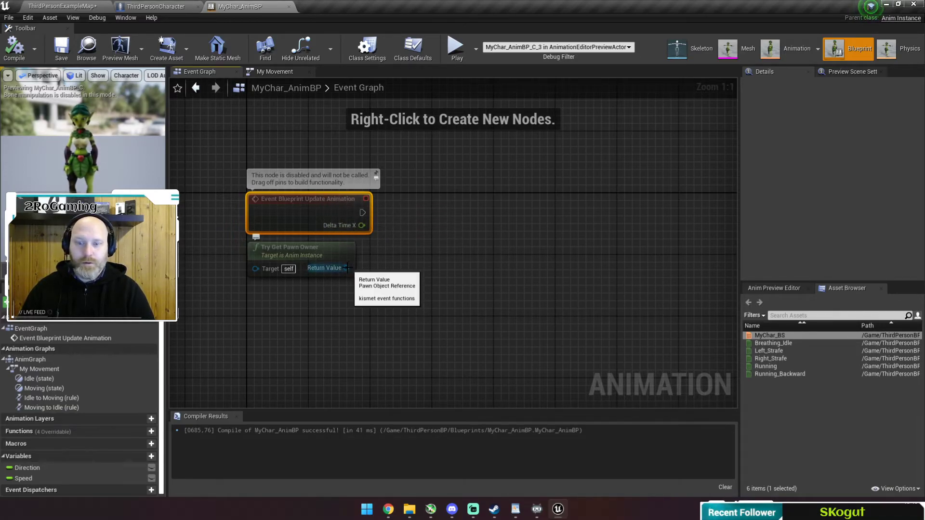
left_click_drag(346, 268, 424, 232)
type("cas")
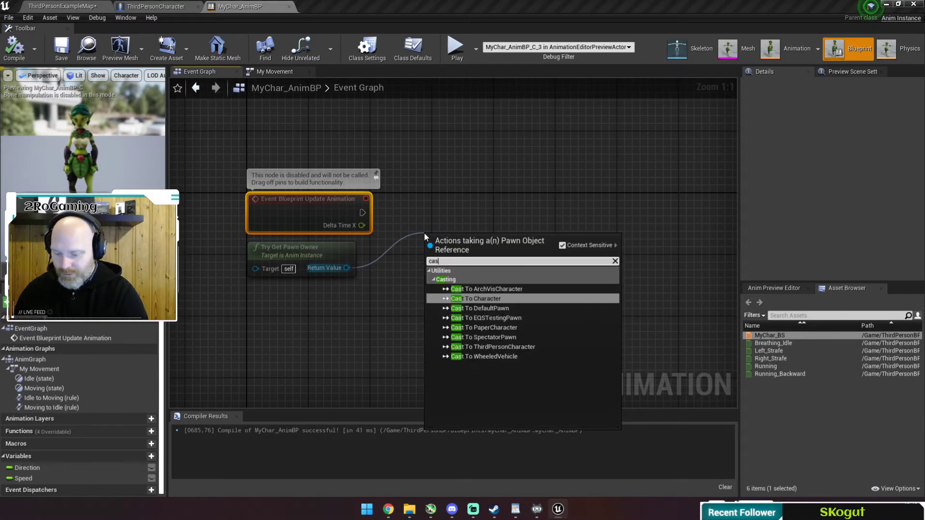
type("to to mycha")
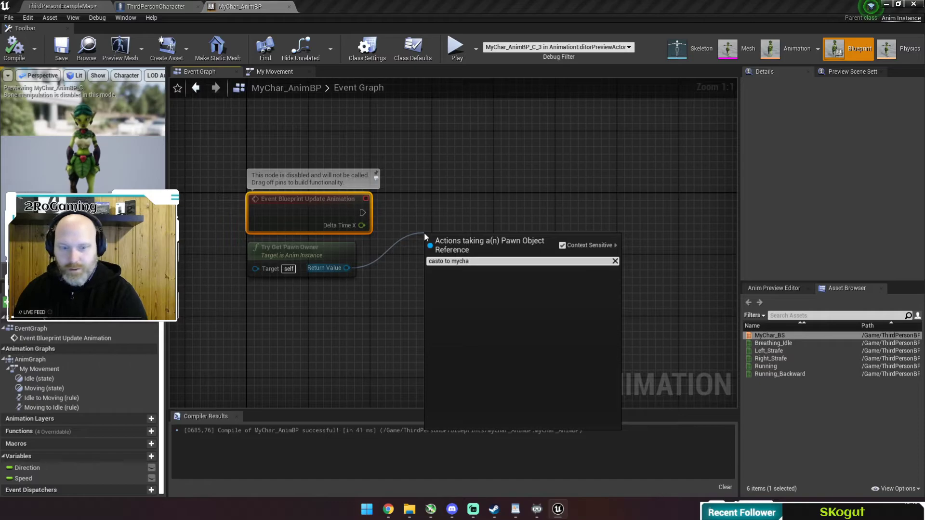
key("BackSpace")
key("BackSpace")
key("BackSpace")
key("BackSpace")
type("third")
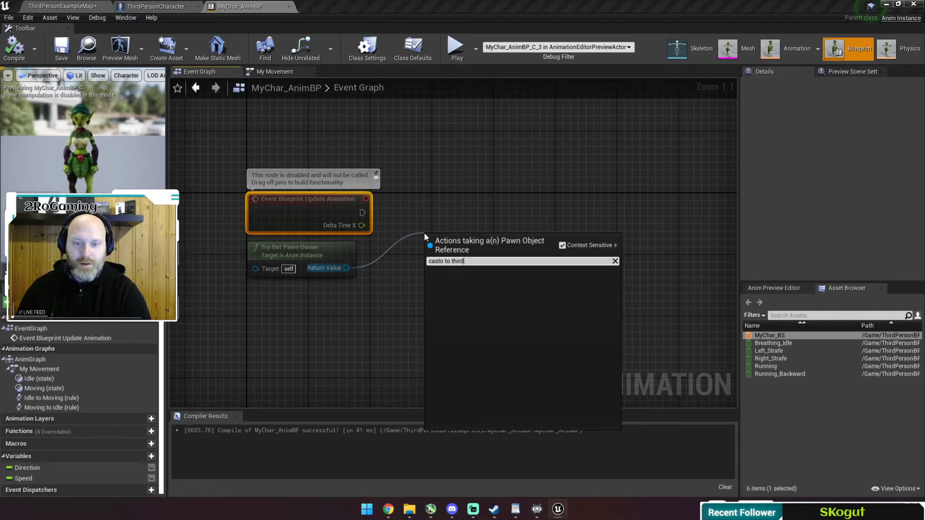
key("BackSpace")
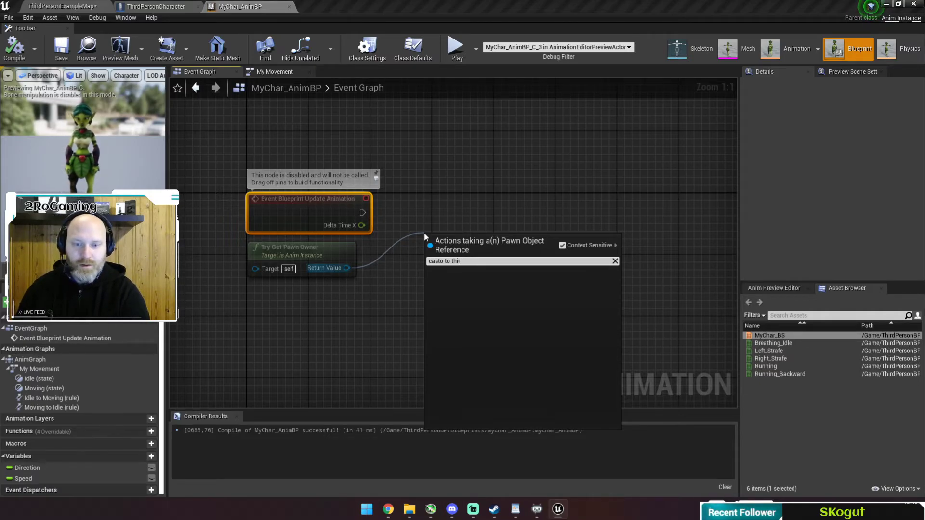
key("BackSpace")
key("BackSpace")
key("BackSpace")
key("BackSpace")
key("BackSpace")
key("BackSpace")
key("BackSpace")
key("BackSpace")
key("BackSpace")
key("BackSpace")
type("s")
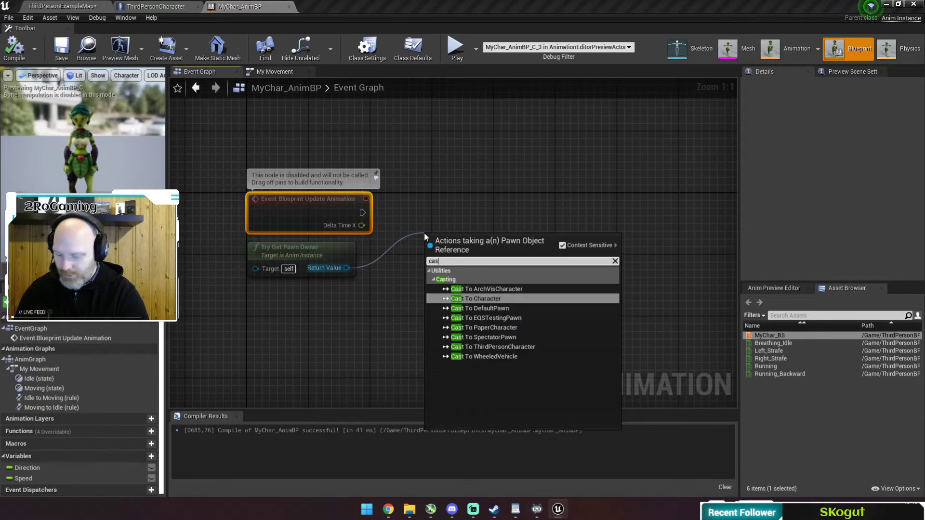
type("t to third")
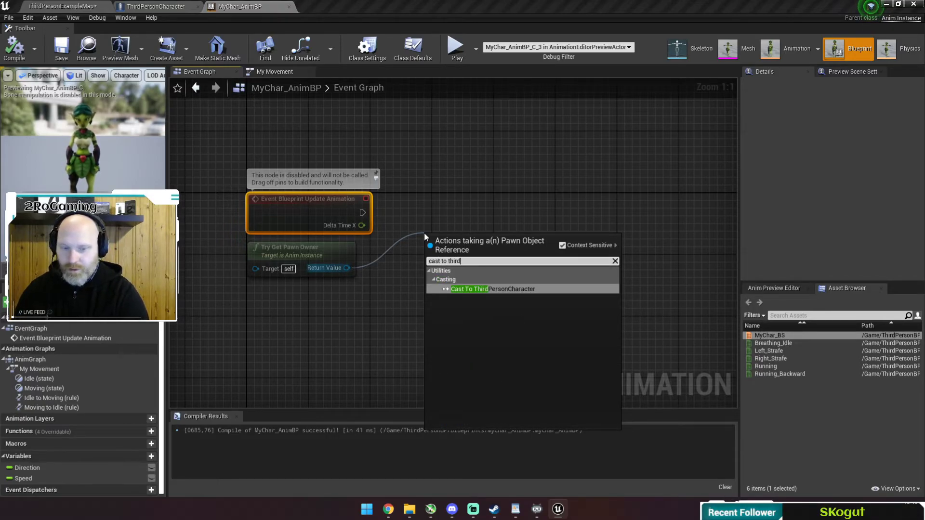
left_click(510, 290)
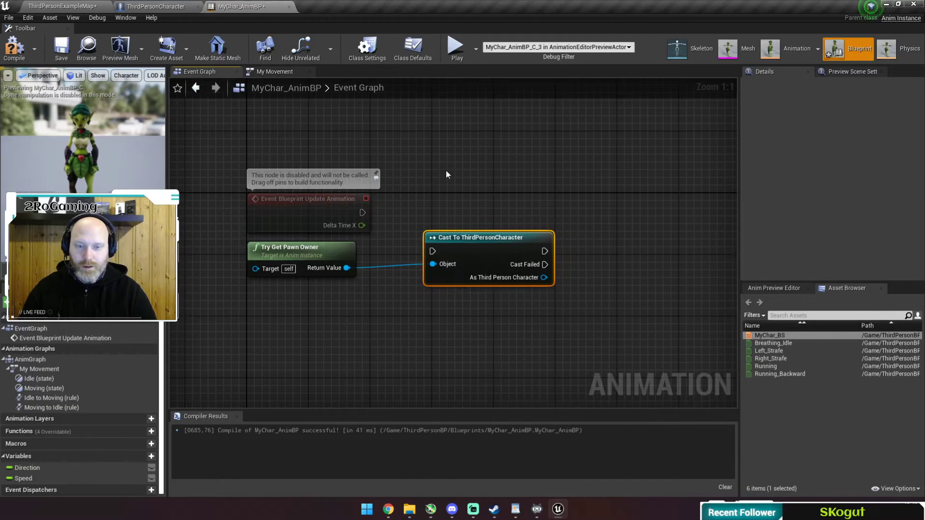
left_click(65, 7)
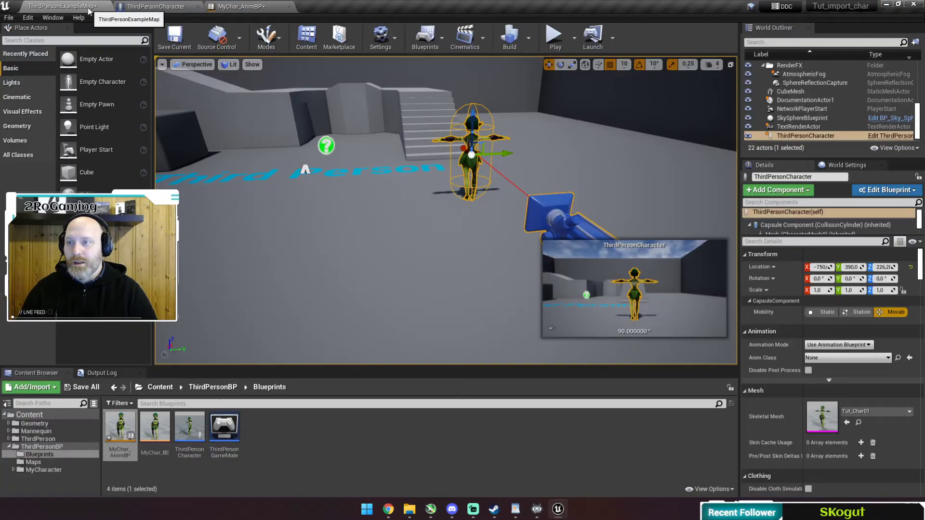
Rename the ThirdPersonCharacter blueprint to MyChar.
left_click(224, 392)
double_click(123, 435)
left_click(190, 431)
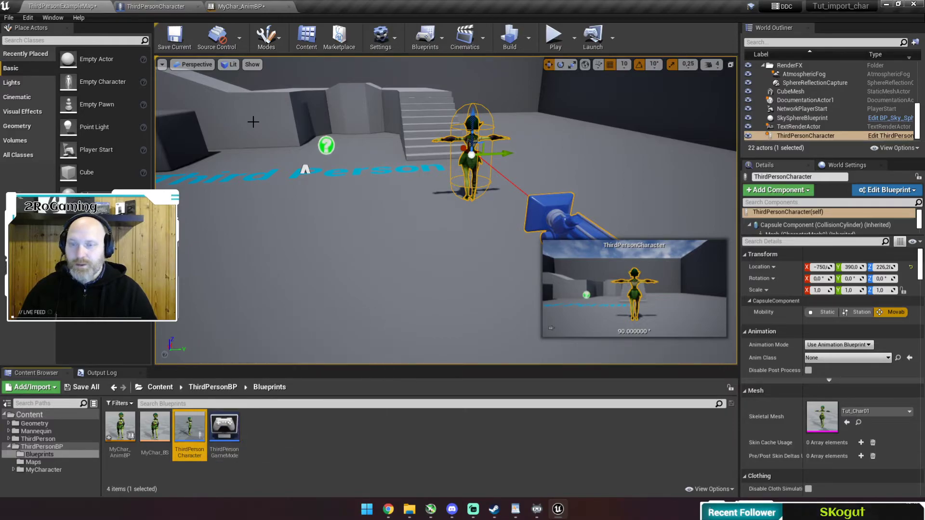
left_click(246, 6)
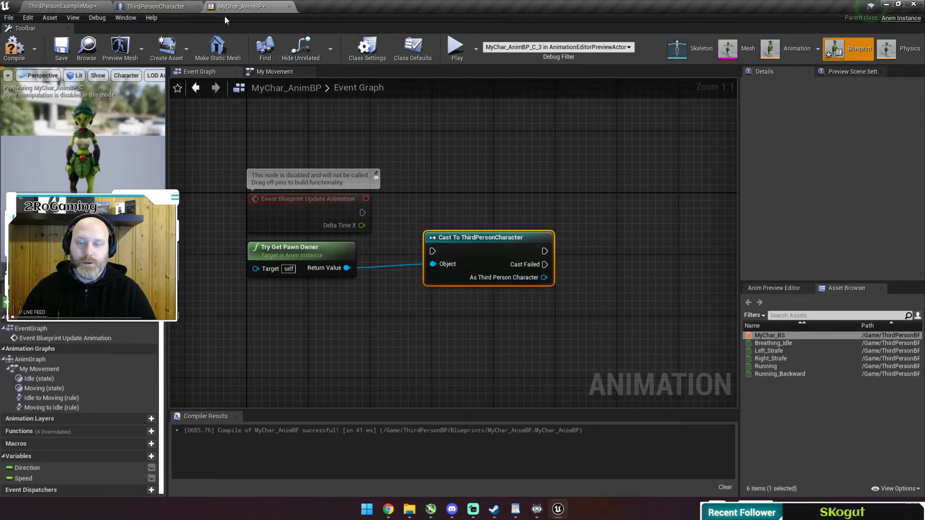
left_click(62, 6)
left_click(190, 428)
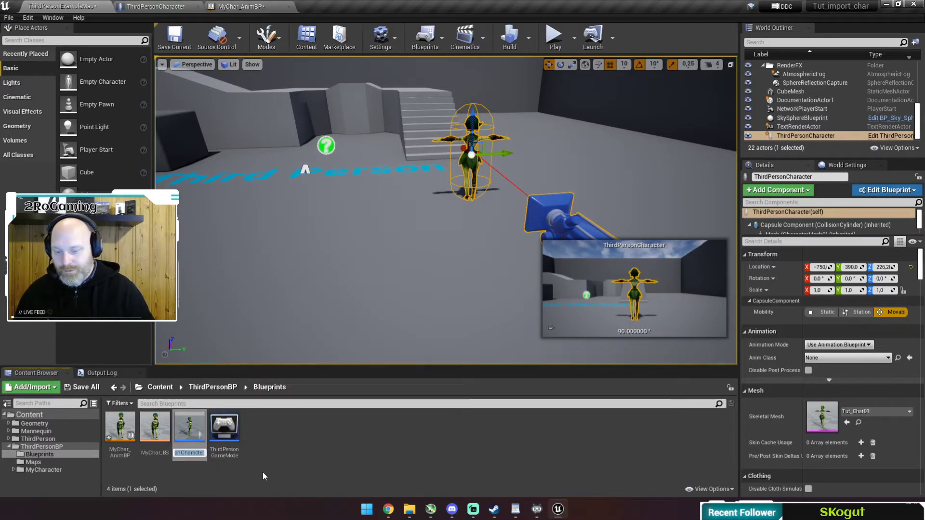
type("MyChar")
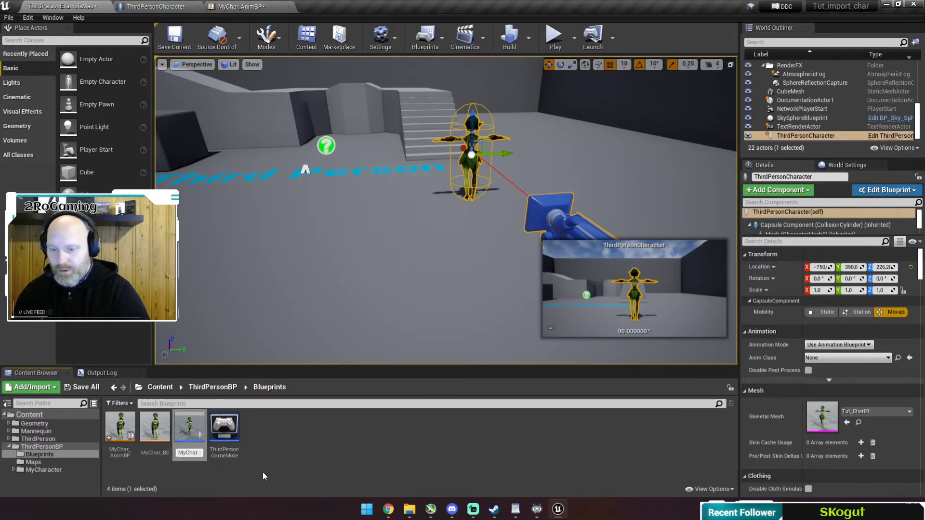
key("Return")
Rename ThirdPersonGameMode to MyGameMode, save the current level, and return to MyChar_AnimBP.
left_click(224, 429)
key("F2")
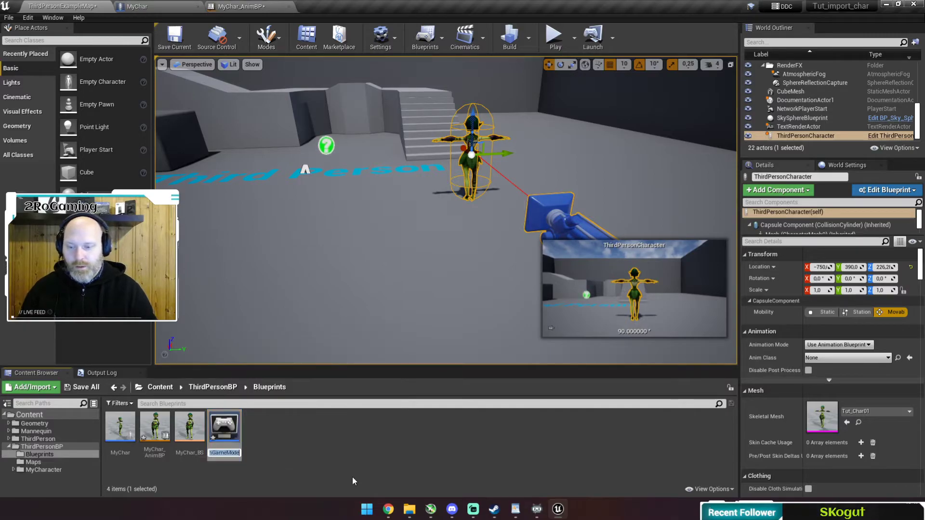
type("MyG")
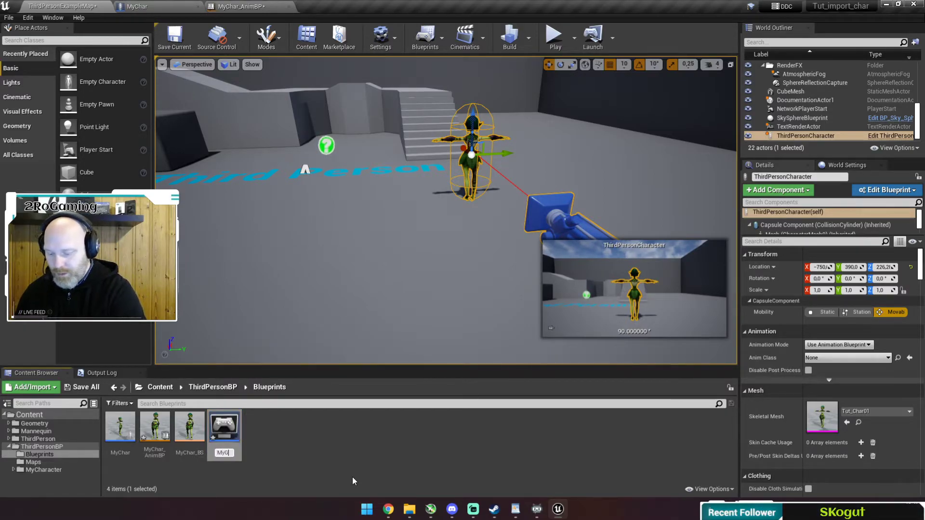
type("ameMode")
key("Return")
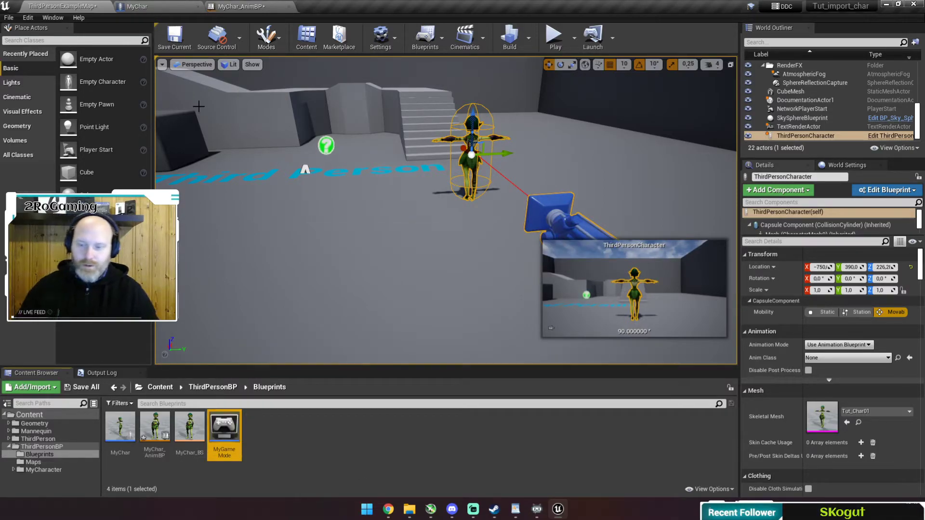
left_click(175, 37)
left_click(233, 7)
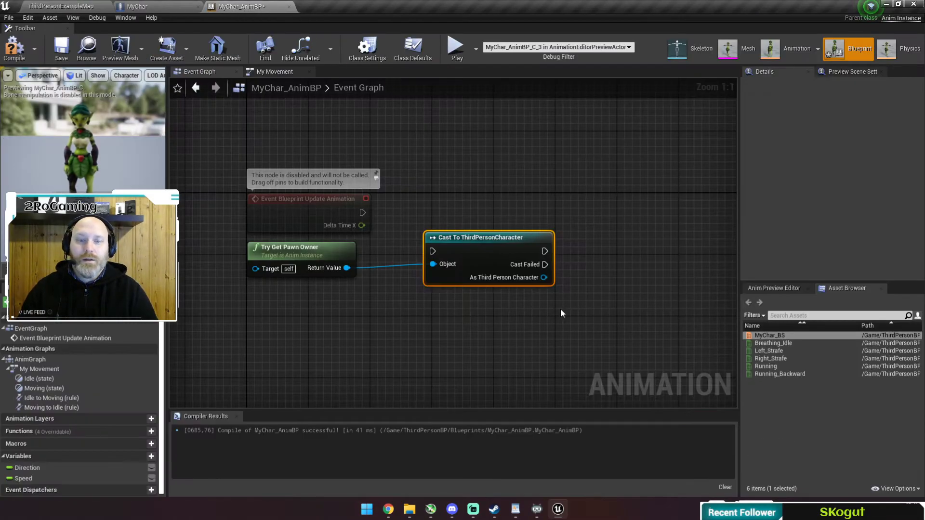
Replace the ThirdPersonCharacter cast with Cast To MyChar, wired from Try Get Pawn Owner and the update event.
key("Delete")
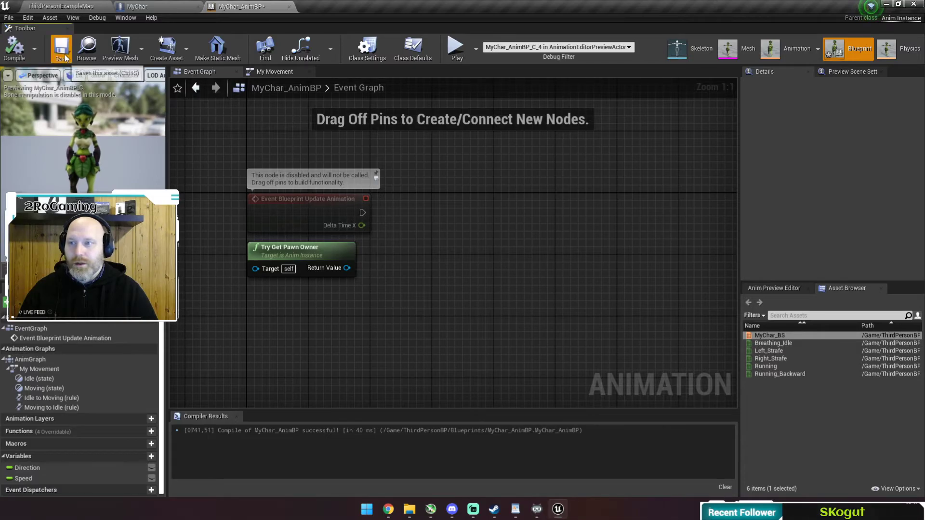
left_click_drag(346, 268, 416, 257)
type("castmych")
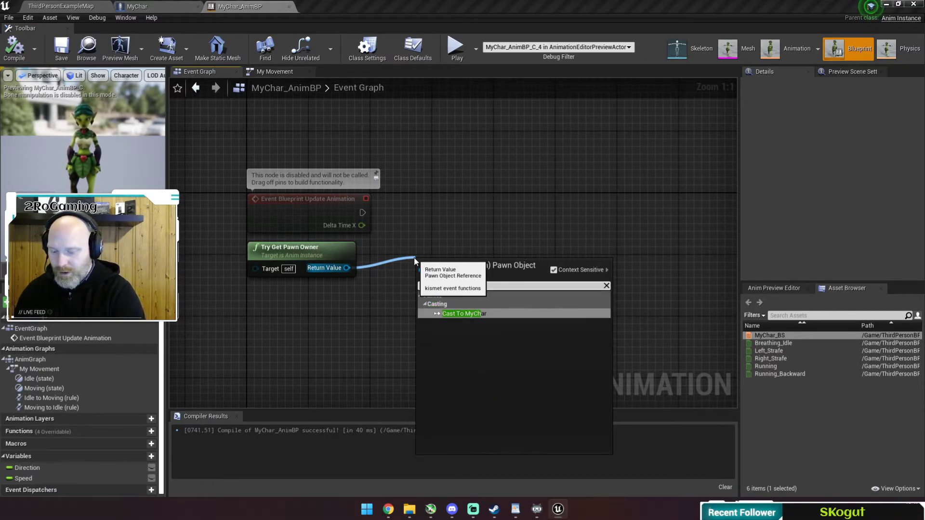
key("Return")
left_click_drag(462, 263, 438, 212)
right_click_drag(481, 262, 315, 255)
mouse_move(371, 254)
right_mouse_down()
mouse_move(378, 246)
mouse_move(334, 259)
mouse_move(419, 250)
mouse_move(384, 245)
right_mouse_up()
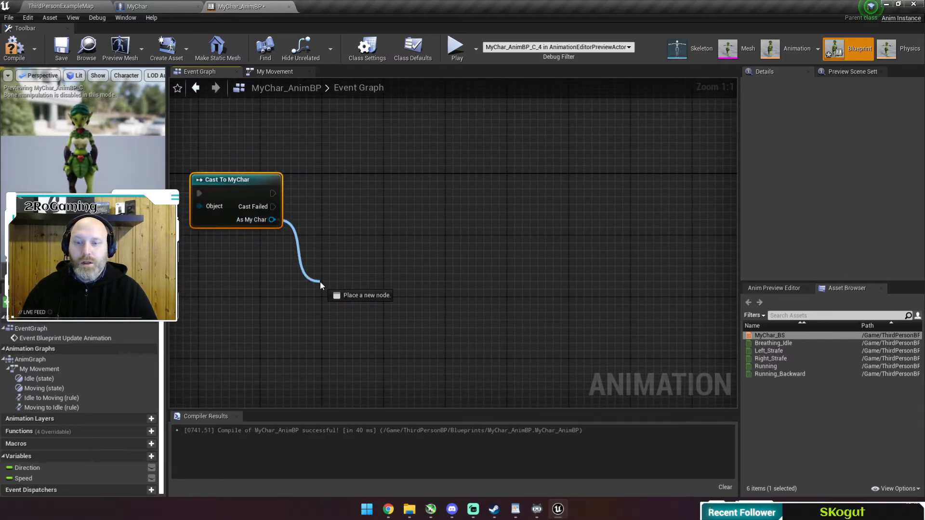
Add Get Velocity and GetActorRotation nodes from the As My Char output.
left_click_drag(320, 281, 320, 284)
type("get velocity")
key("Return")
left_click_drag(272, 220, 325, 248)
type("get actor rot")
key("Return")
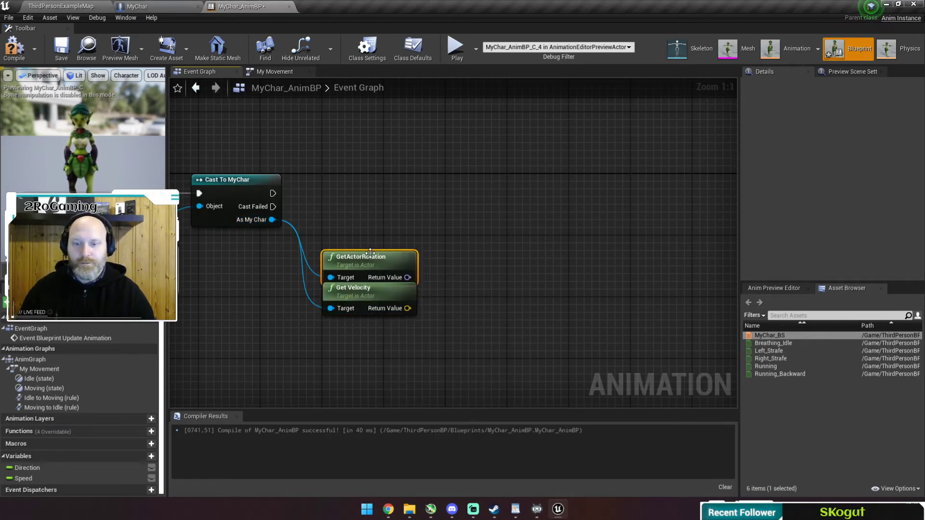
left_click_drag(365, 252, 365, 244)
Feed velocity and rotation into Calculate Direction, and velocity into a VectorLengthSquared node.
right_click_drag(463, 262, 411, 267)
left_click_drag(355, 275, 407, 240)
type("calc")
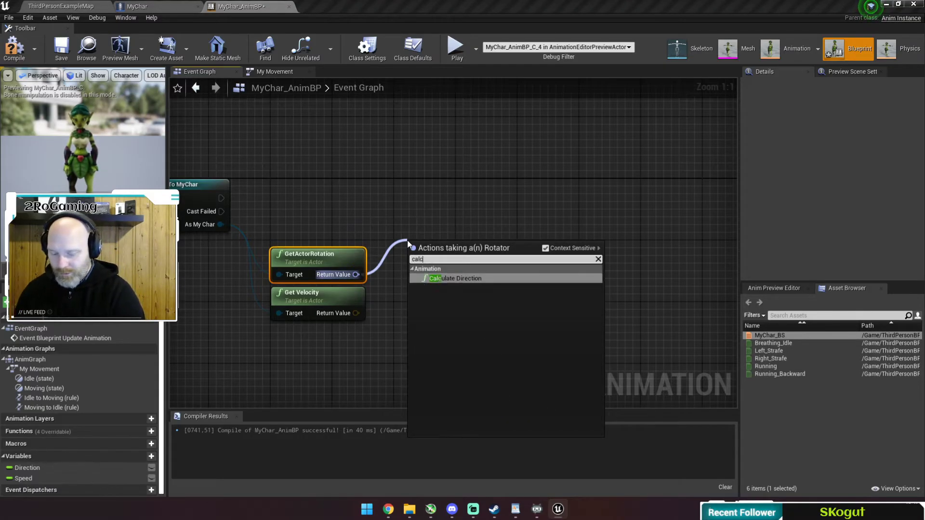
type("ul")
key("Return")
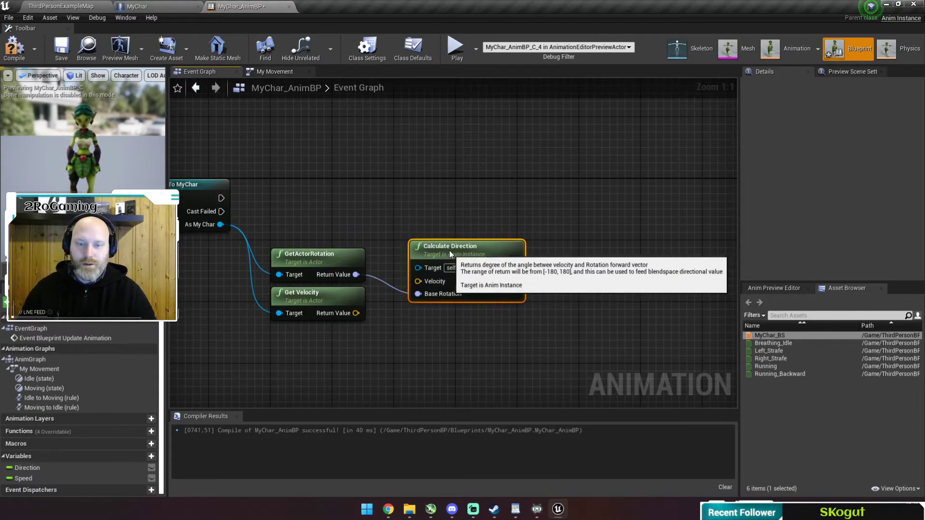
left_click_drag(451, 246, 451, 231)
left_click_drag(355, 314, 418, 266)
left_click_drag(472, 246, 449, 260)
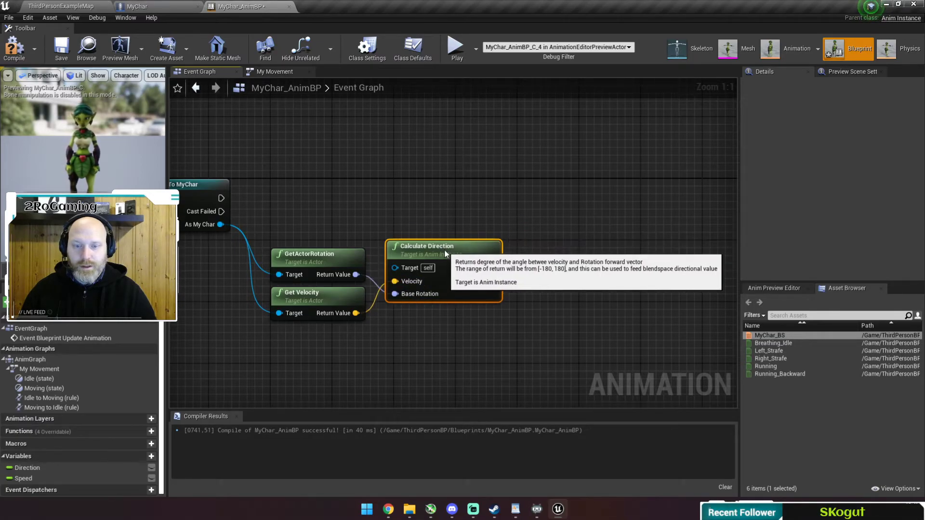
left_click_drag(356, 314, 392, 320)
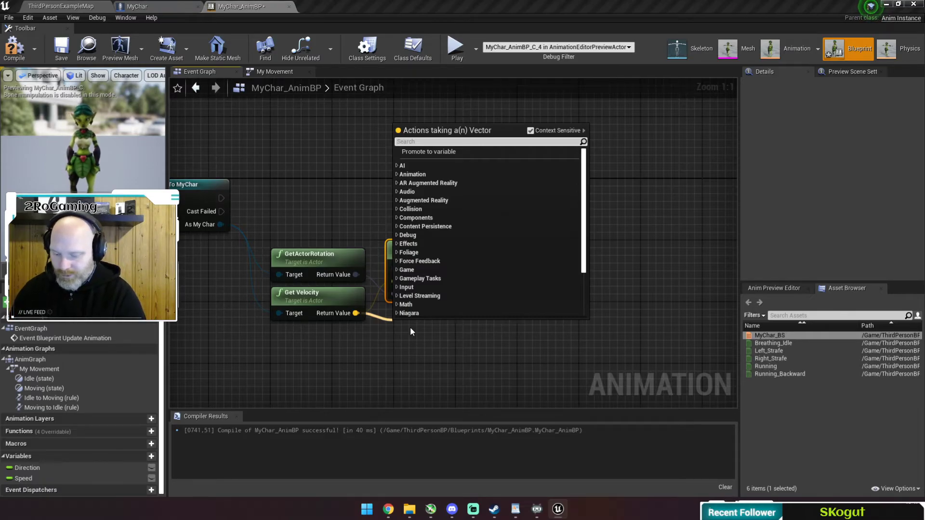
type("vectorlengt")
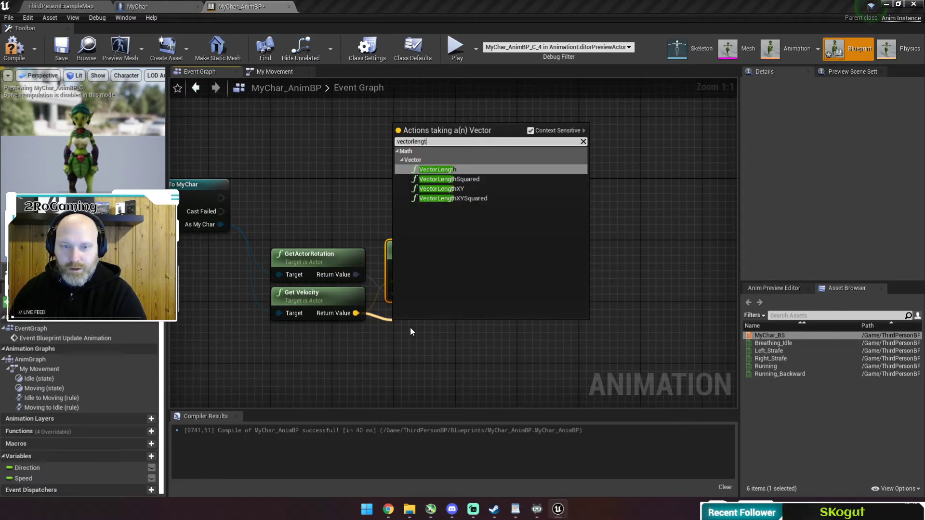
key("Down")
key("Return")
left_click_drag(445, 328, 459, 321)
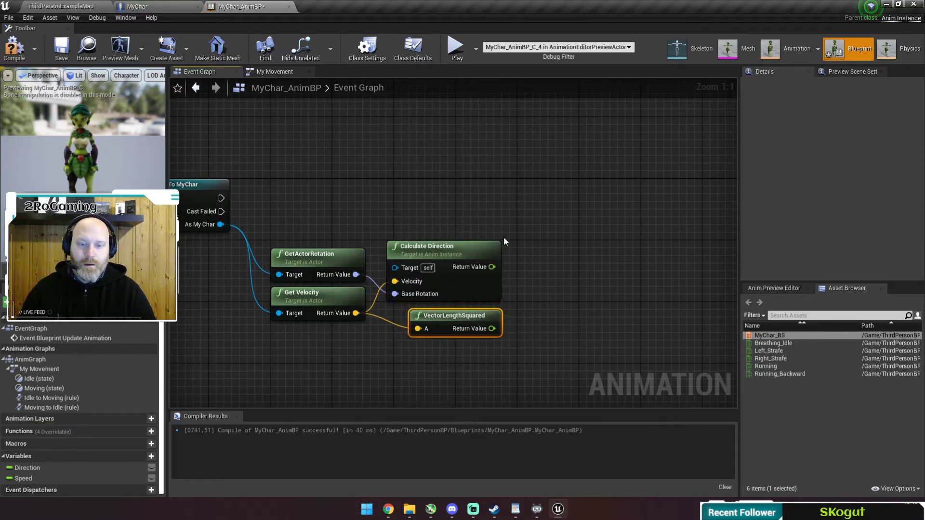
Set Direction from Calculate Direction and Speed from VectorLengthSquared, executing after the cast.
left_click_drag(492, 267, 544, 208)
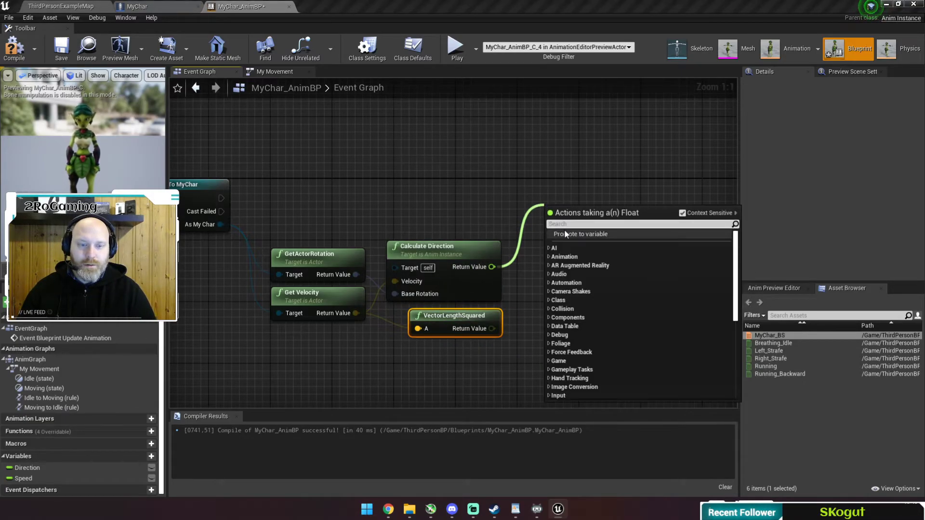
left_click_drag(27, 468, 537, 187)
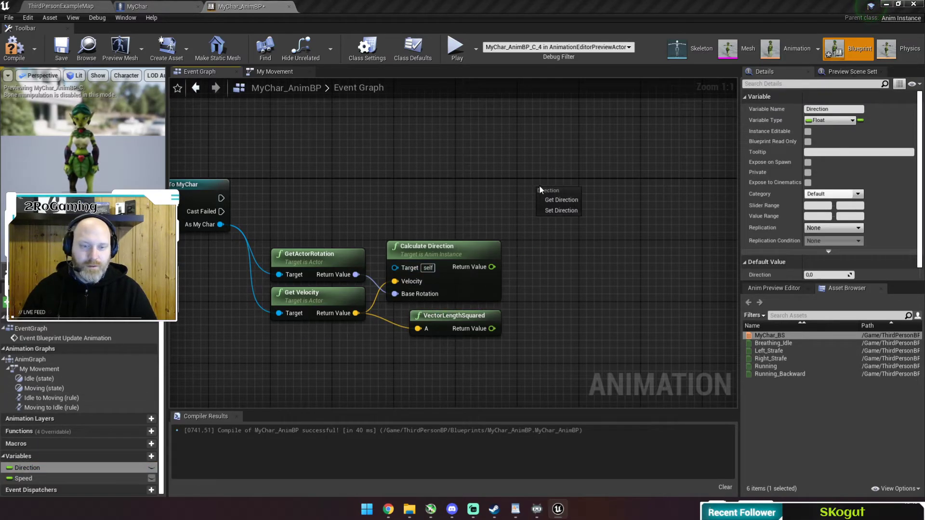
left_click(557, 212)
left_click_drag(40, 480, 266, 410)
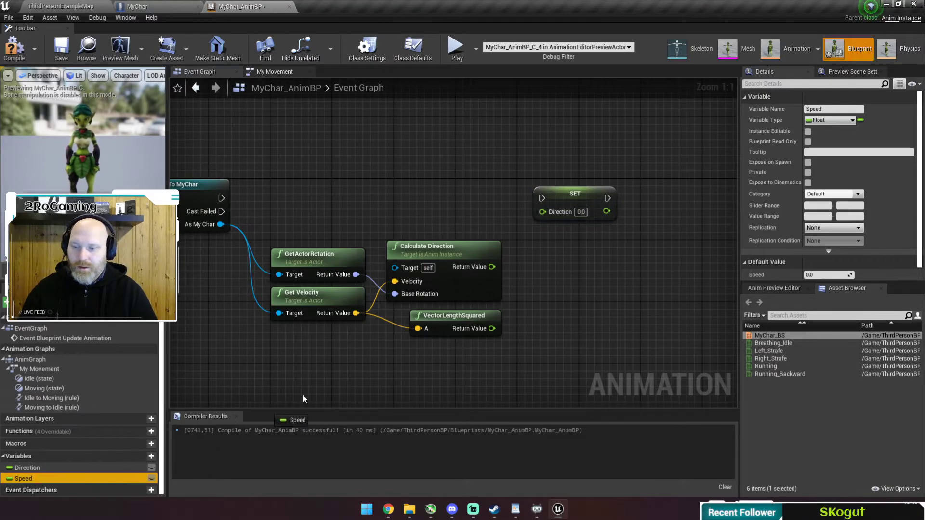
left_click_drag(640, 187, 641, 188)
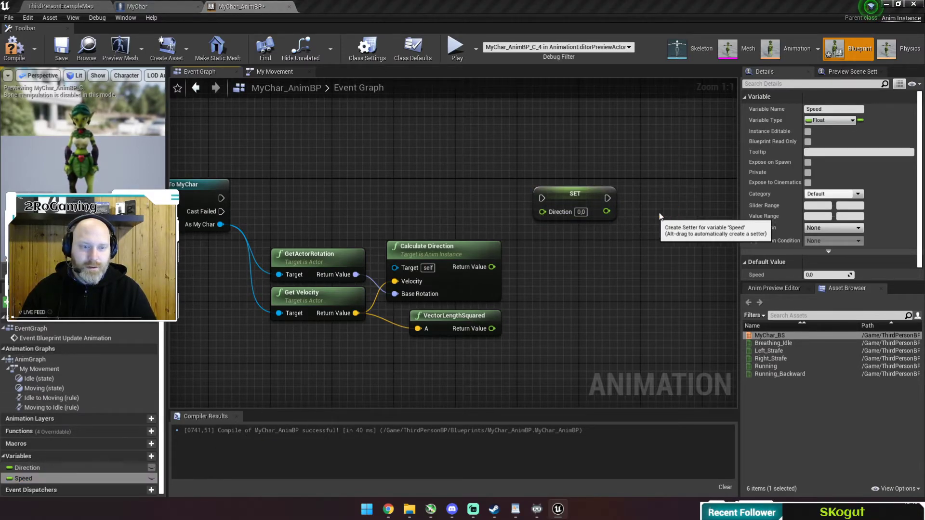
left_click(659, 213)
left_click_drag(492, 267, 506, 239)
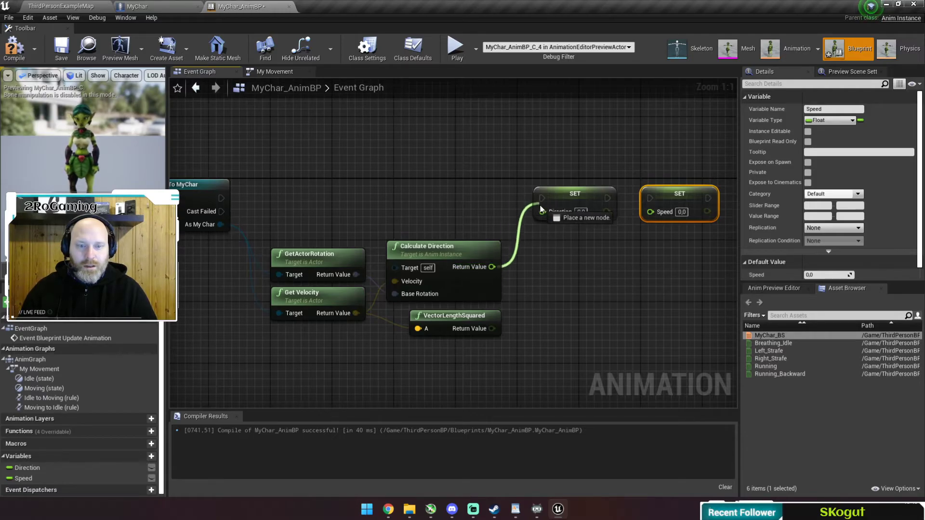
left_click_drag(541, 214, 541, 213)
left_click_drag(491, 329, 650, 212)
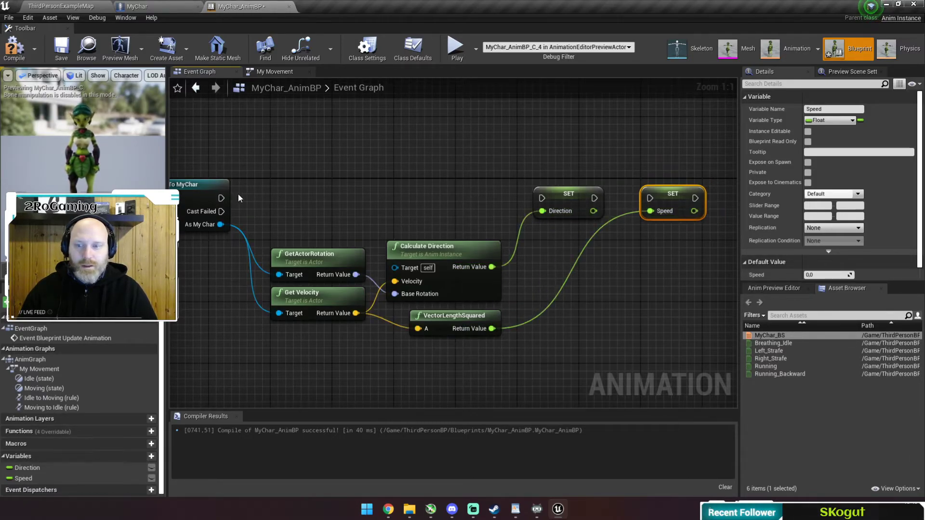
left_click_drag(221, 198, 651, 199)
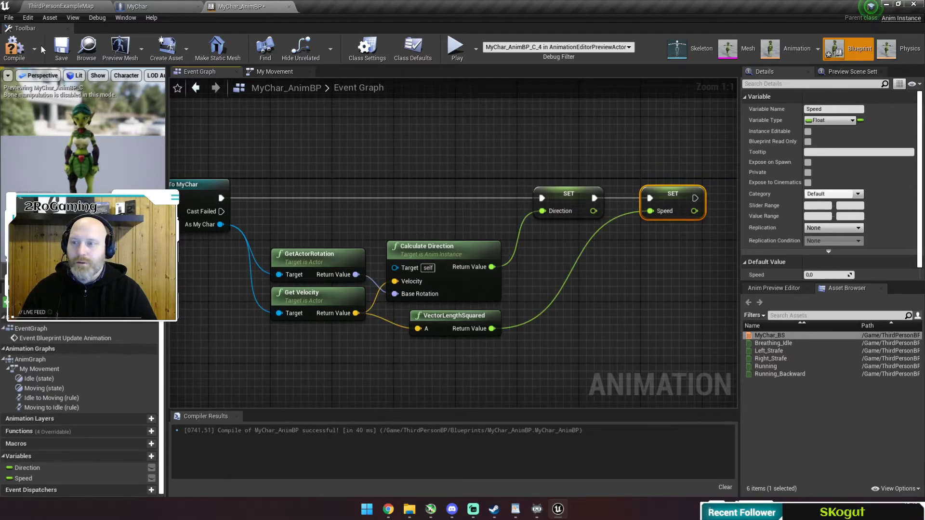
Save MyChar_AnimBP, briefly play-test the still T-posing character, then return to ThirdPersonExampleMap.
left_click(65, 49)
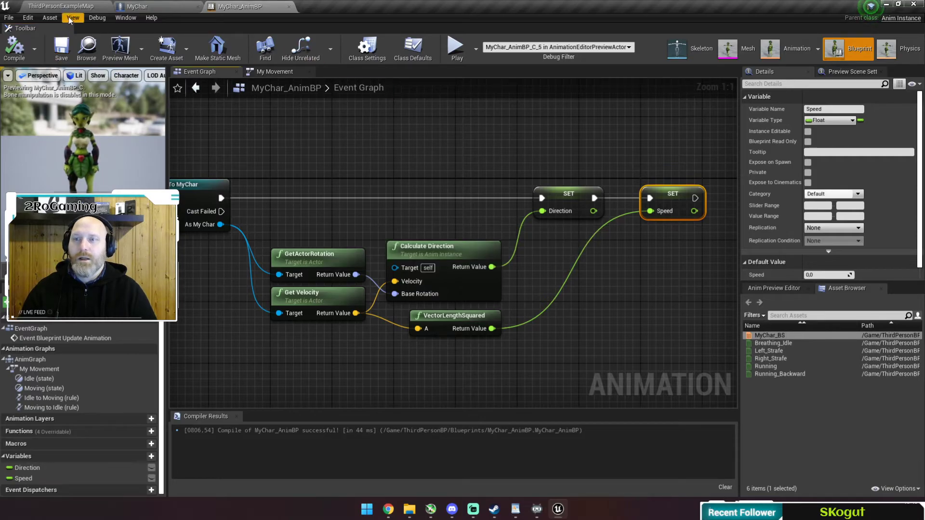
left_click(456, 46)
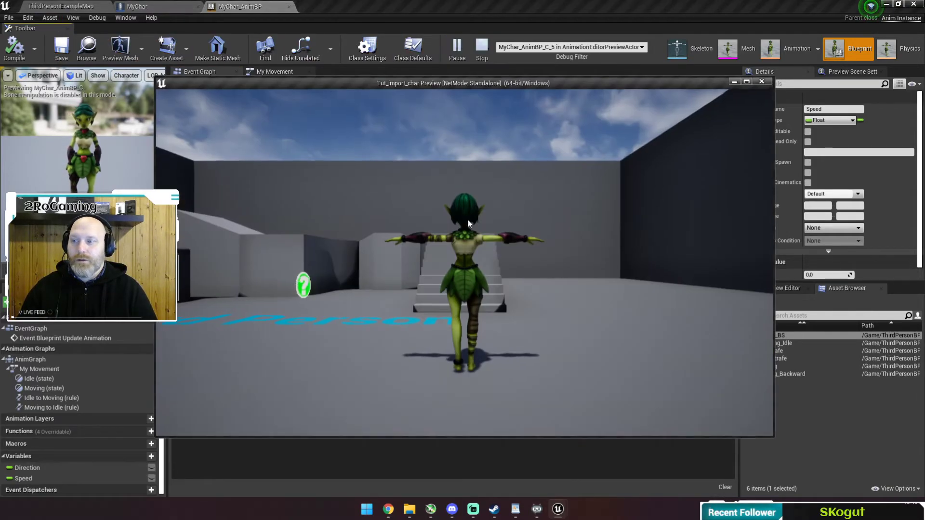
left_click(469, 224)
key("w")
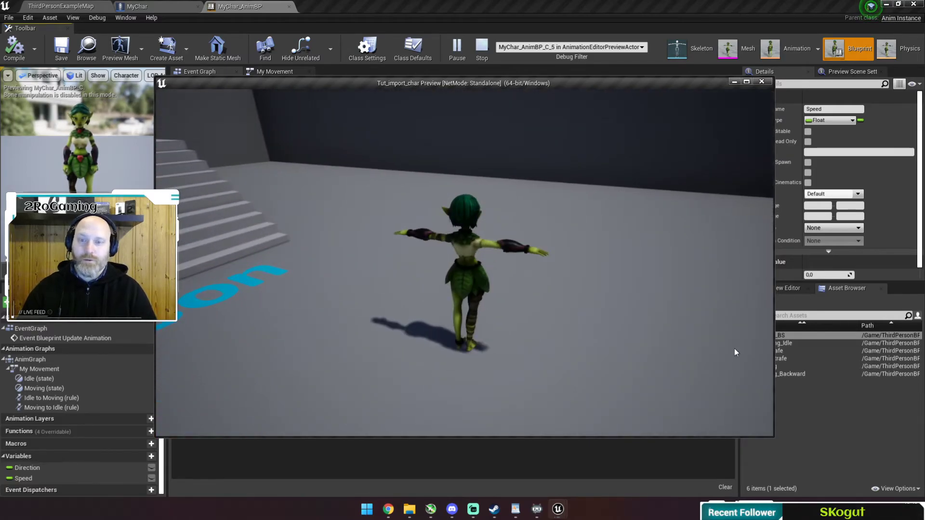
key("Escape")
left_click(68, 6)
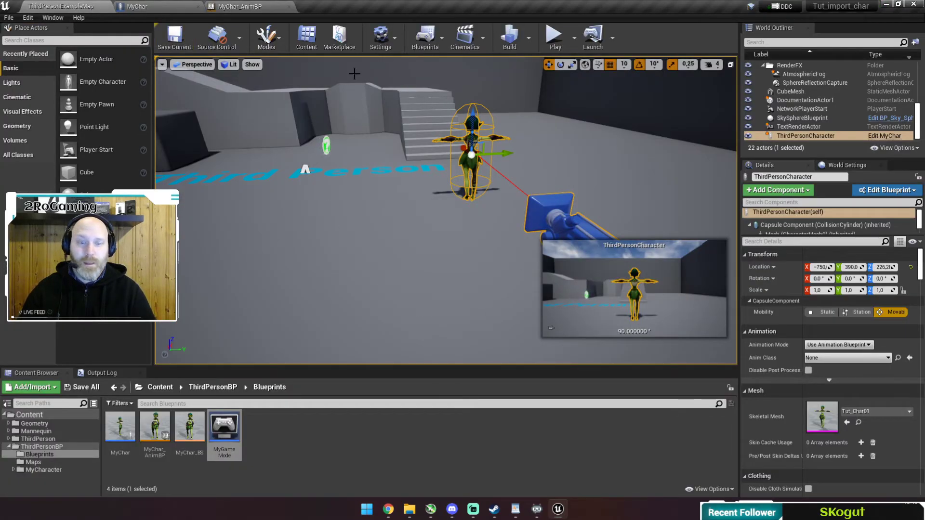
In MyChar, select the Mesh component and keep Tut_Char01 as its skeletal mesh.
left_click(126, 7)
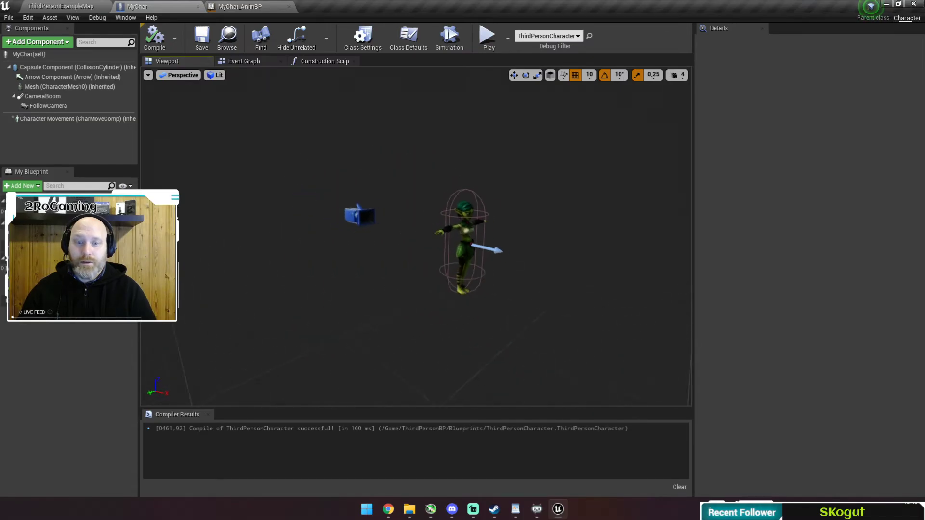
left_click(410, 212)
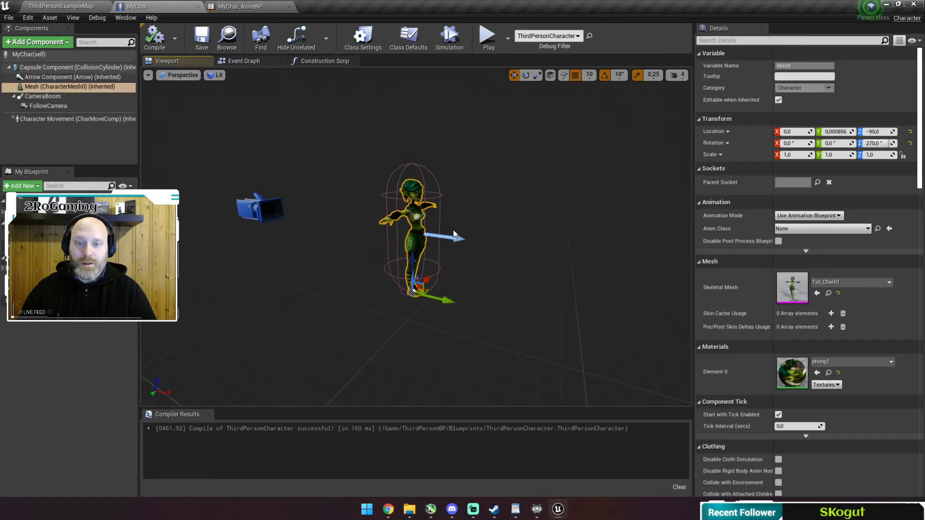
left_click(878, 283)
left_click(830, 367)
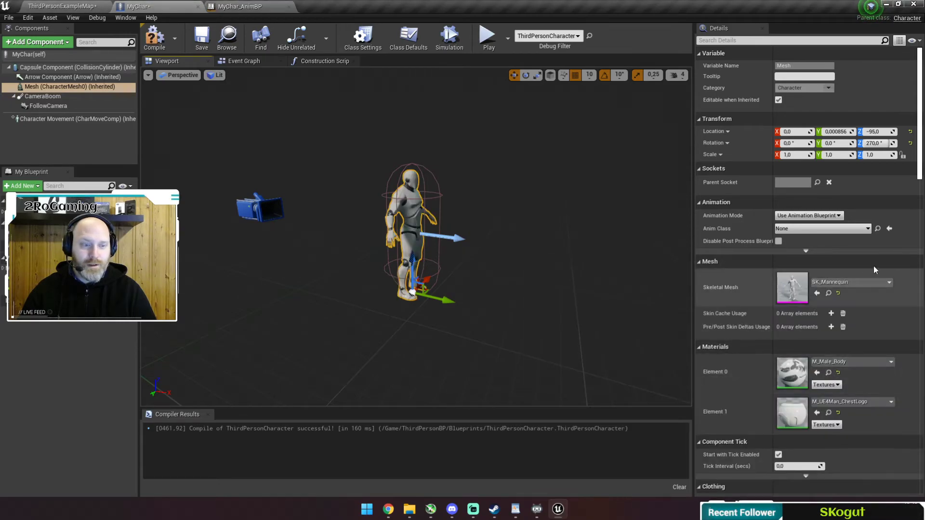
left_click(876, 283)
left_click(822, 393)
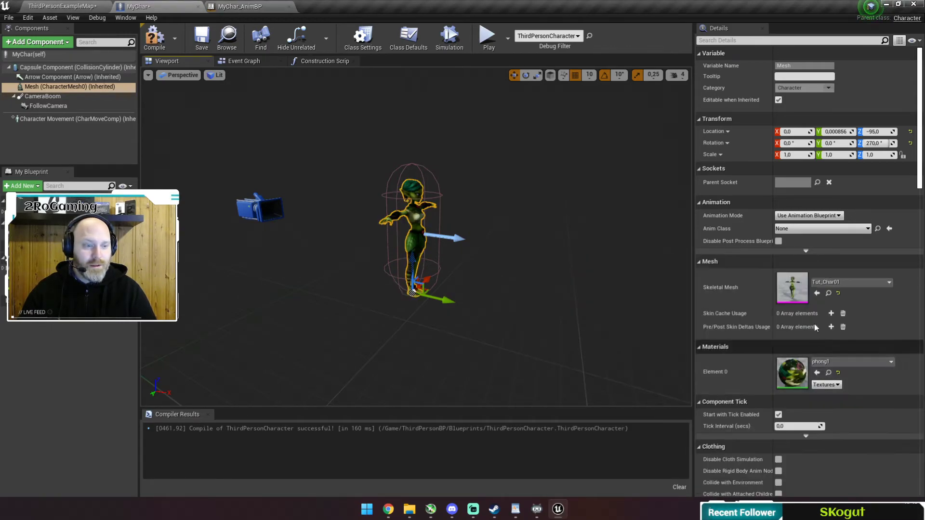
Set the mesh's Anim Class to MyChar_AnimBP, then compile and save MyChar.
left_click(863, 230)
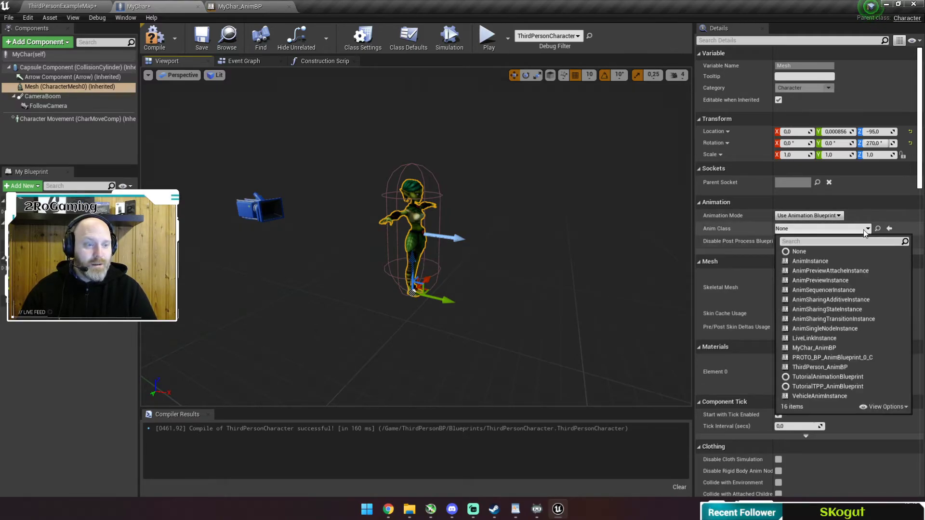
left_click(819, 348)
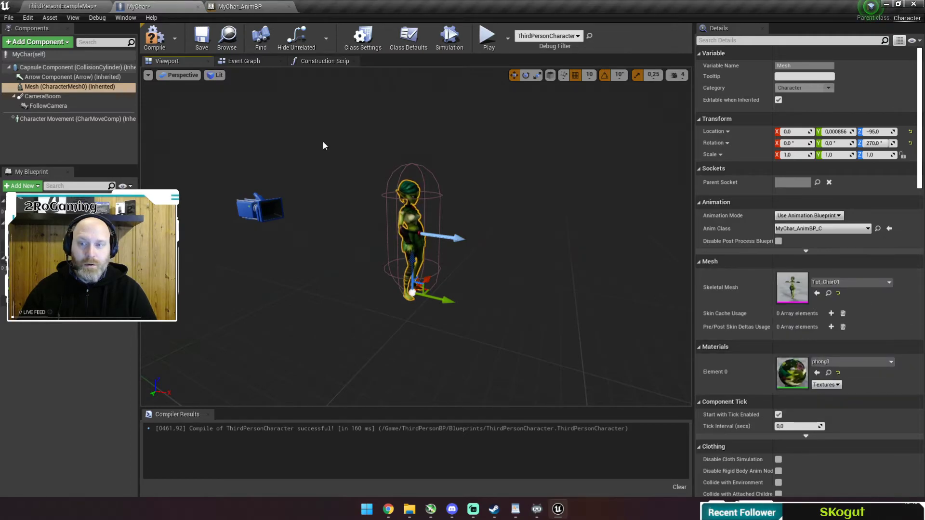
left_click(154, 38)
left_click(202, 46)
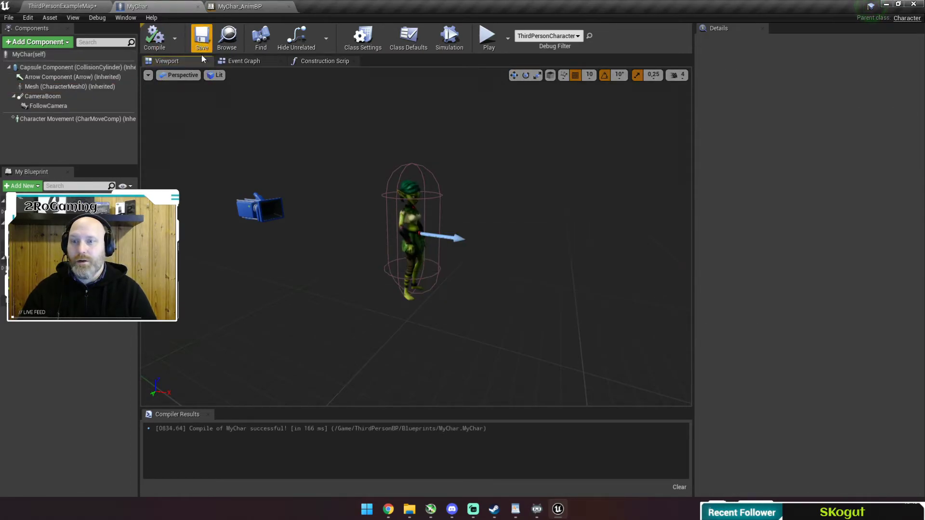
Play the level and run the animated character in every direction with WASD, then stop with Esc.
left_click(488, 38)
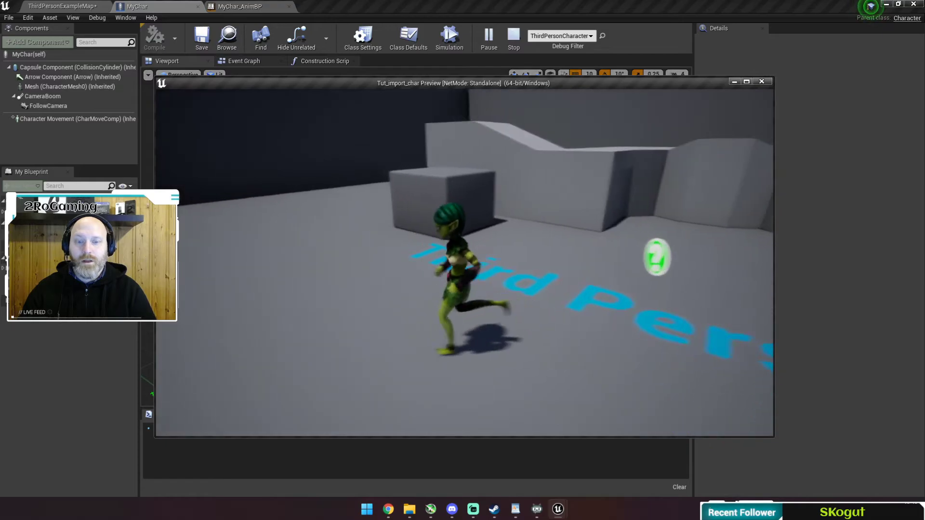
key("d")
key("w")
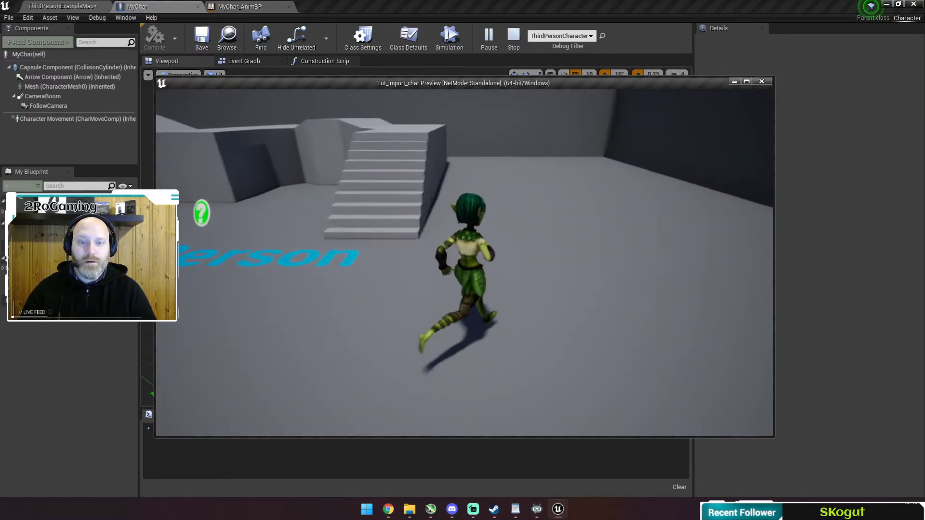
key("a")
key("s")
key("a")
key("d")
key("s")
key("a")
key("d")
key("w")
key("d")
key("a")
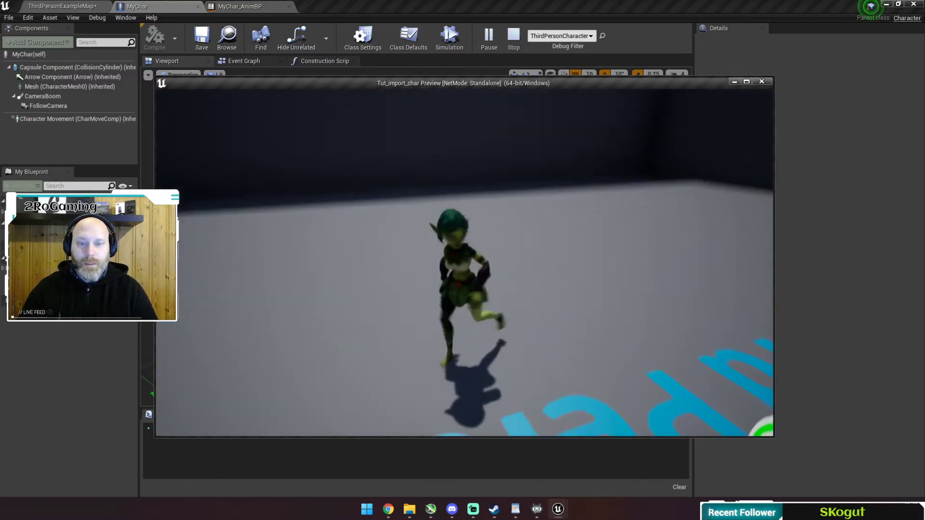
key("s")
key("d")
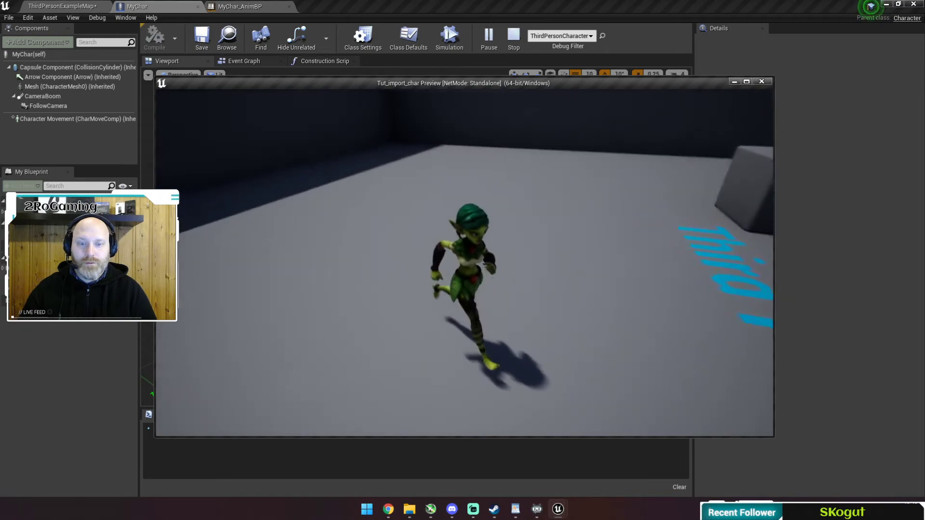
key("w")
key("a")
key("d")
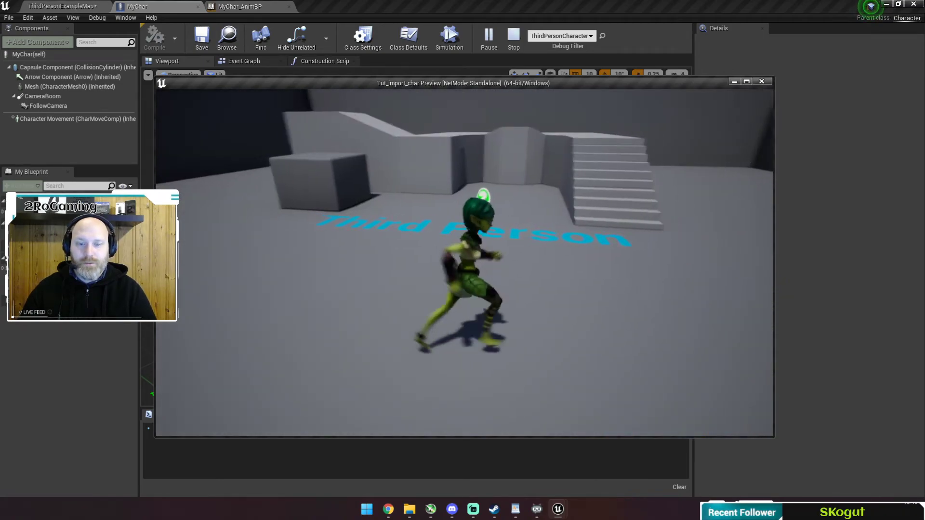
key("w")
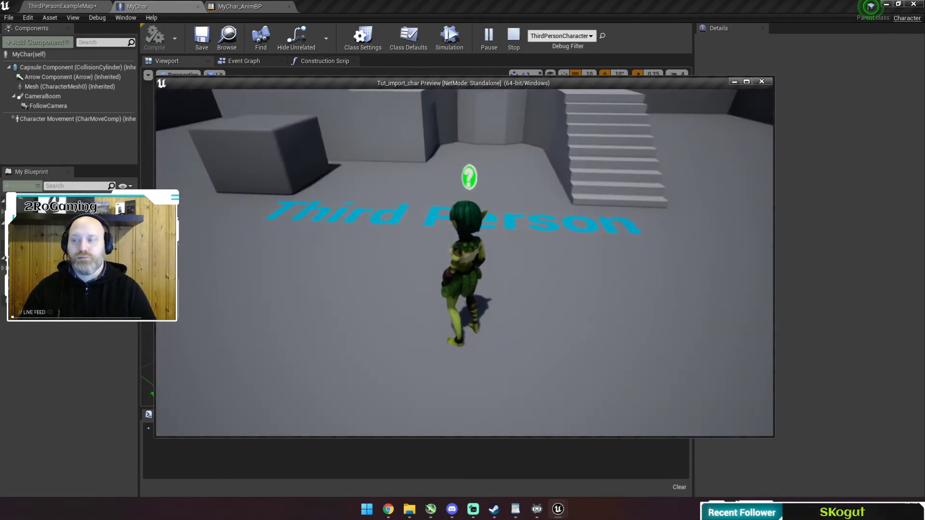
key("d")
key("a")
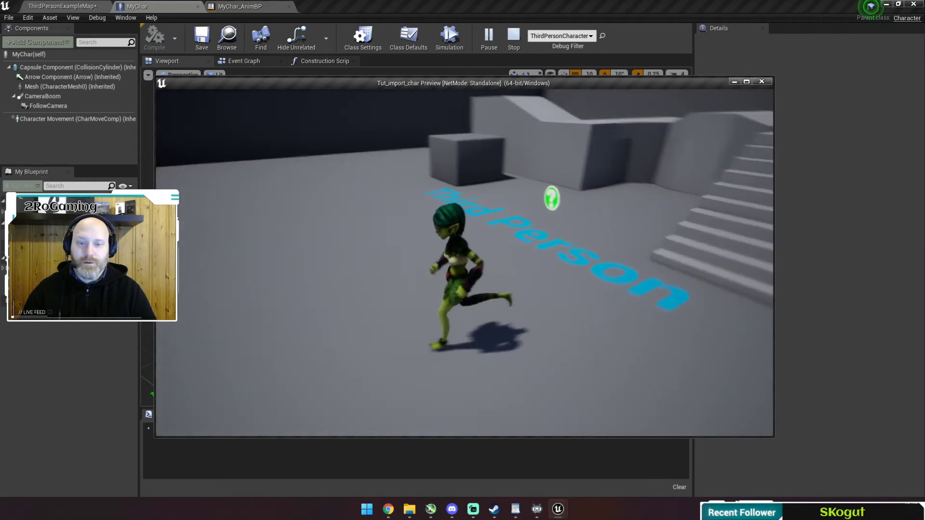
key("s")
key("Escape")
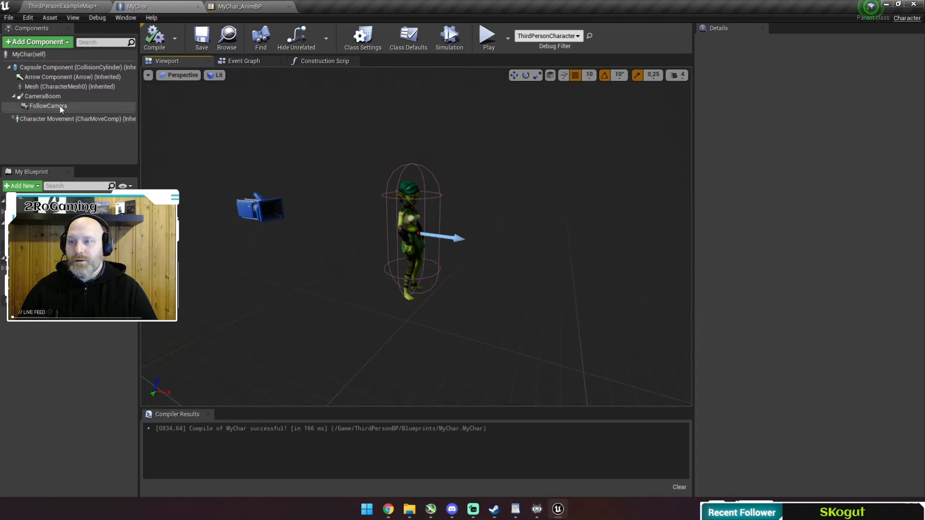
Enable Use Controller Rotation Yaw in MyChar's Class Defaults and compile the blueprint.
left_click(34, 56)
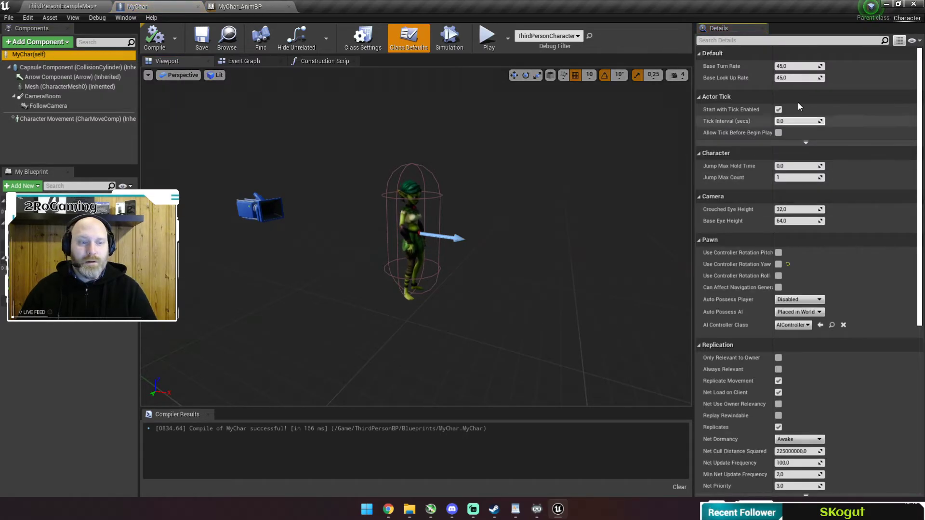
left_click_drag(773, 50, 804, 49)
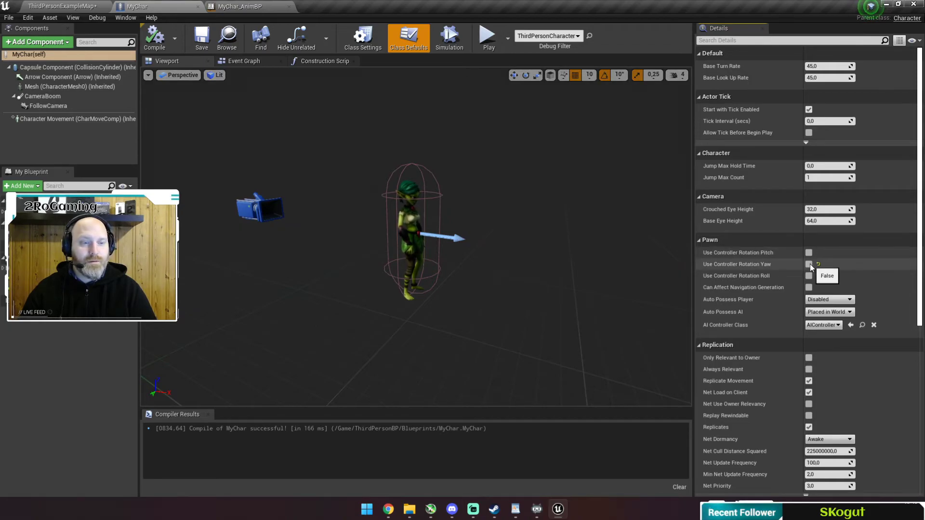
left_click(154, 39)
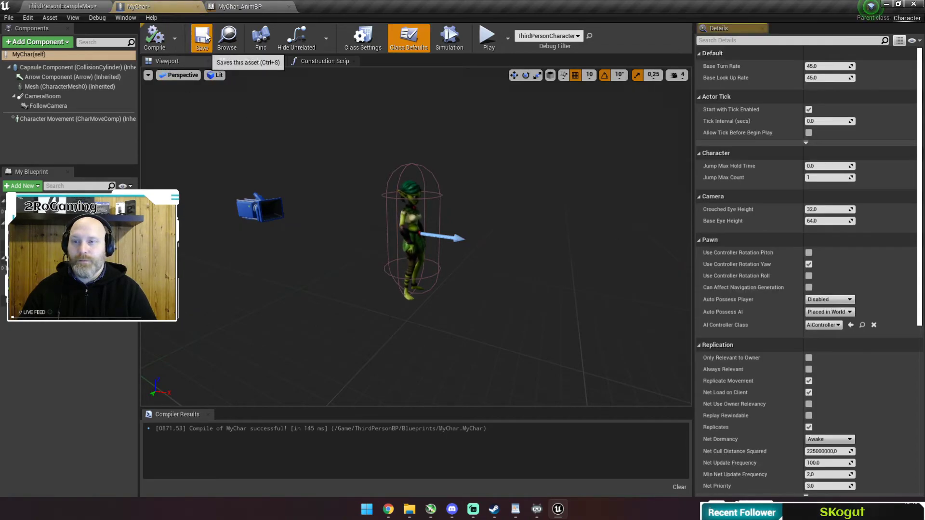
Play-test the character with controller yaw on, running around with WASD, then stop.
left_click(487, 38)
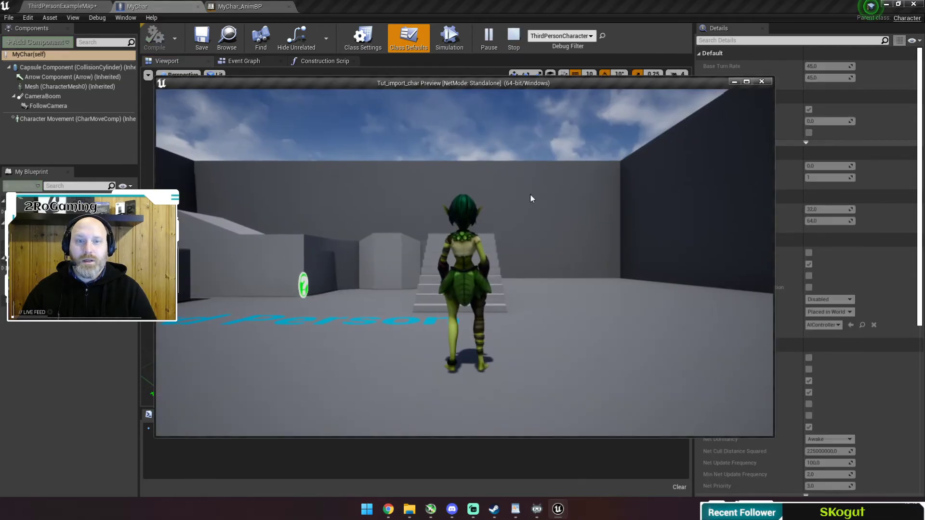
key("a")
key("d")
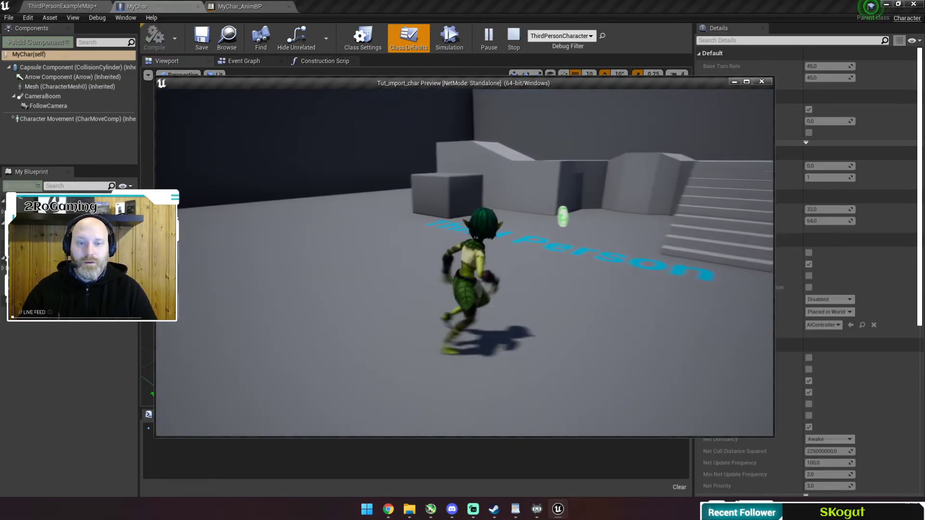
key("w")
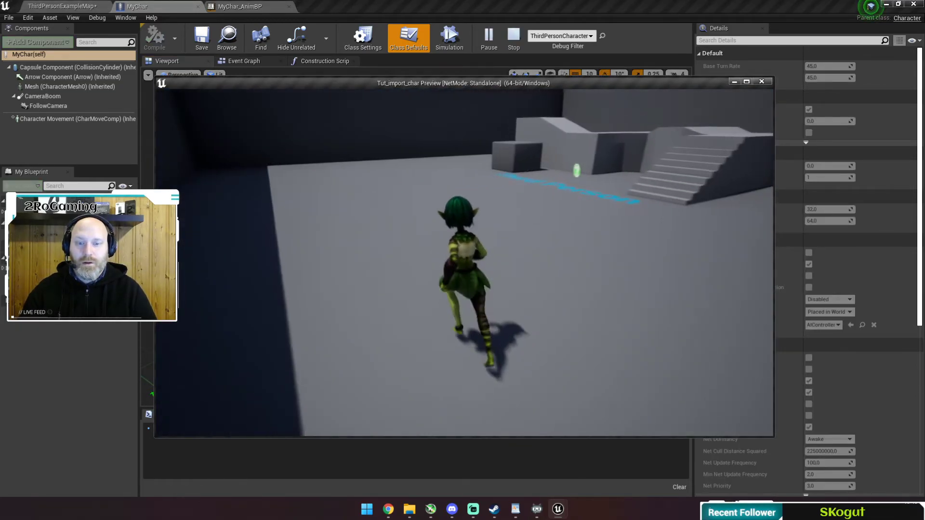
key("d")
key("a")
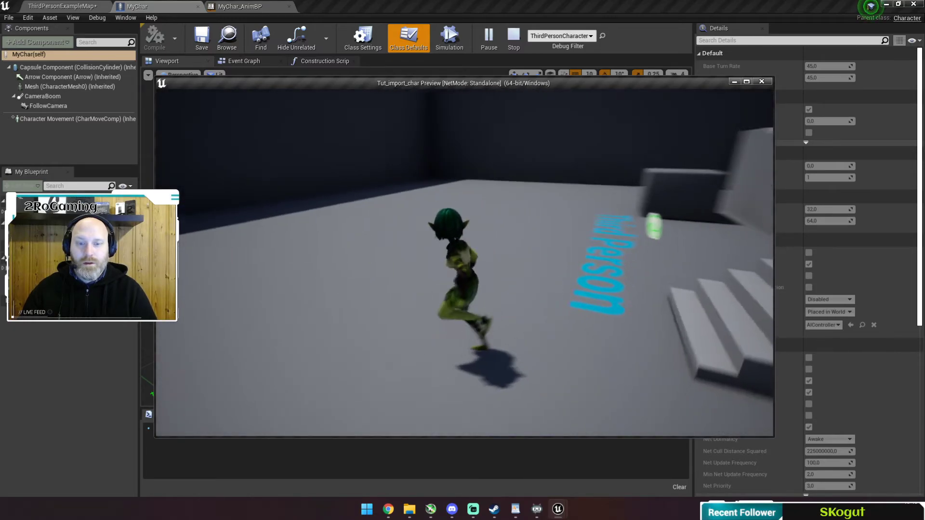
key("w")
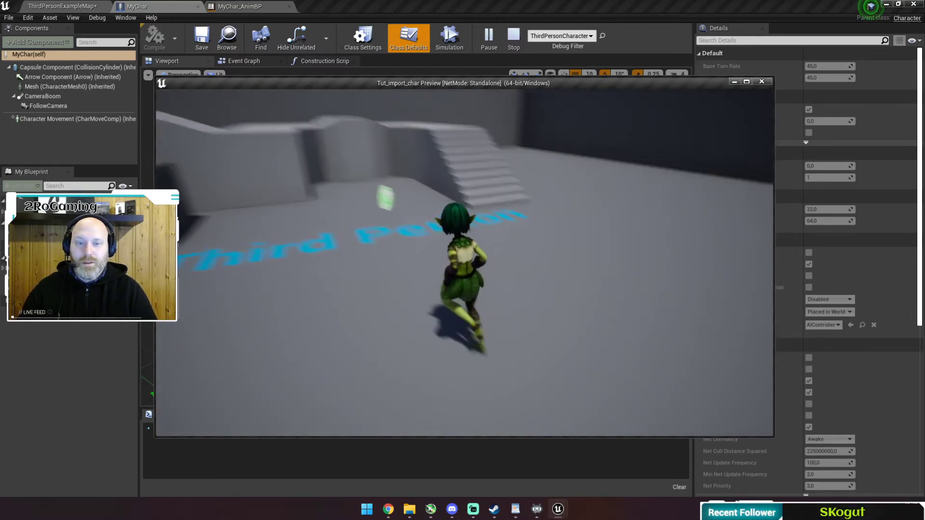
key("w")
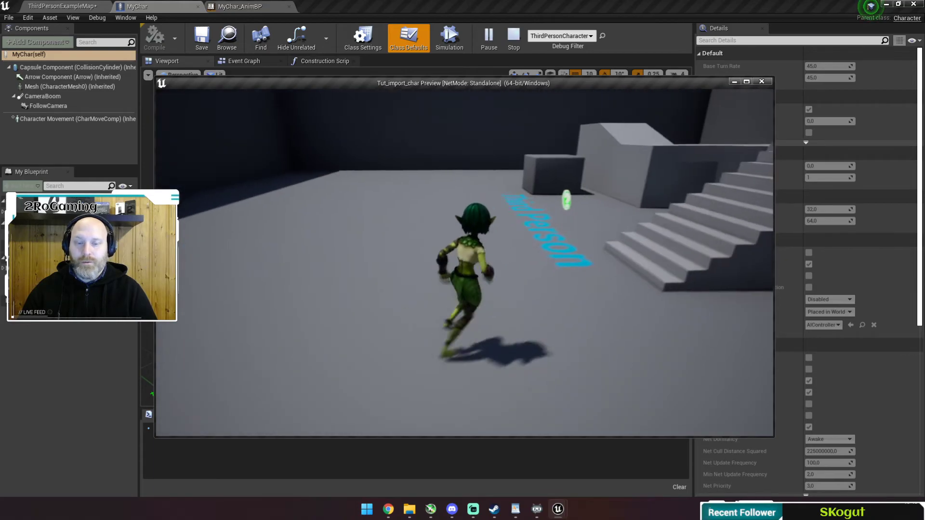
key("a")
key("Escape")
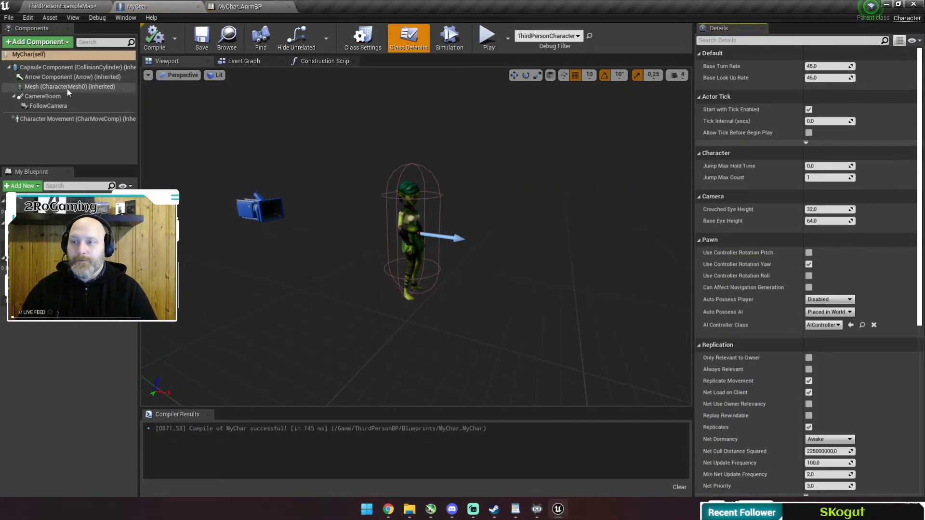
Untick Use Controller Rotation Yaw in MyChar's defaults and recompile.
left_click(56, 57)
left_click(808, 264)
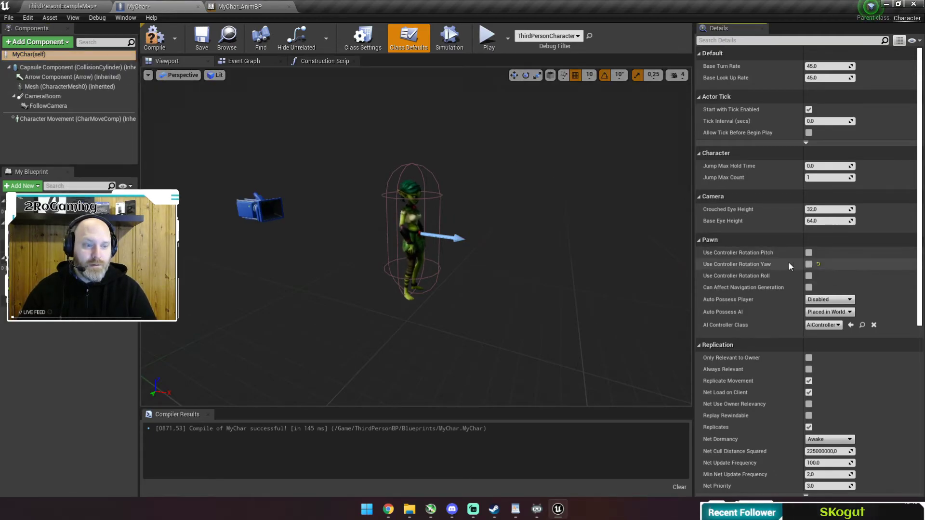
left_click(158, 40)
Play-test with controller yaw off, running the character in all directions and back to idle.
left_click(487, 38)
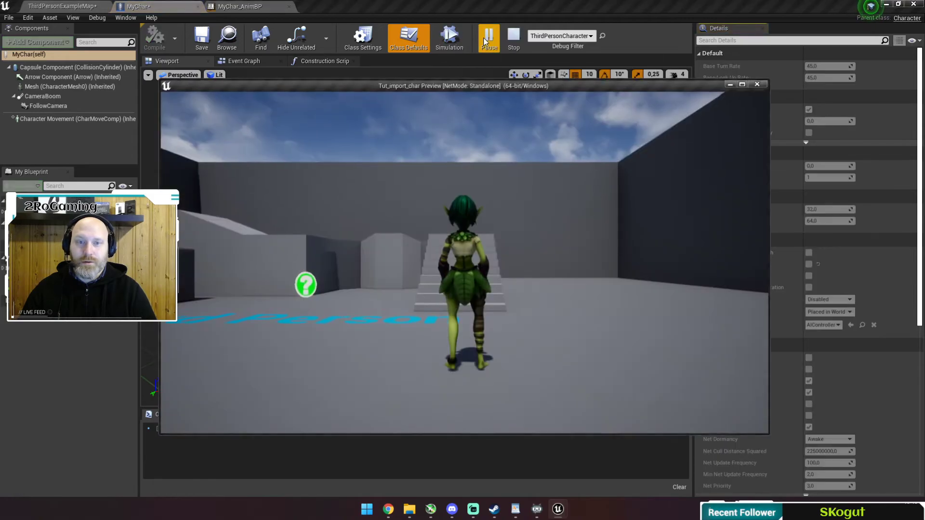
key("d")
key("s")
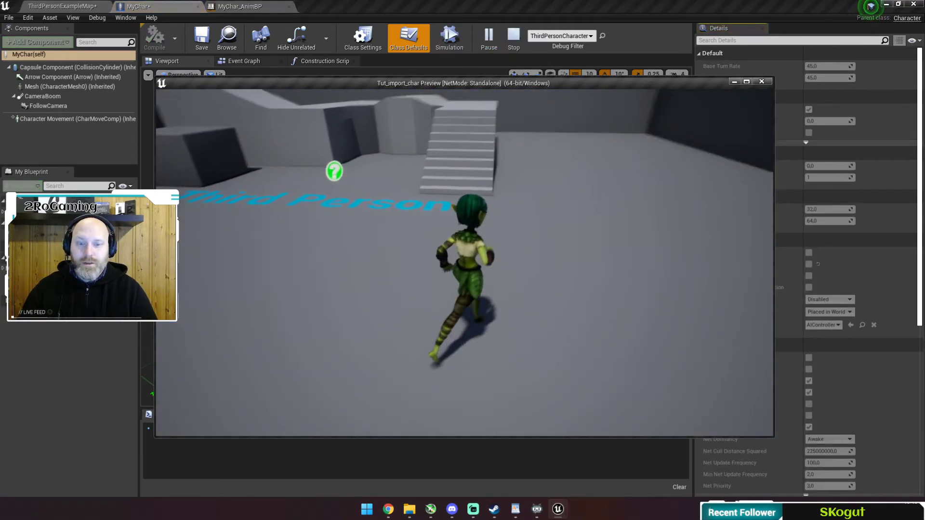
key("a")
key("w")
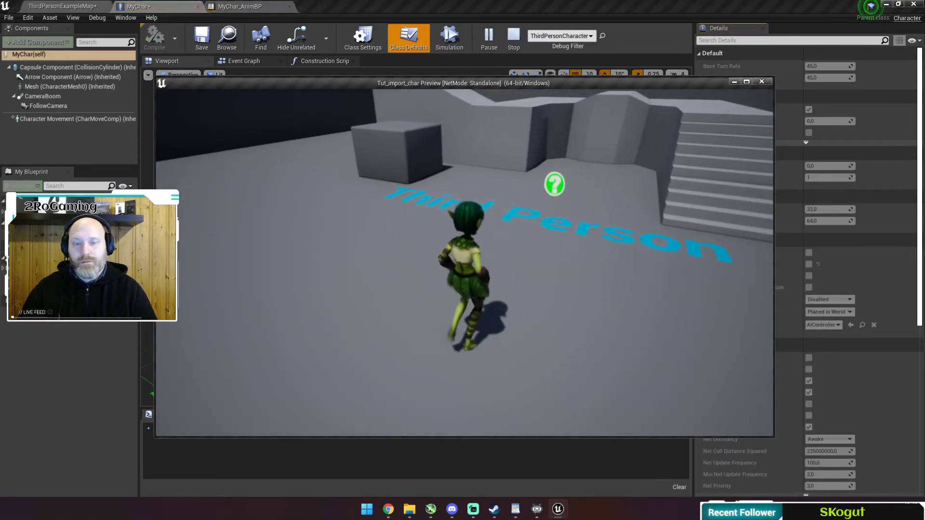
key("s")
key("w")
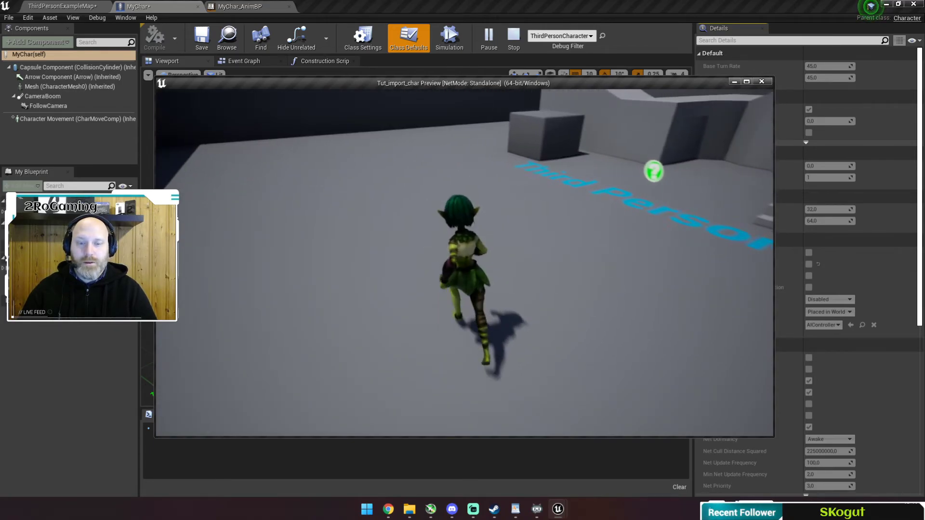
key("d")
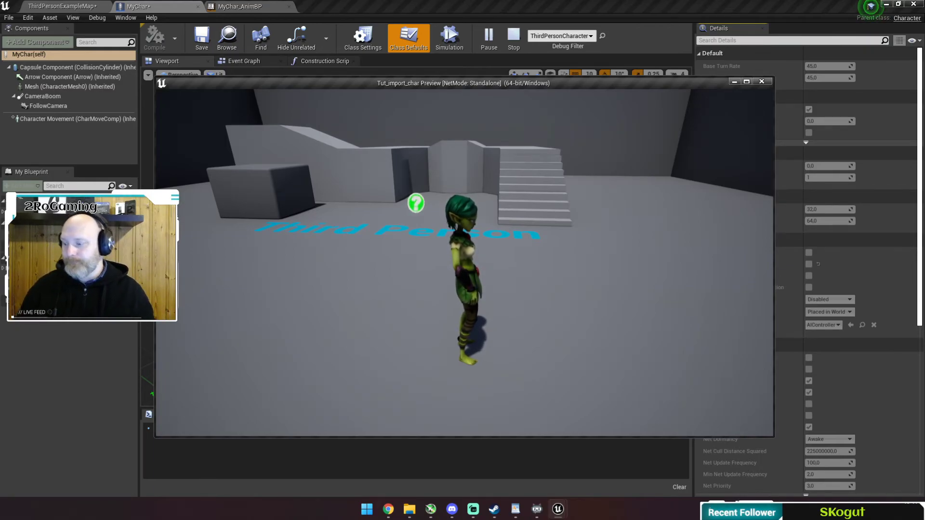
key("w")
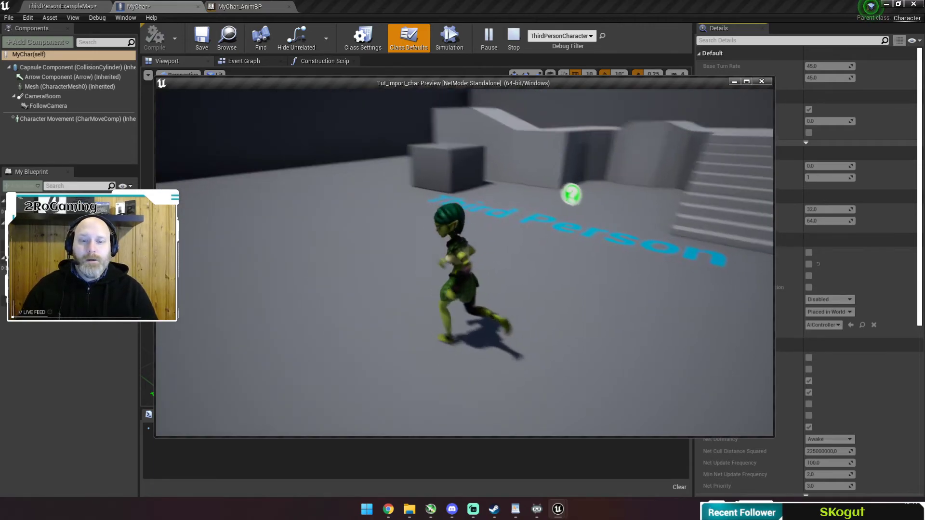
key("d")
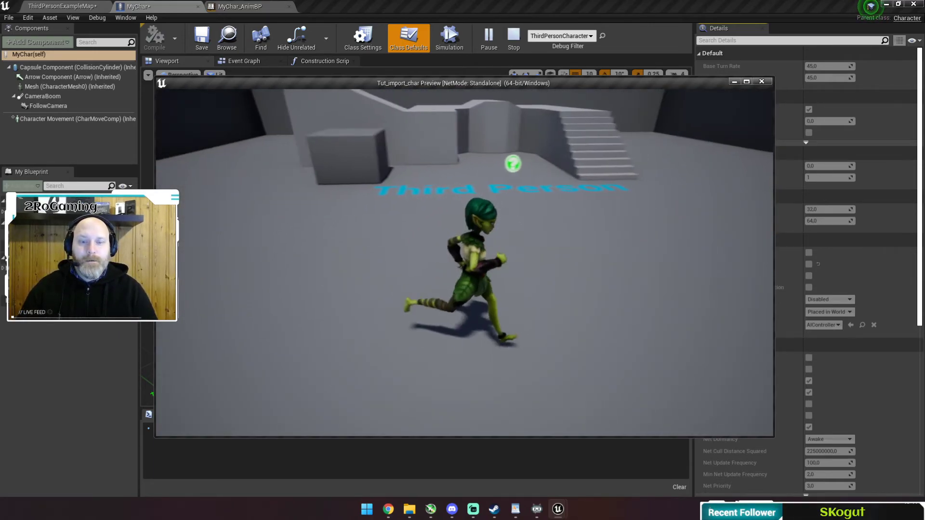
key("a")
key("s")
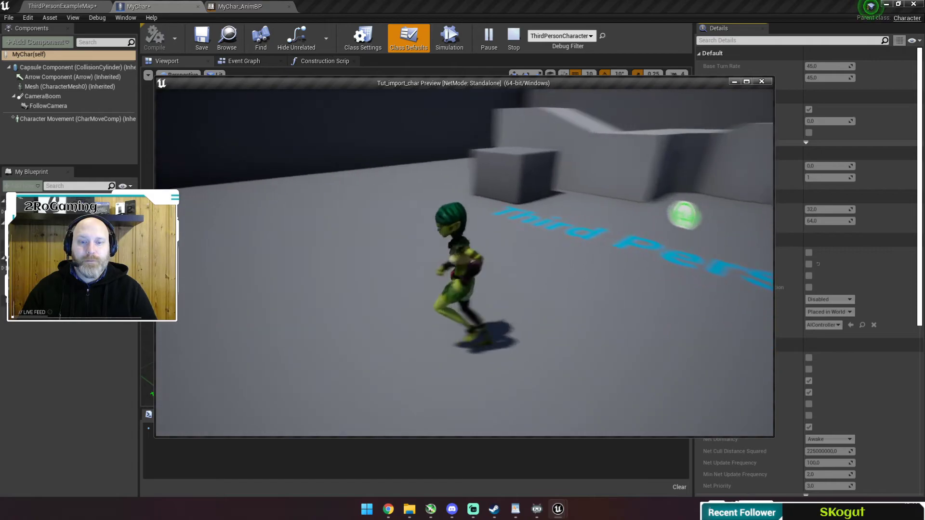
key("d")
key("w")
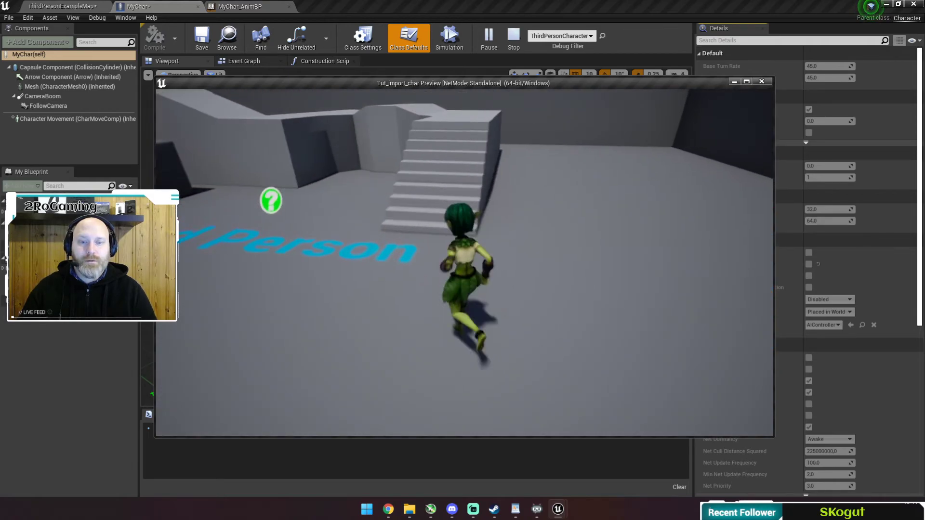
key("a")
key("d")
key("w")
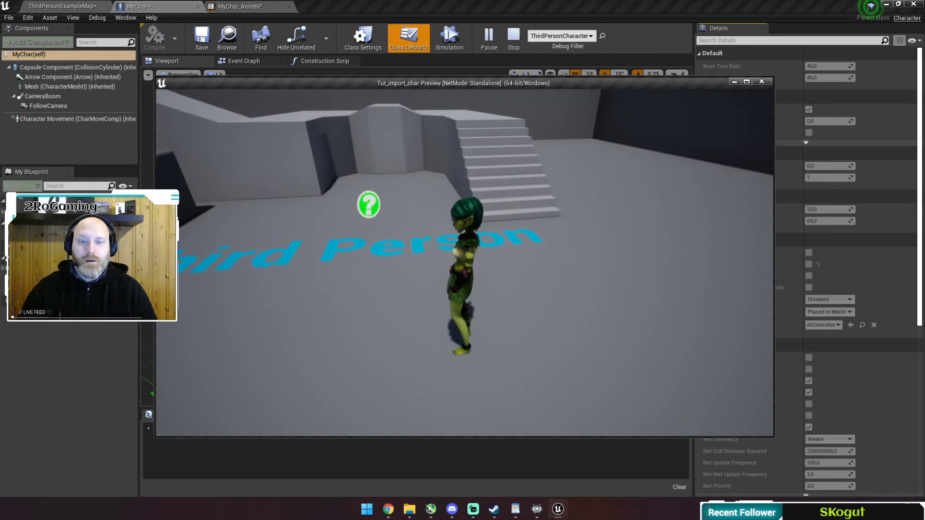
key("Escape")
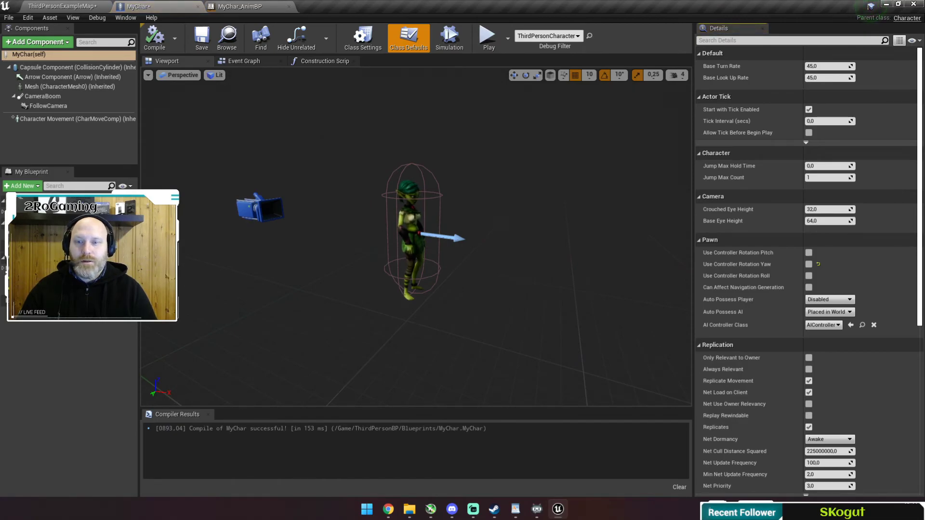
Launch a second preview, run the character briefly toward the boxes, then end it.
left_click(487, 36)
key("a")
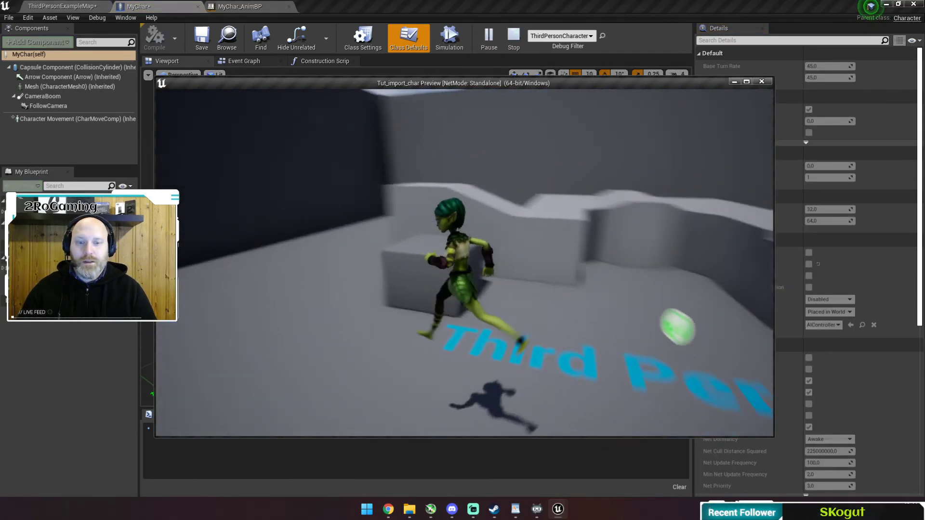
key("w")
key("s")
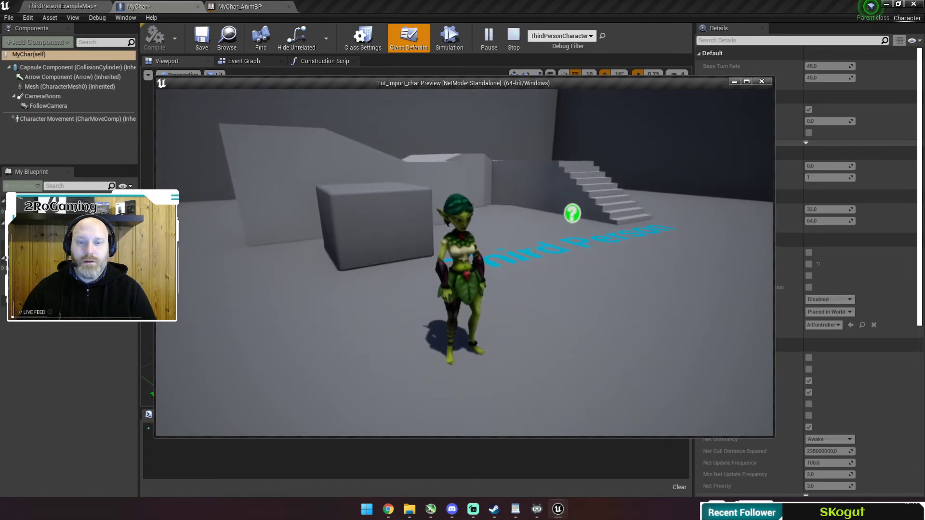
key("Escape")
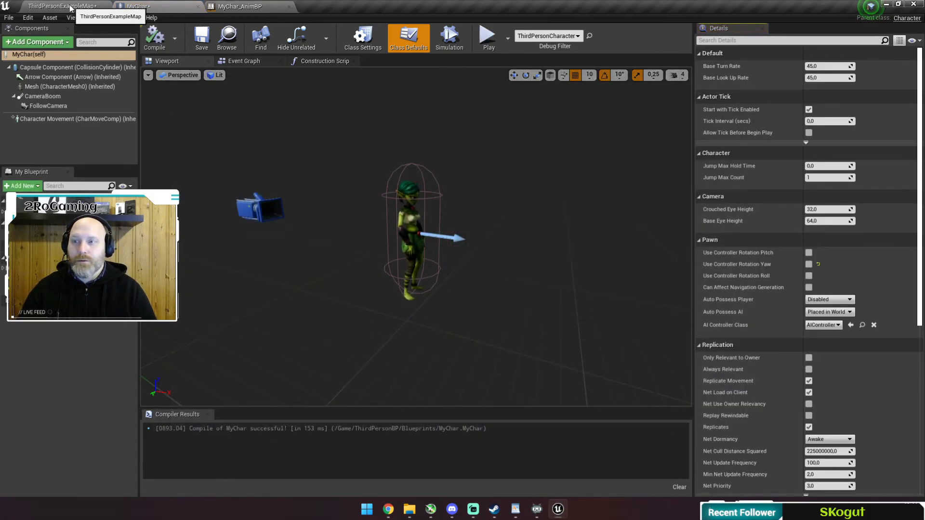
Back in ThirdPersonExampleMap, browse to Content > Mannequin > Animations and open ThirdPerson_AnimBP.
left_click(91, 8)
left_click(210, 386)
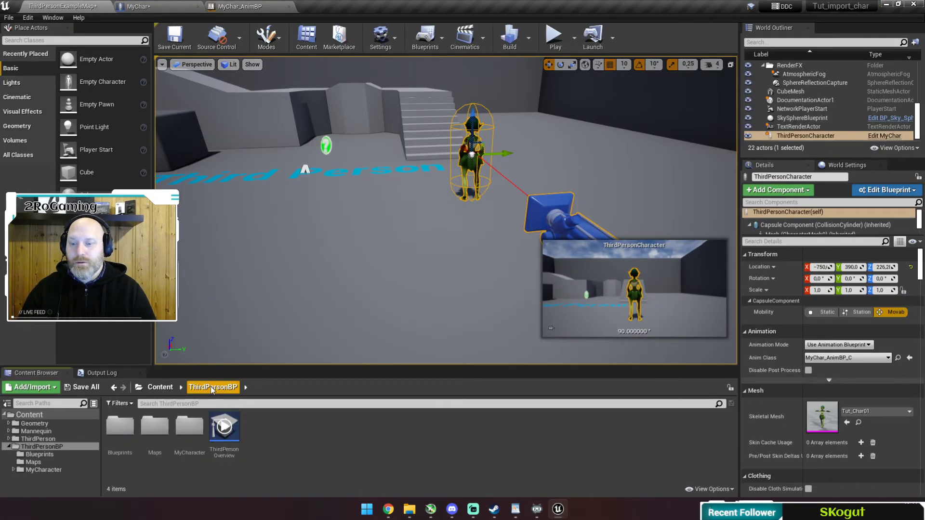
left_click(160, 387)
double_click(154, 425)
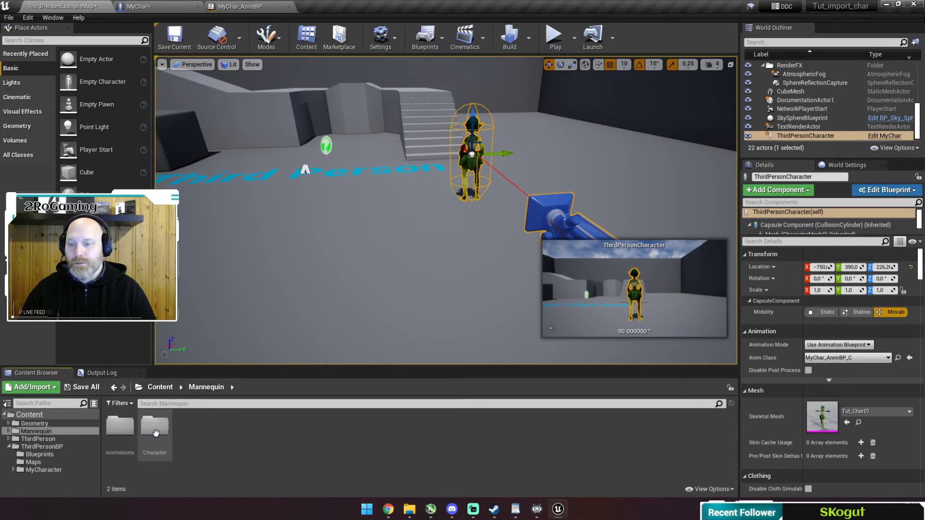
double_click(121, 431)
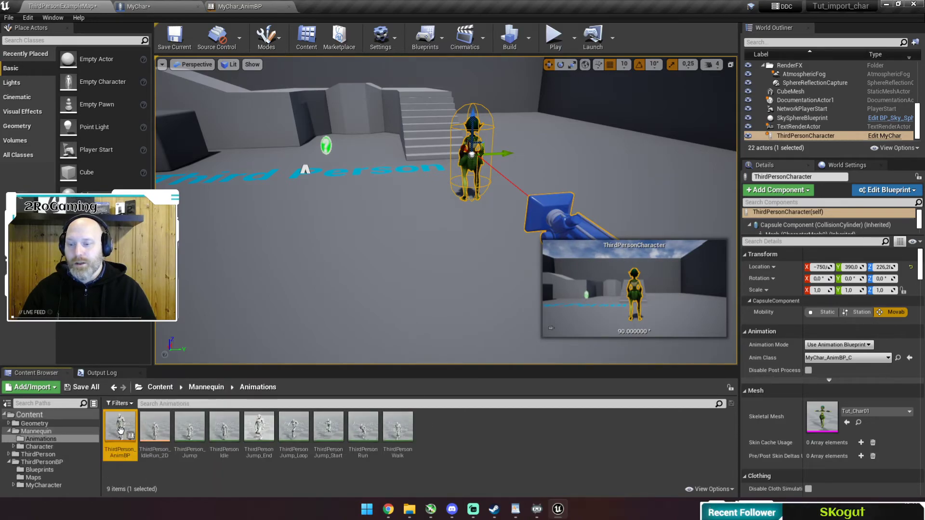
double_click(118, 436)
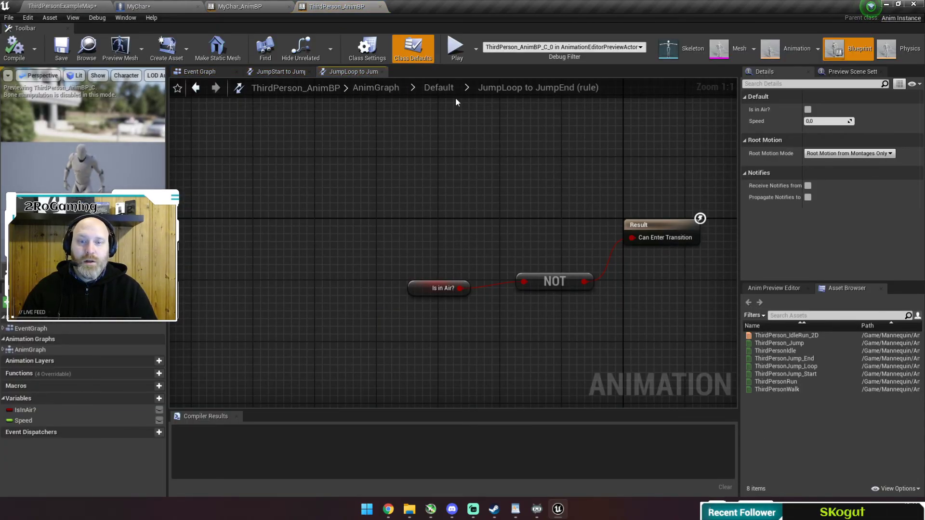
Inspect the JumpStart to JumpLoop transition rule, then close the graphs to reach the Event Graph.
left_click(433, 87)
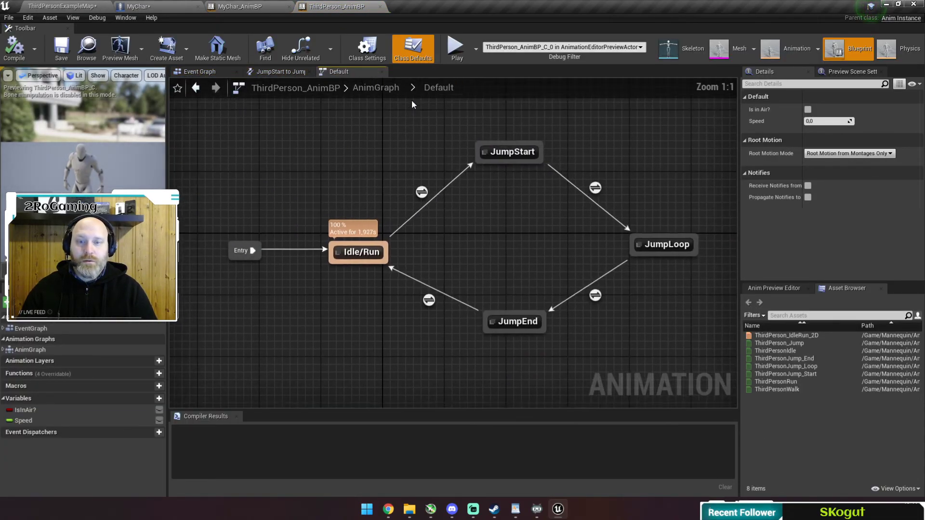
left_click(273, 75)
left_click(333, 75)
left_click(383, 71)
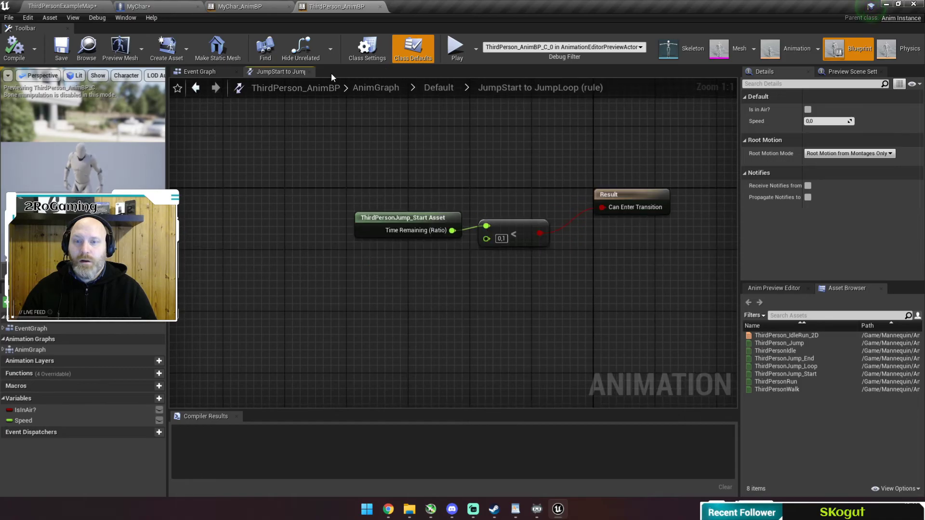
left_click(309, 71)
Pan across the Speed nodes and select the Set IsInAir comment group.
right_click_drag(578, 258, 457, 278)
scroll(483, 207, "up", 2)
right_click_drag(420, 223, 466, 210)
left_click_drag(272, 136, 539, 250)
left_click_drag(649, 250, 649, 250)
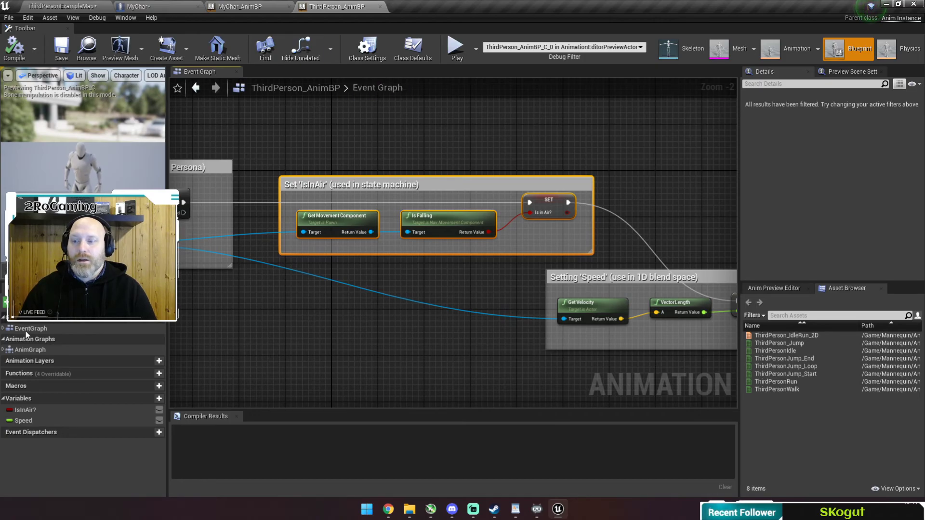
Jump to Event Blueprint Update Animation, then open the AnimGraph and its Default state machine.
left_click(3, 329)
double_click(43, 339)
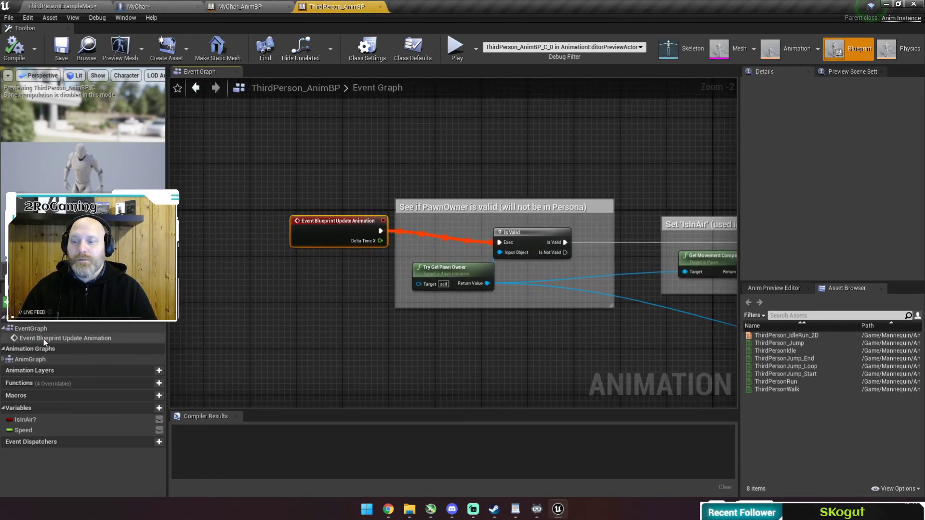
left_click(29, 361)
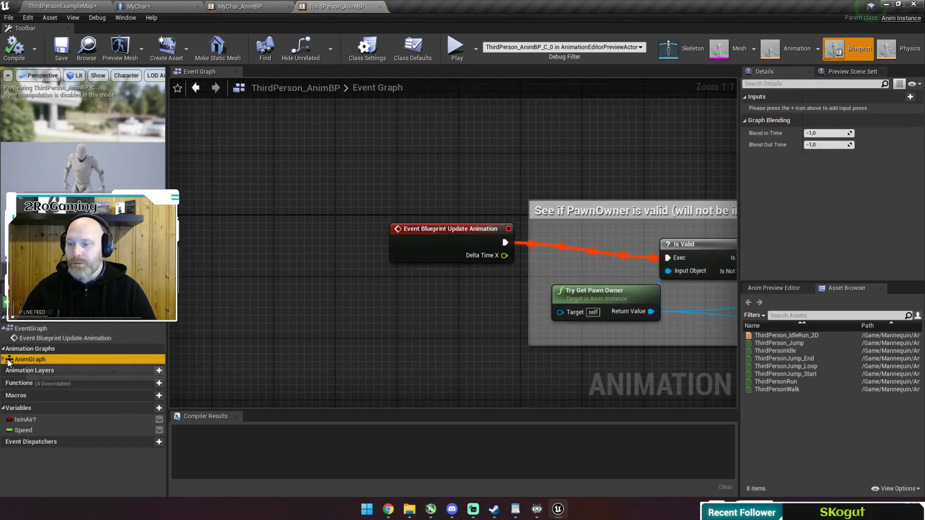
double_click(43, 360)
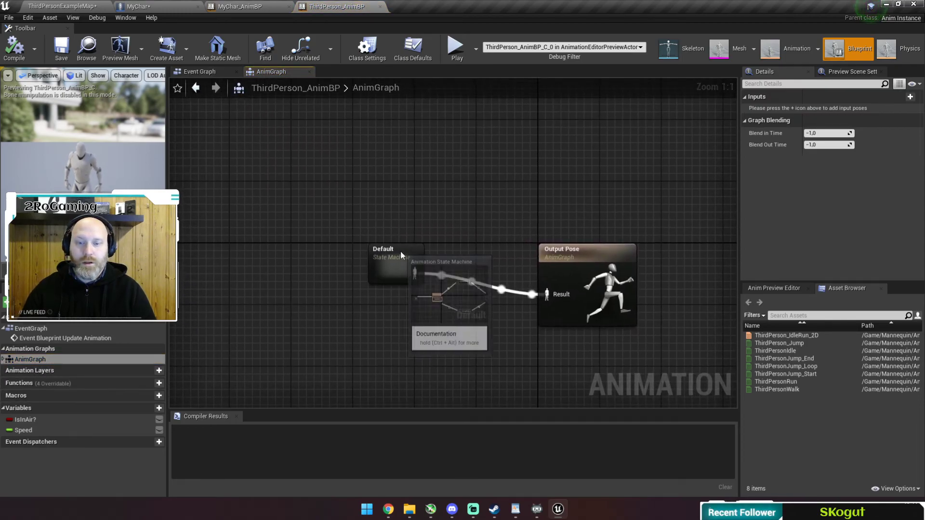
double_click(400, 250)
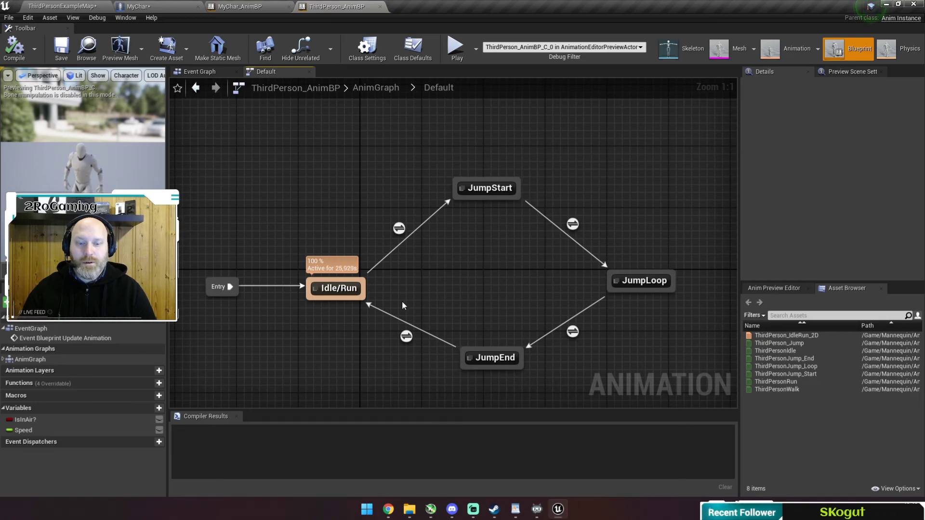
right_click_drag(296, 313, 396, 275)
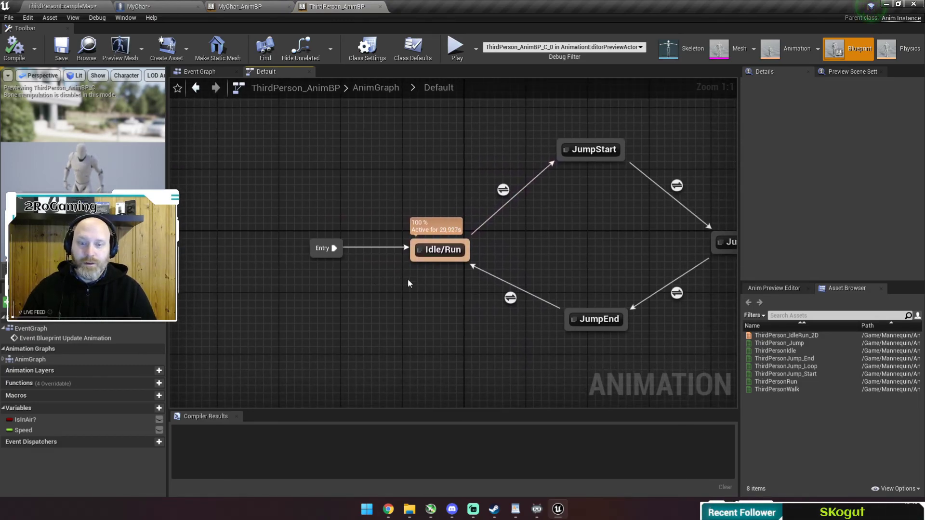
double_click(437, 250)
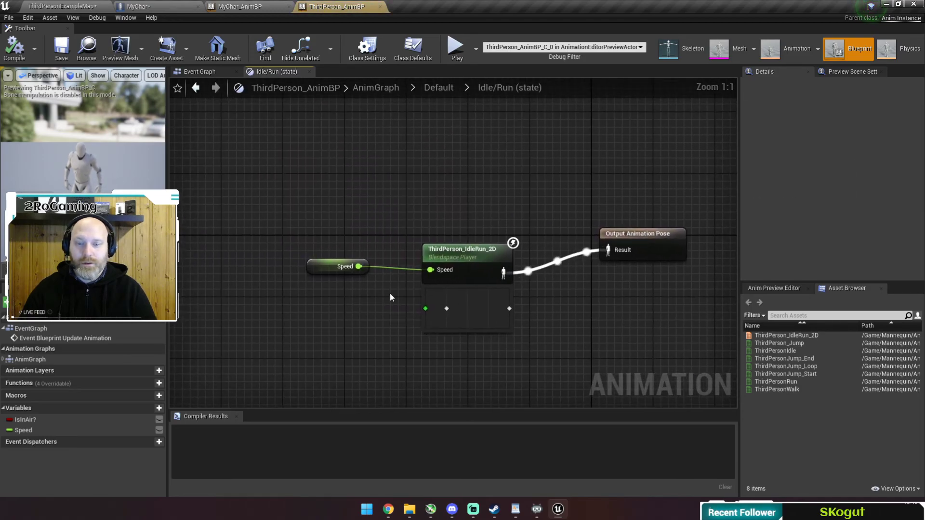
left_click(453, 87)
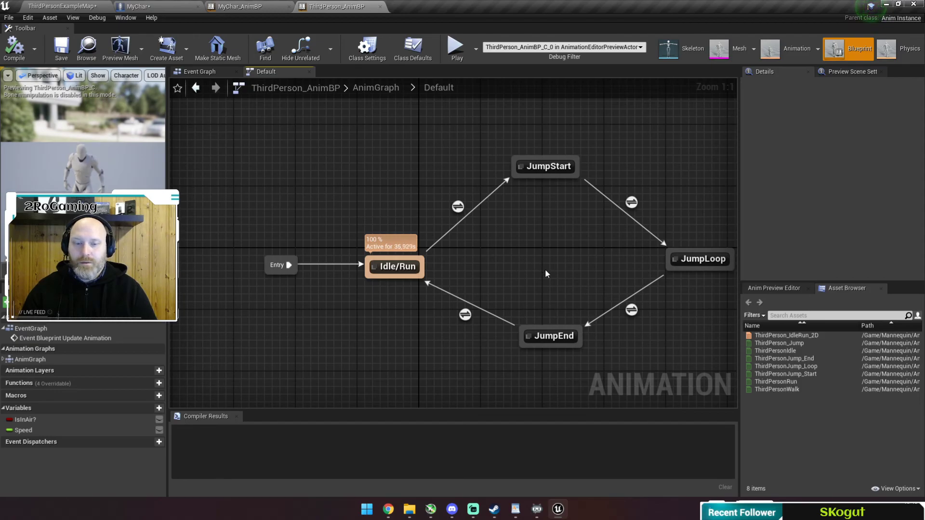
left_click(482, 303)
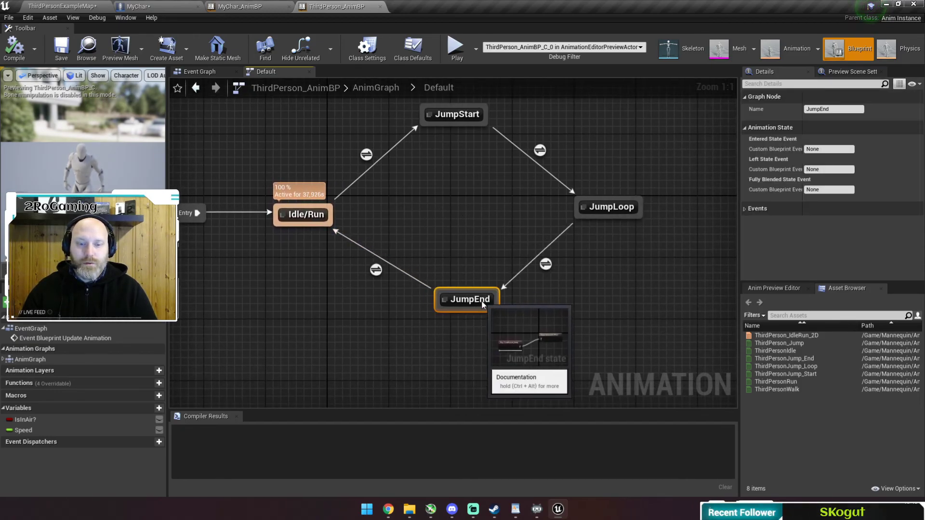
right_click_drag(391, 188, 392, 240)
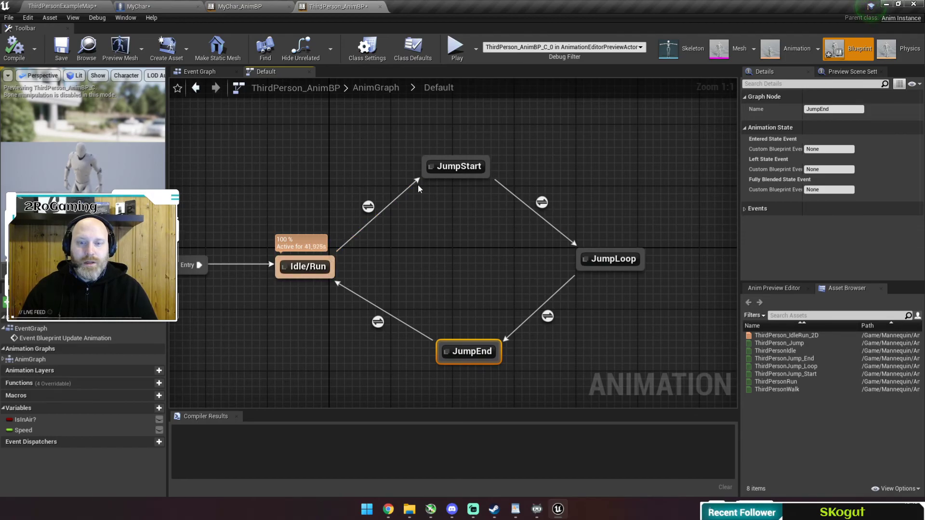
double_click(456, 166)
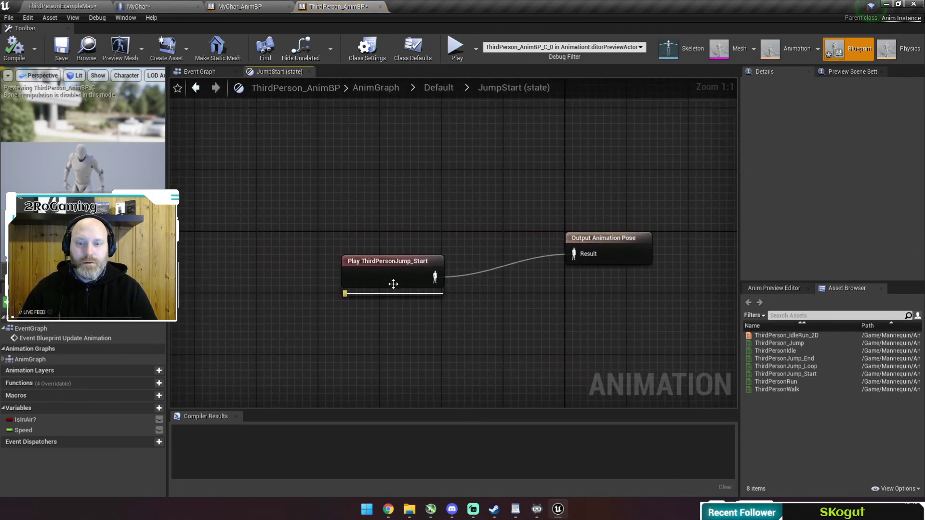
left_click(440, 89)
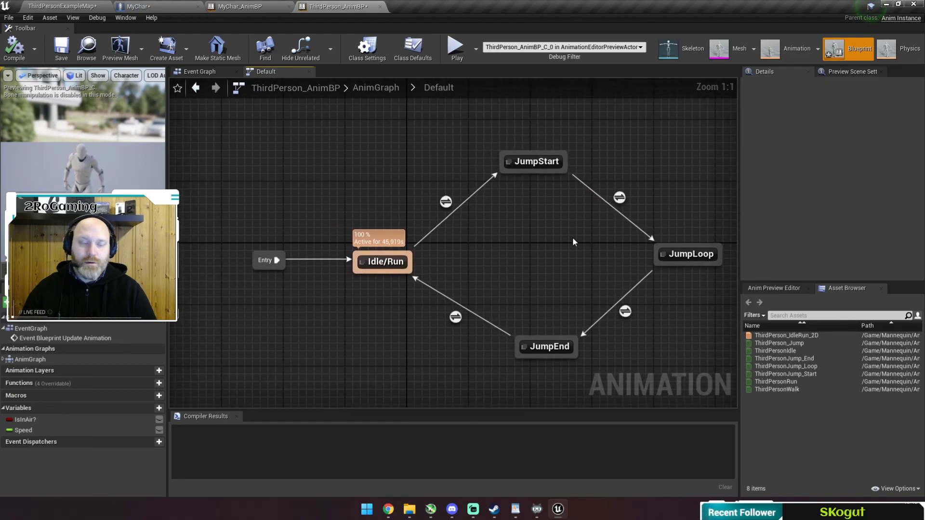
right_click_drag(655, 292, 496, 241)
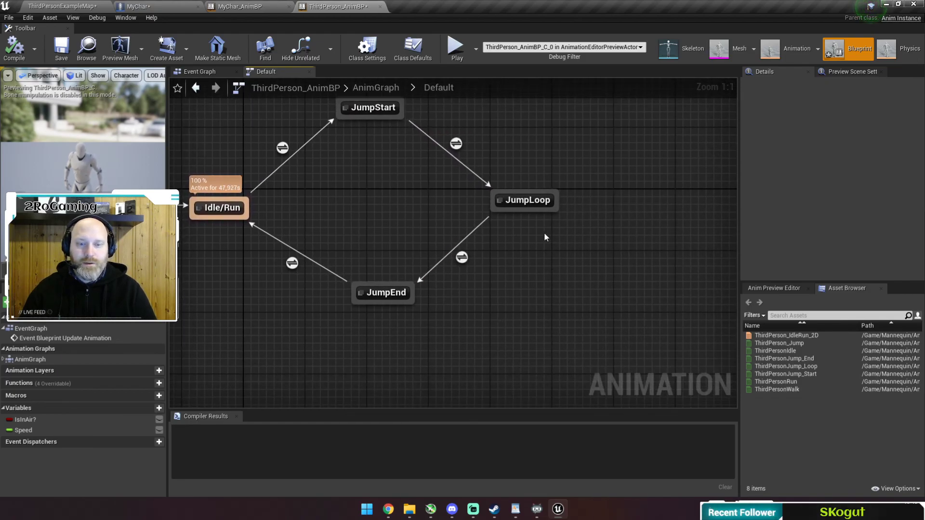
double_click(283, 147)
left_click(438, 87)
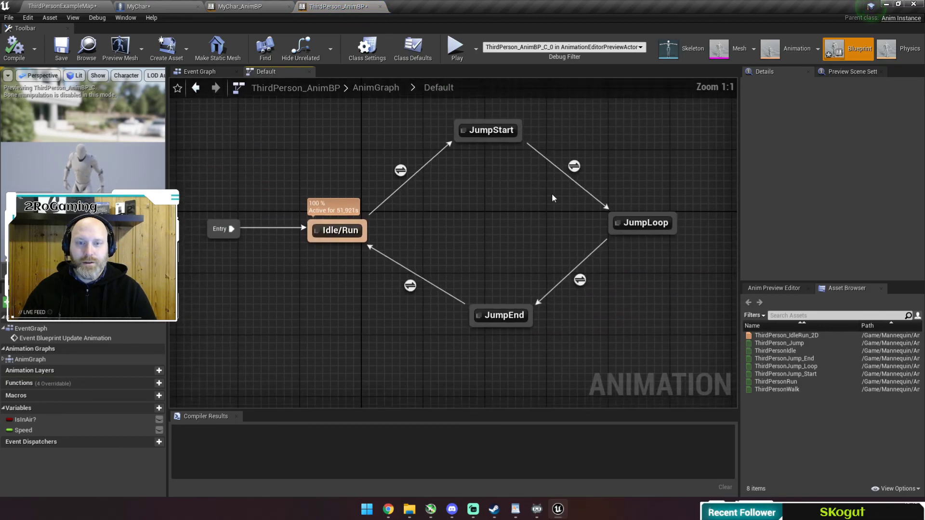
double_click(623, 201)
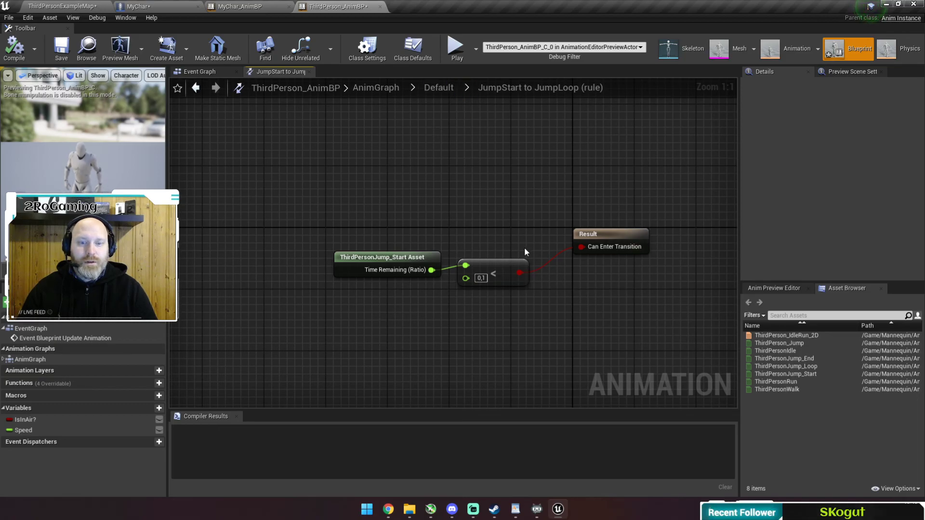
left_click(439, 87)
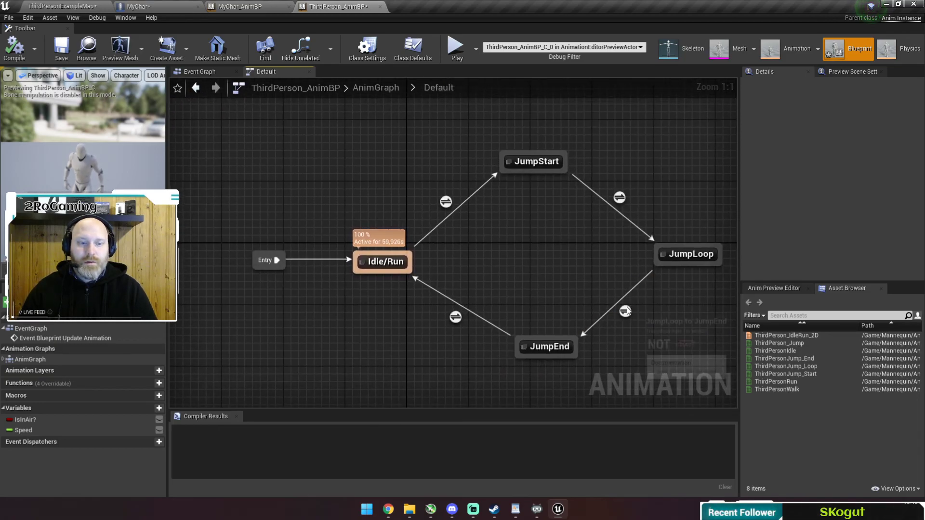
double_click(625, 311)
left_click(439, 87)
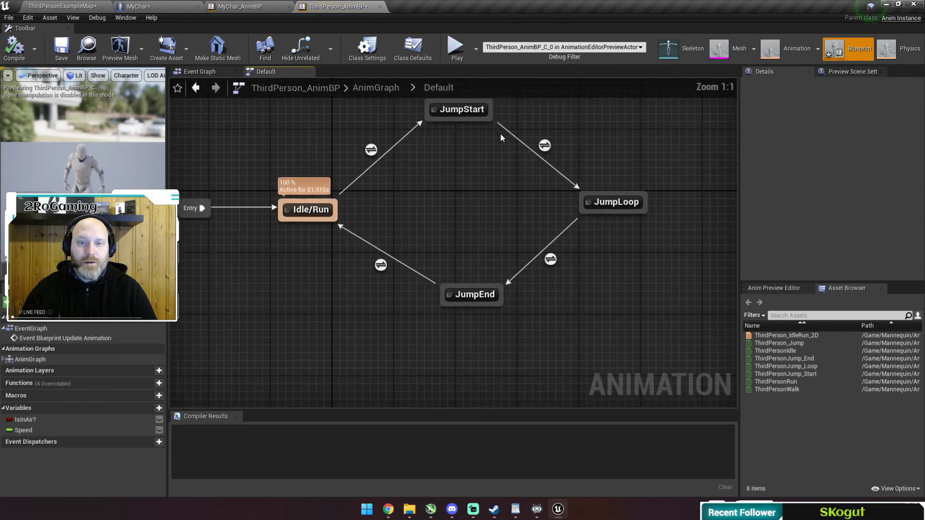
double_click(458, 319)
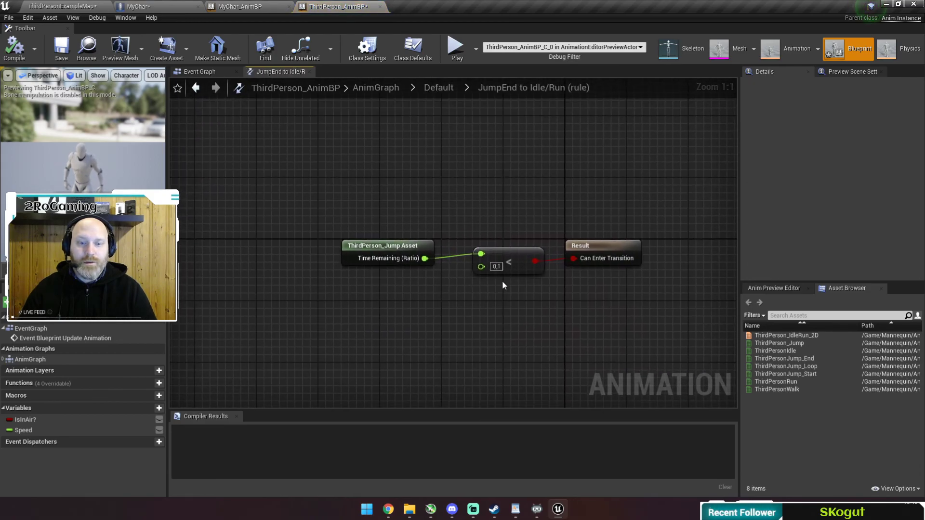
left_click(439, 87)
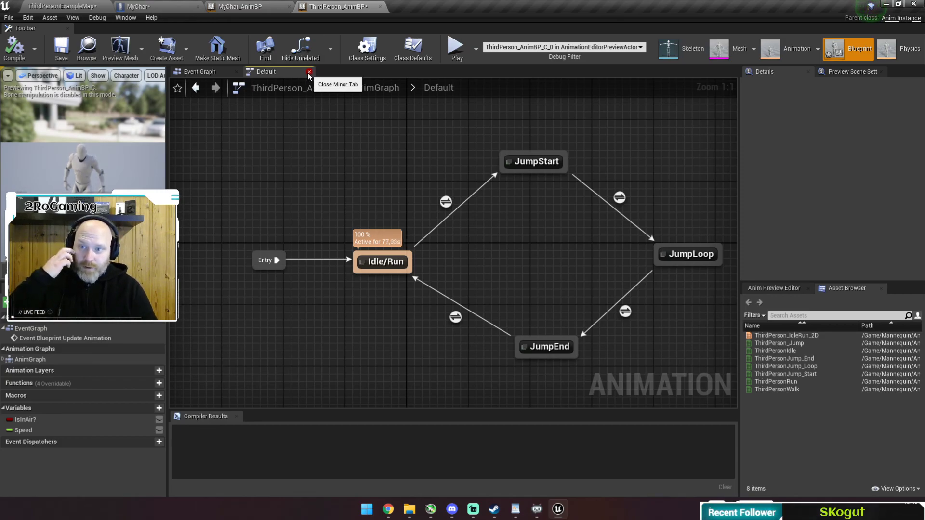
Close ThirdPerson_AnimBP, save the MyChar blueprint, and return to the ThirdPersonExampleMap viewport around the character.
left_click(380, 7)
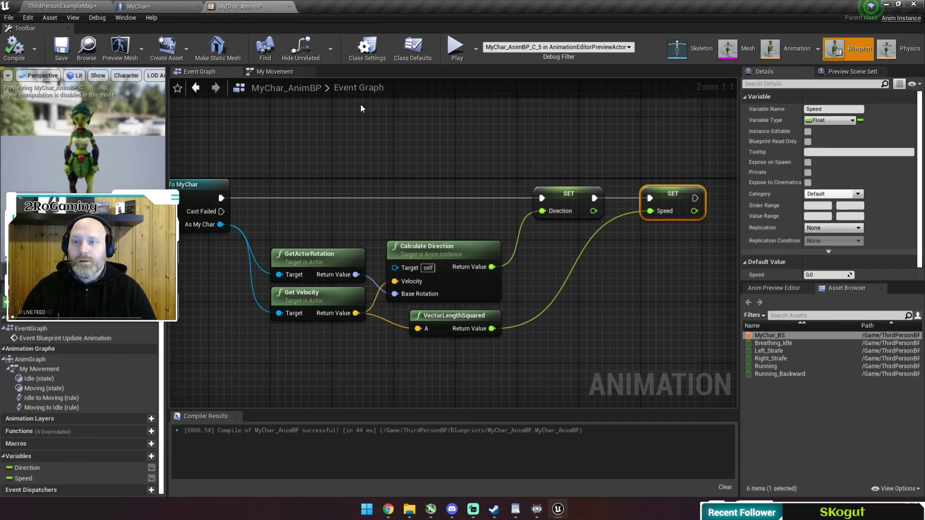
left_click(166, 7)
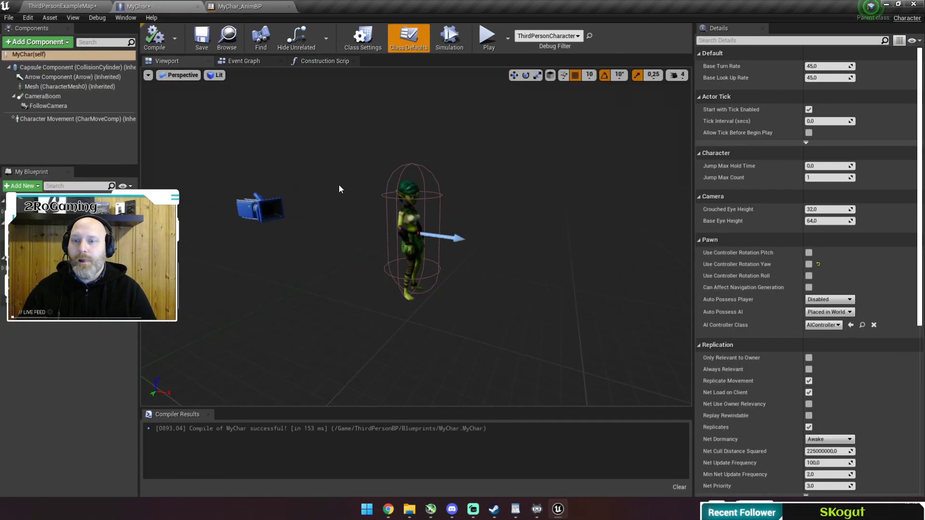
left_click(196, 39)
left_click(72, 7)
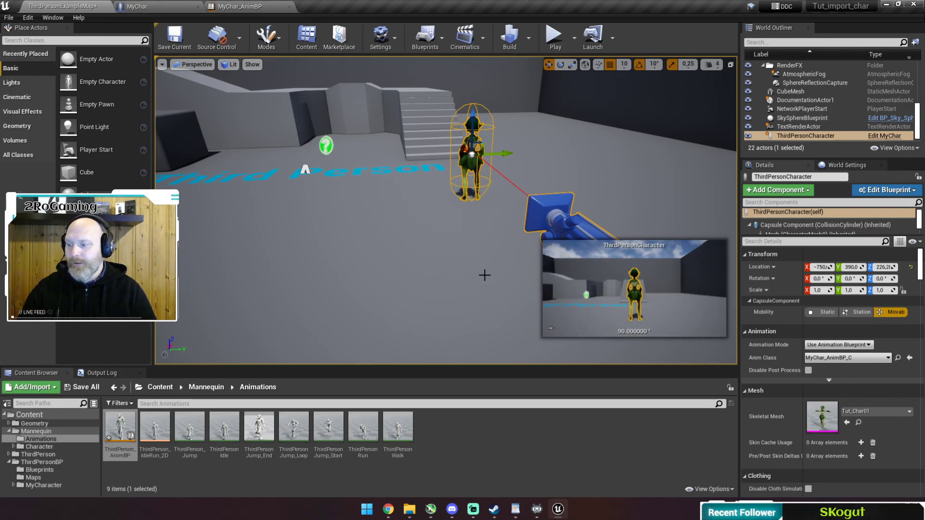
mouse_move(416, 271)
right_mouse_down()
mouse_move(425, 253)
mouse_move(431, 289)
mouse_move(457, 292)
mouse_move(436, 270)
mouse_move(450, 276)
mouse_move(448, 262)
mouse_move(416, 269)
right_mouse_up()
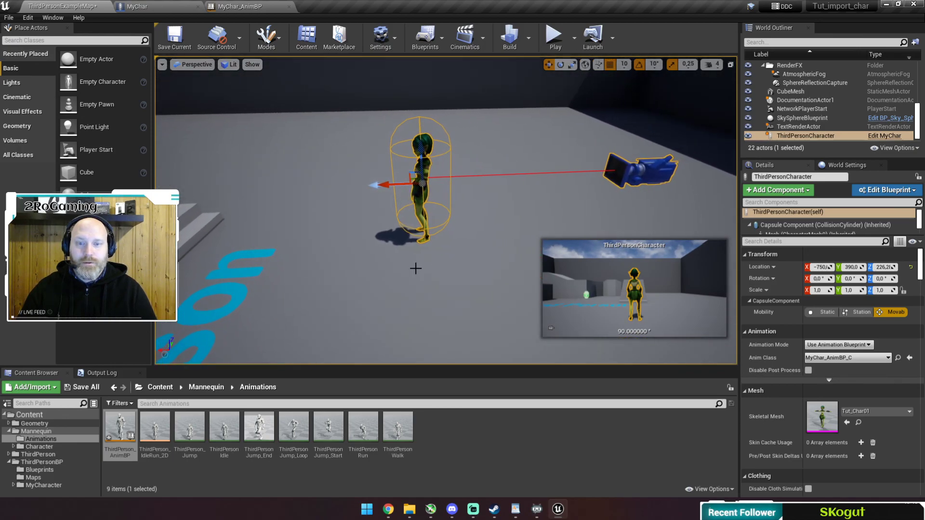